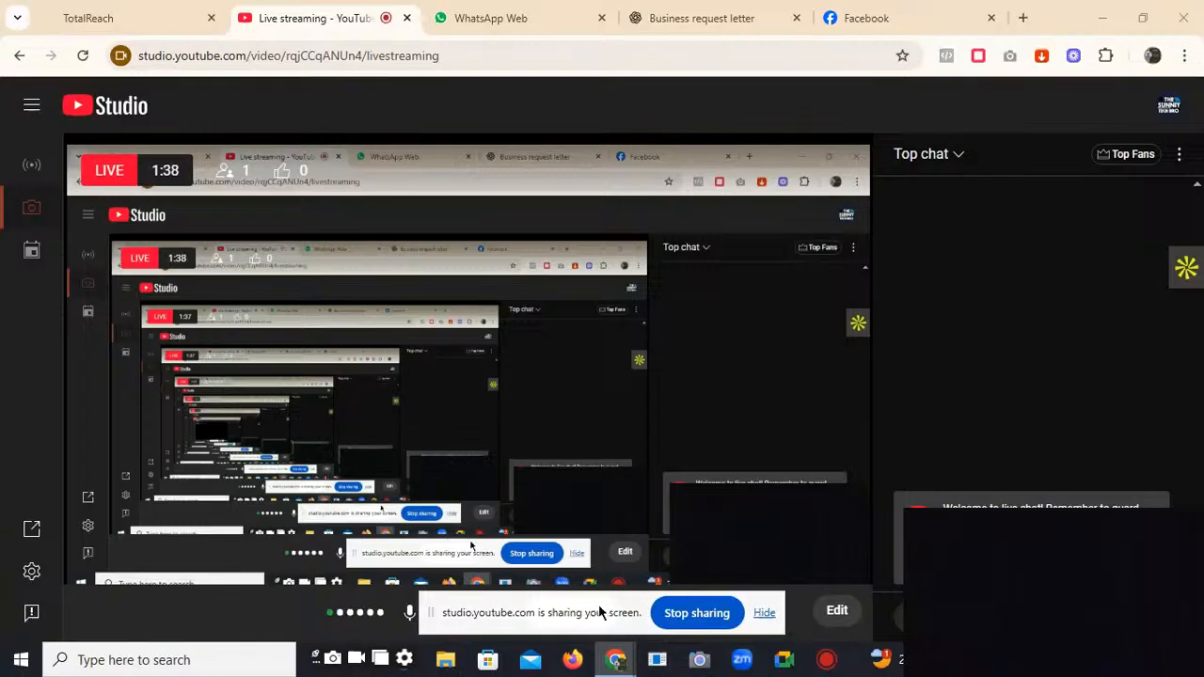
Step: Switch to the TotalReach account in GoHighLevel and open the list of online stores under Sites
drag(599, 603, 591, 659)
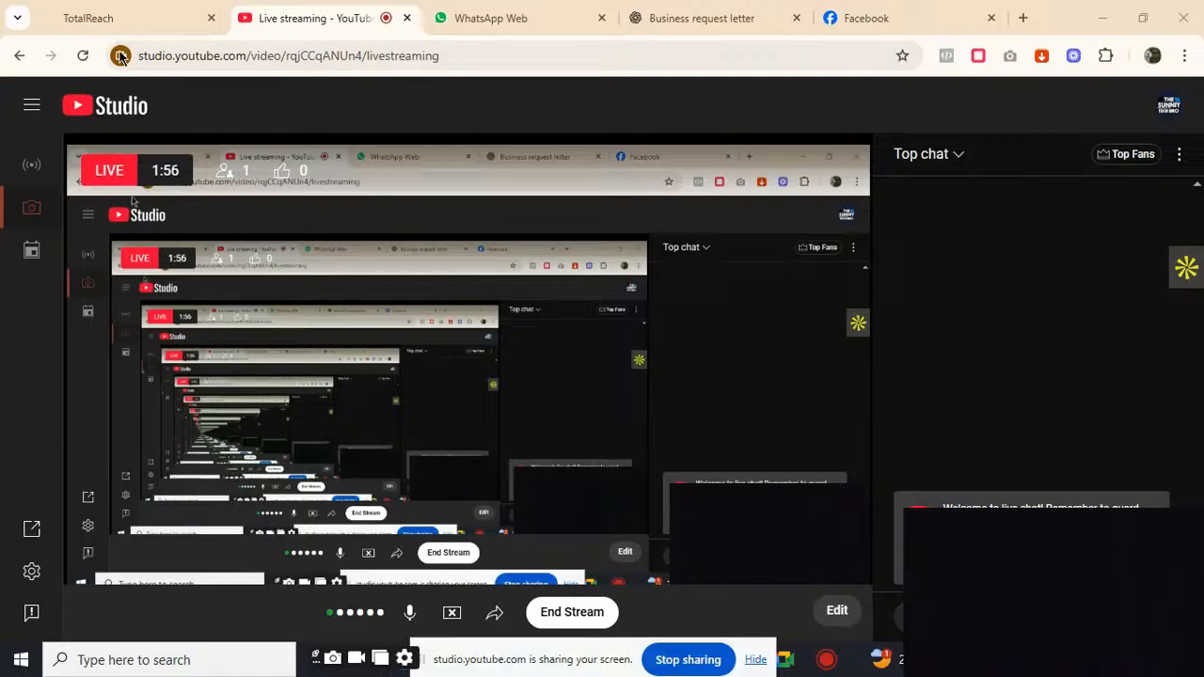
click(107, 20)
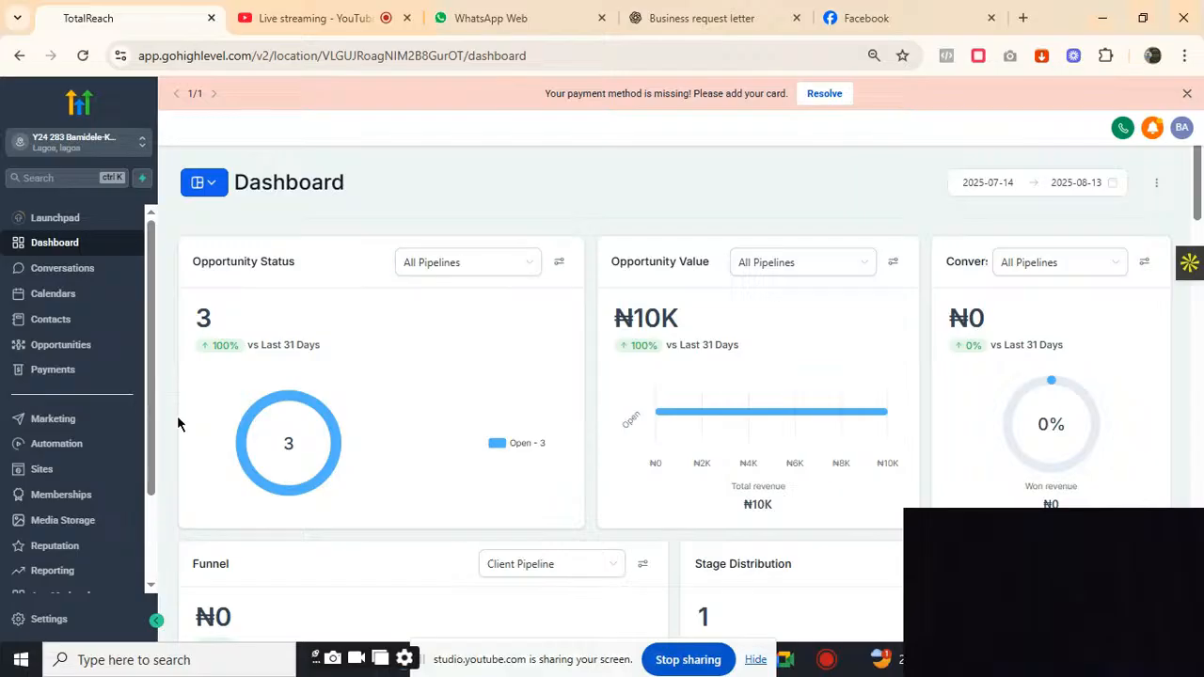
click(81, 470)
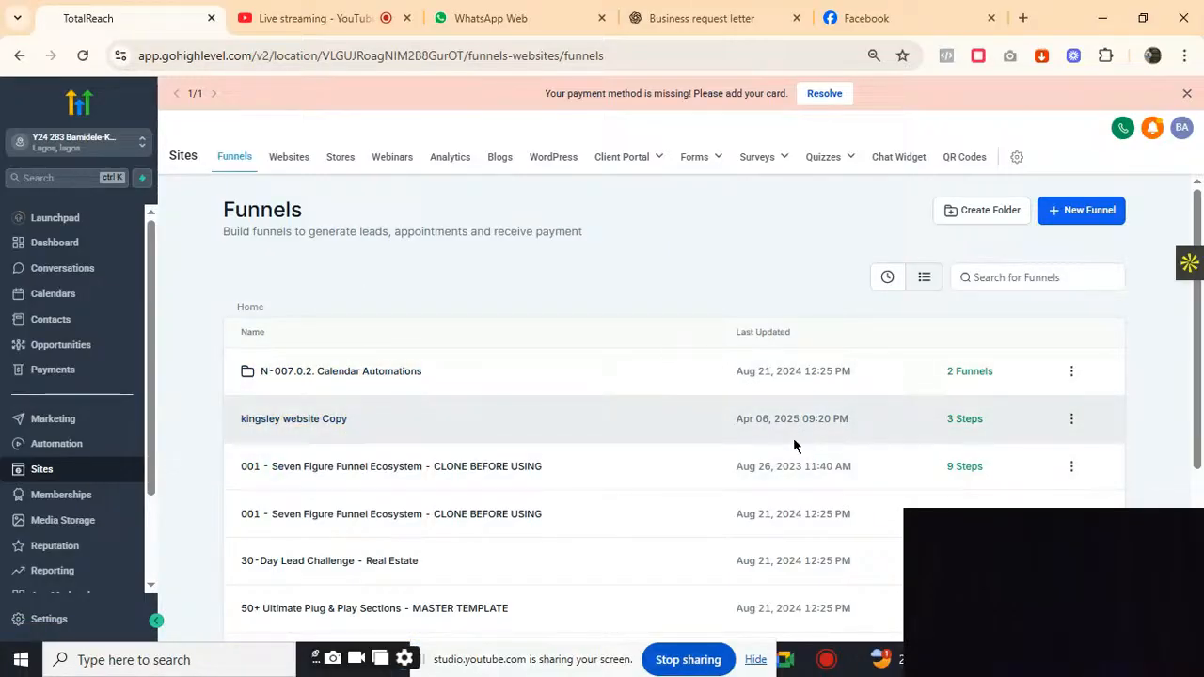
click(341, 158)
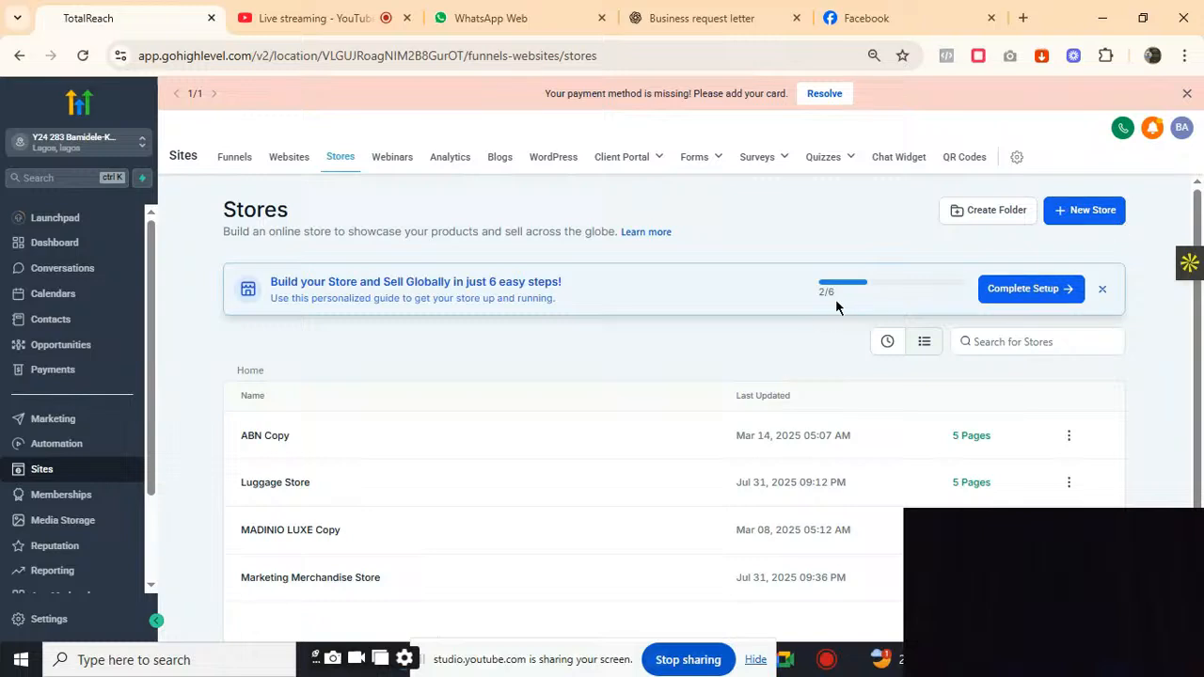
Step: Create a new store from the Luggage Store template and open its Products List page in the page builder
click(1094, 212)
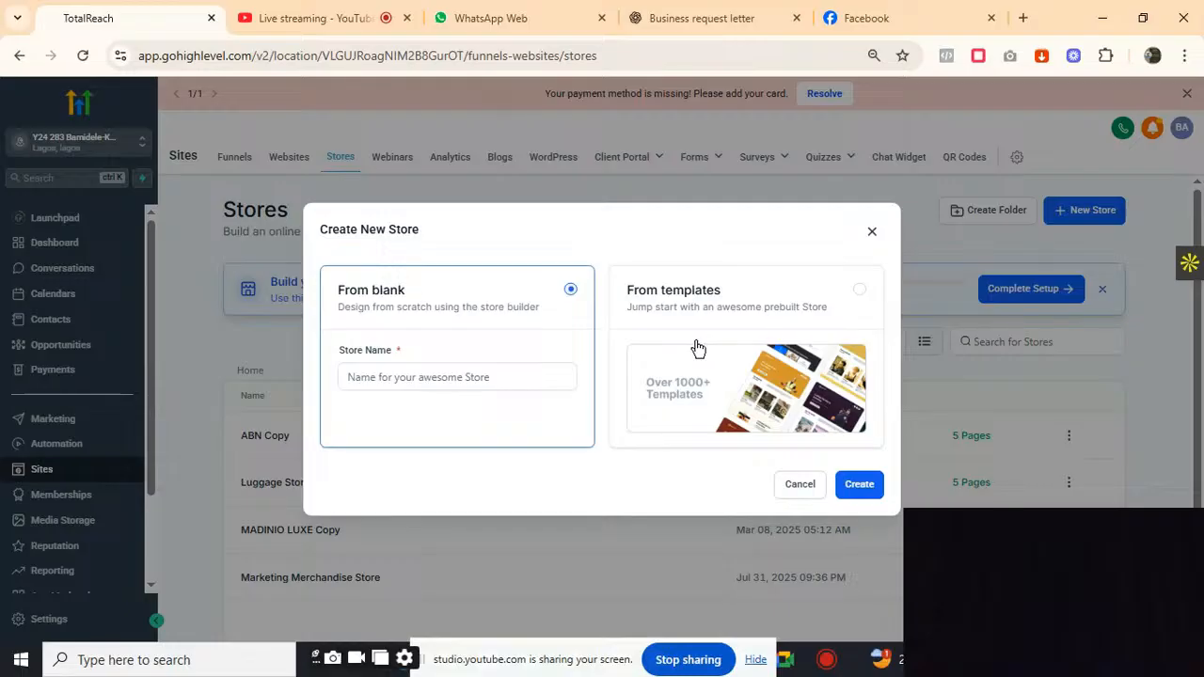
click(753, 308)
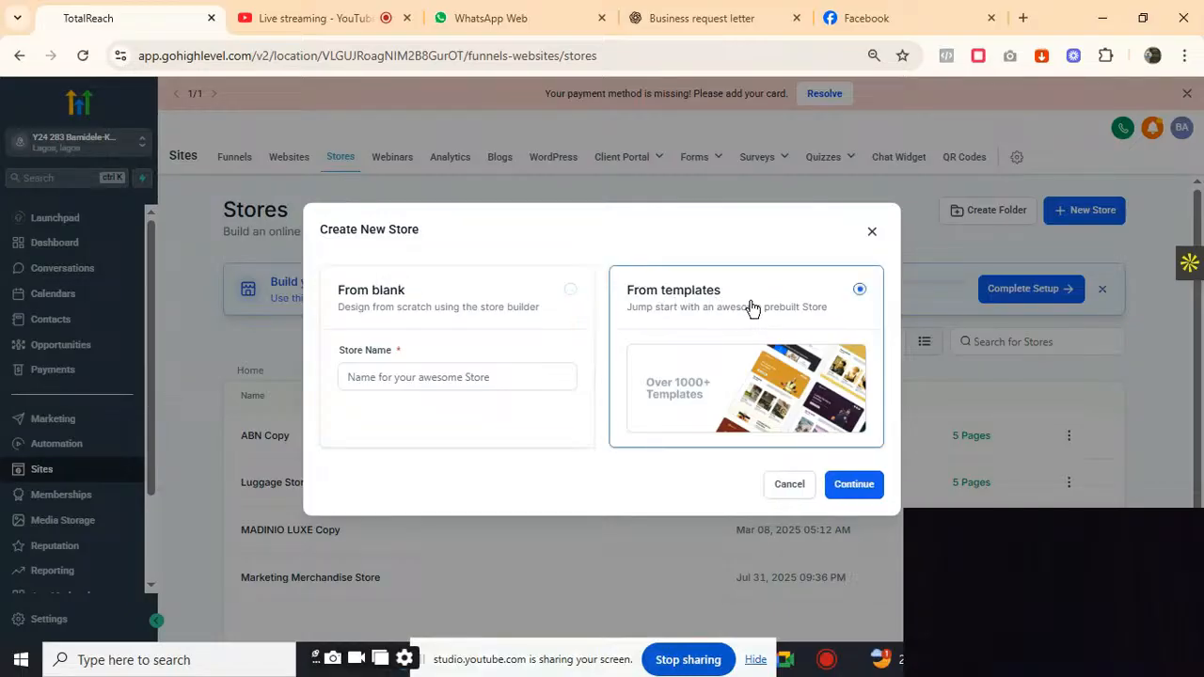
click(854, 484)
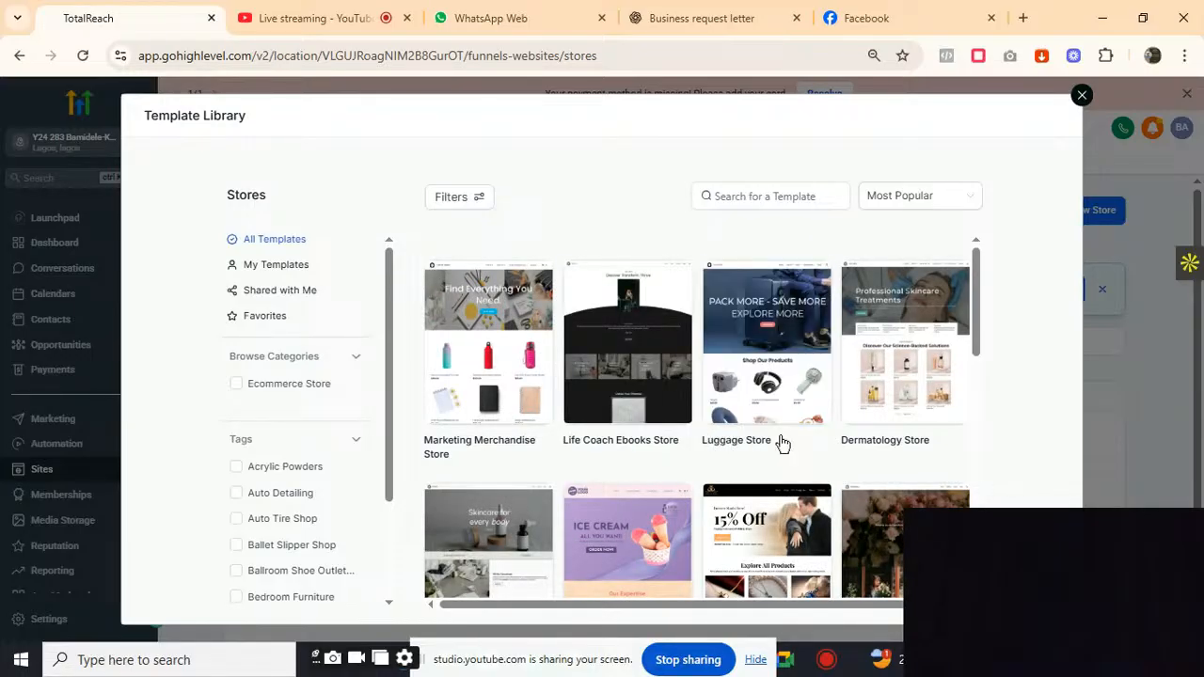
mouse_move(787, 397)
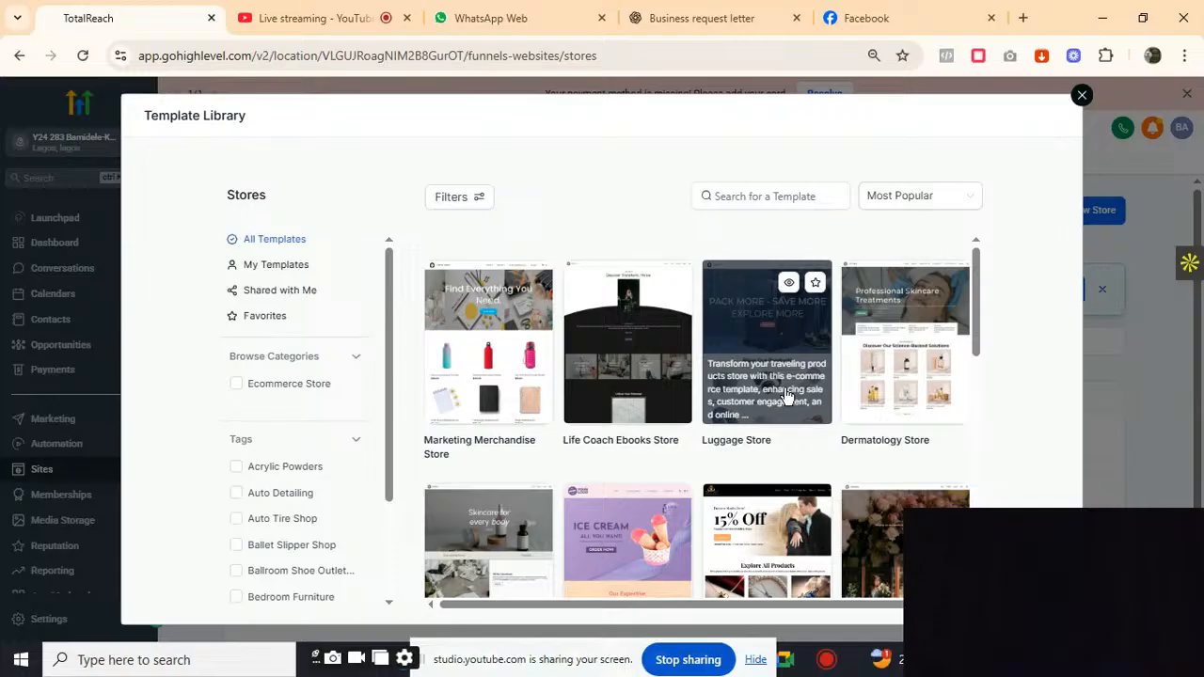
click(762, 339)
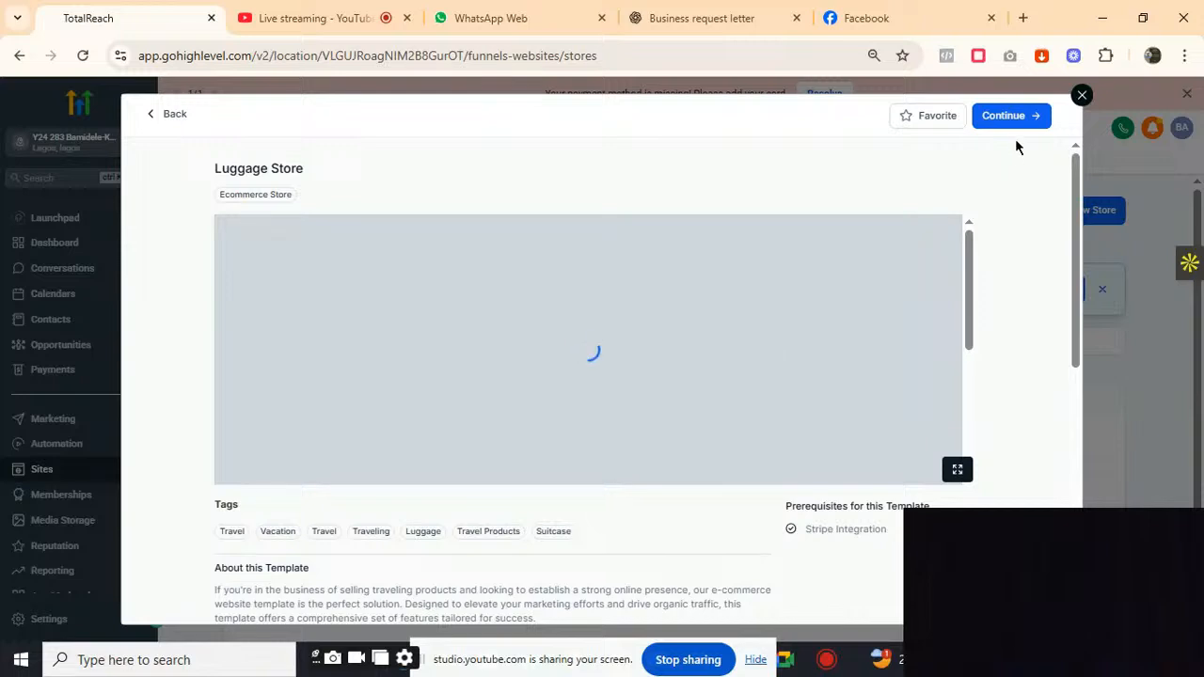
click(1002, 116)
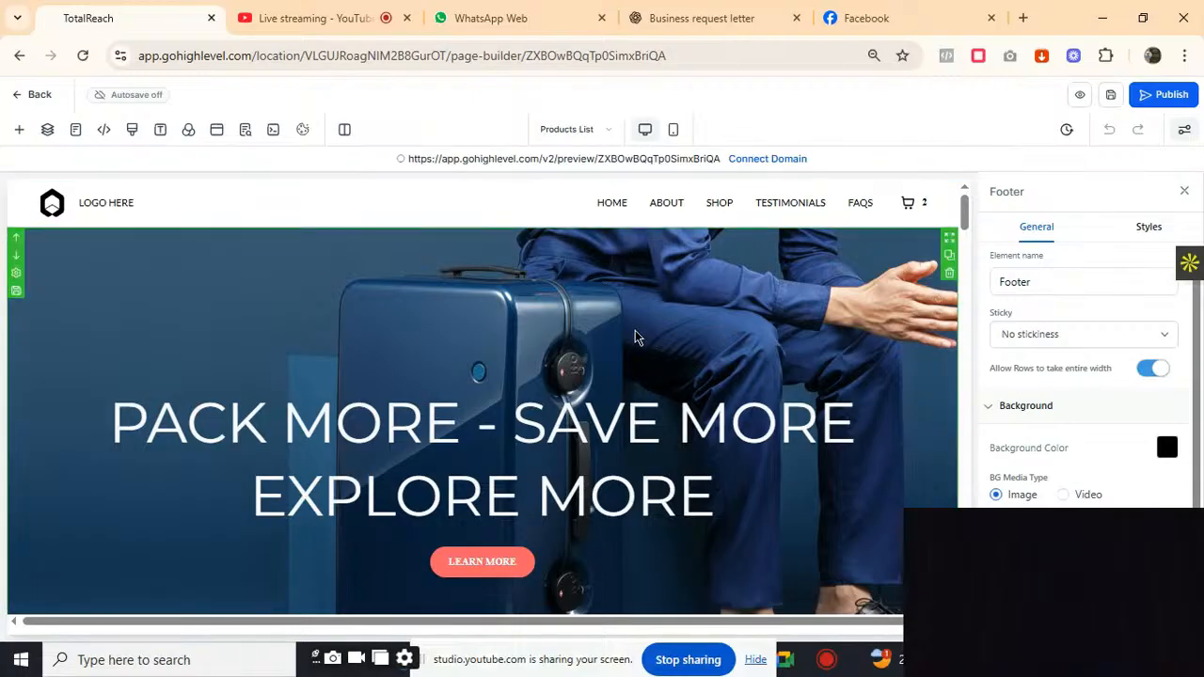
Step: Review the Products List page's sections, from the header and hero through the traveling products section and back to Shop Our Products
click(191, 218)
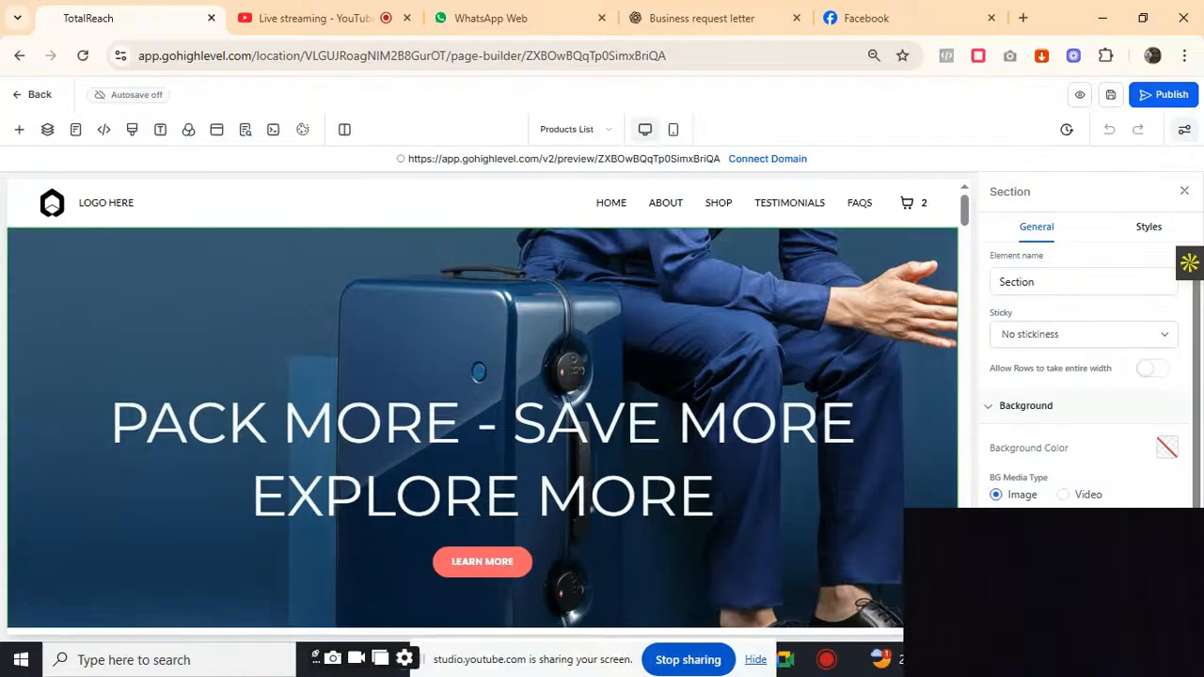
scroll(482, 403, down, 3)
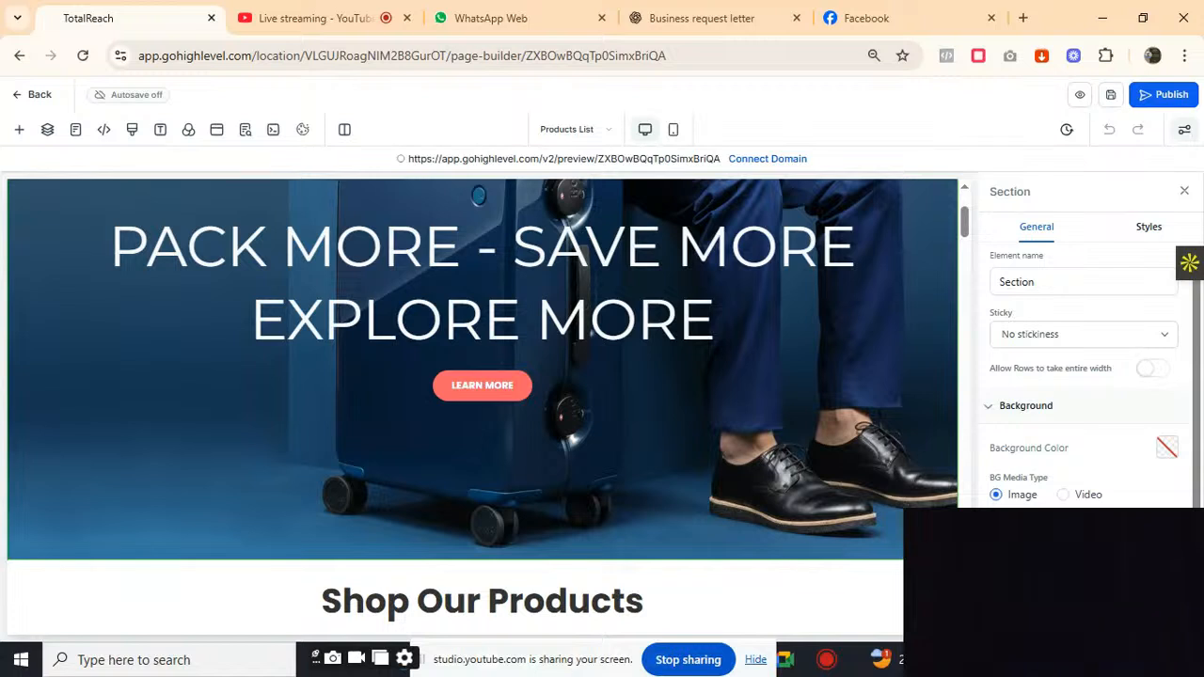
scroll(482, 402, down, 3)
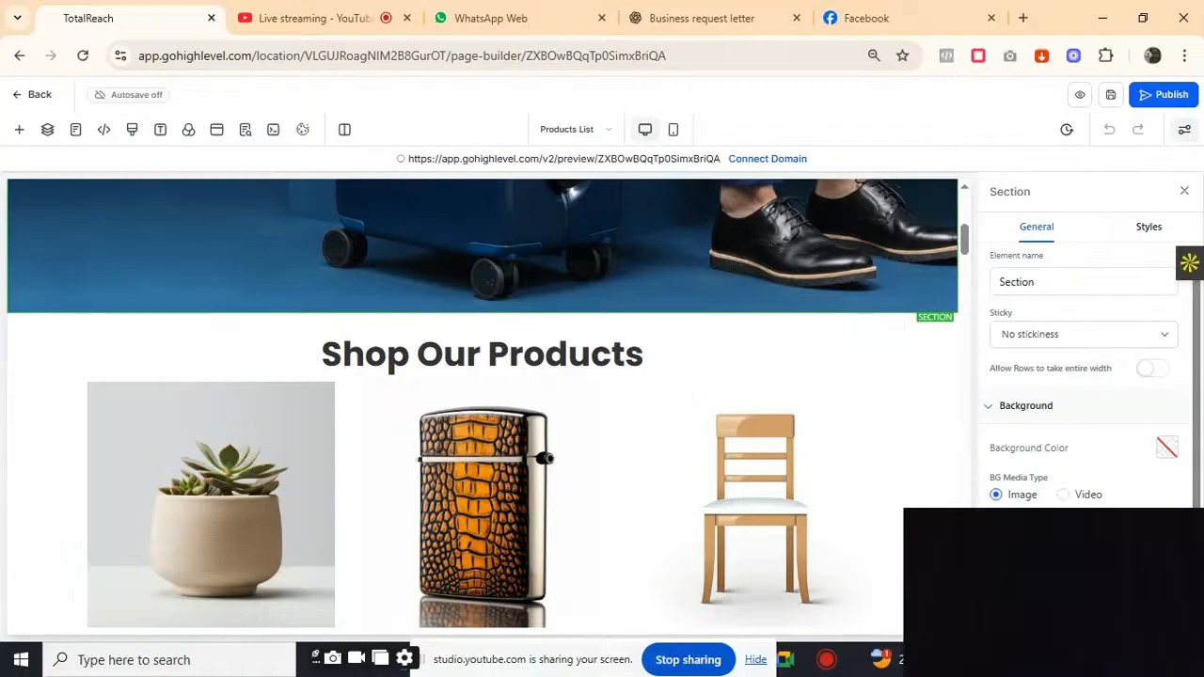
scroll(482, 403, down, 1)
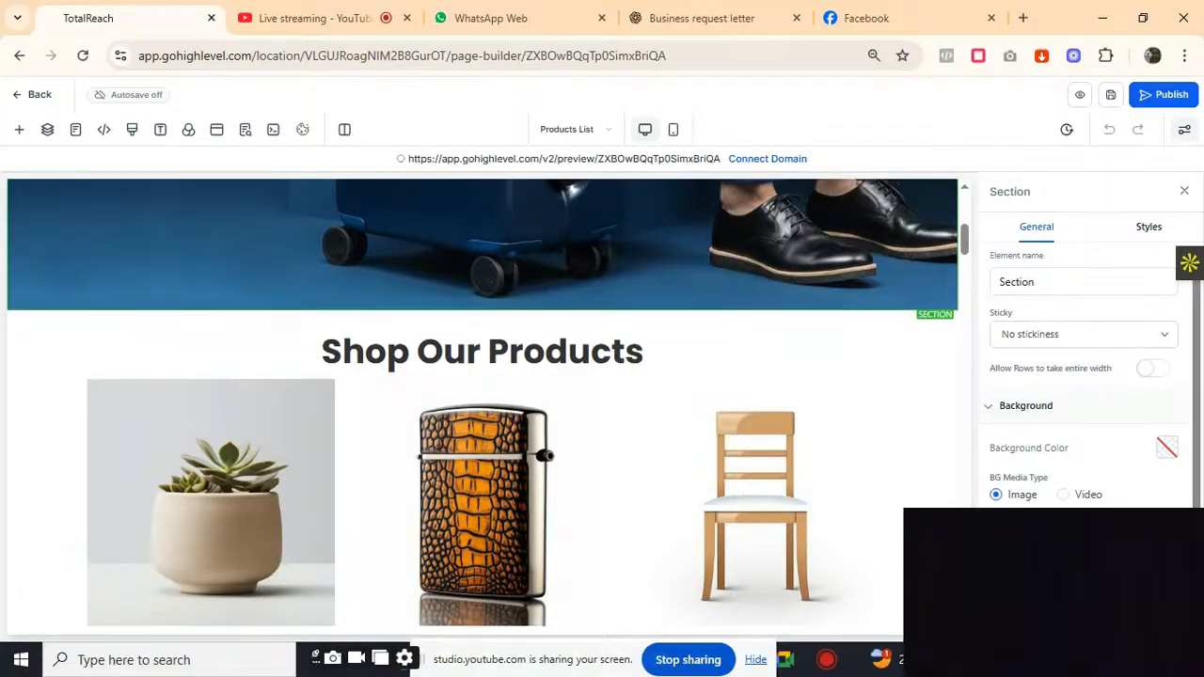
scroll(482, 402, down, 4)
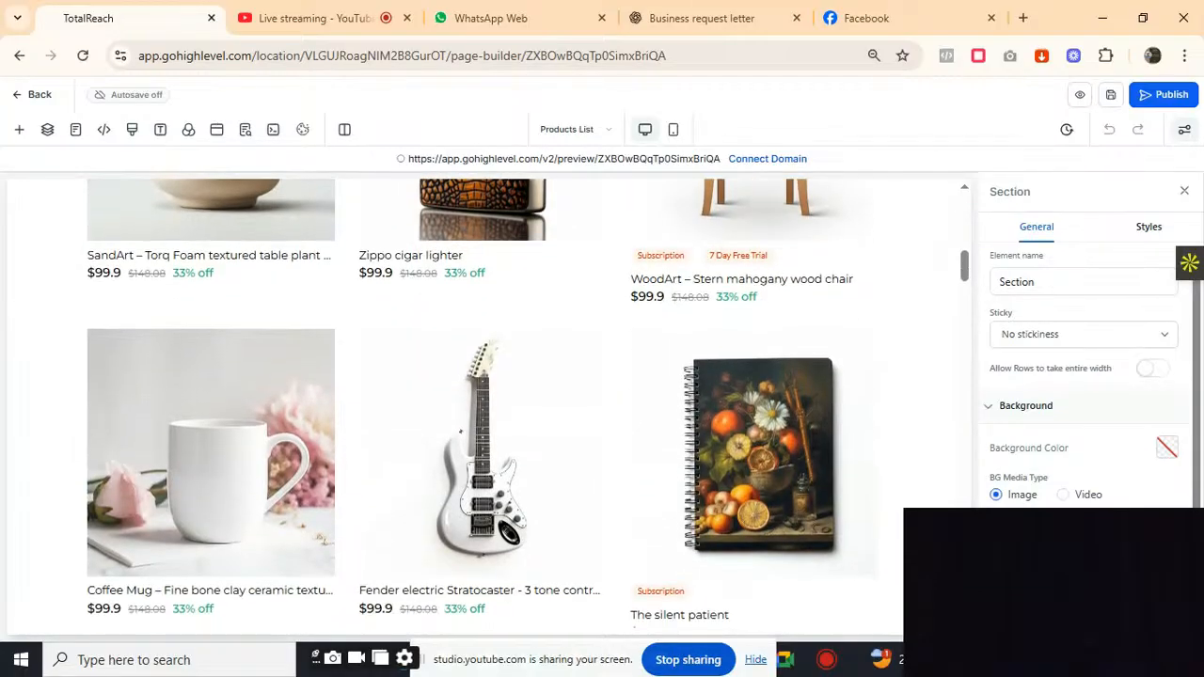
scroll(481, 403, down, 3)
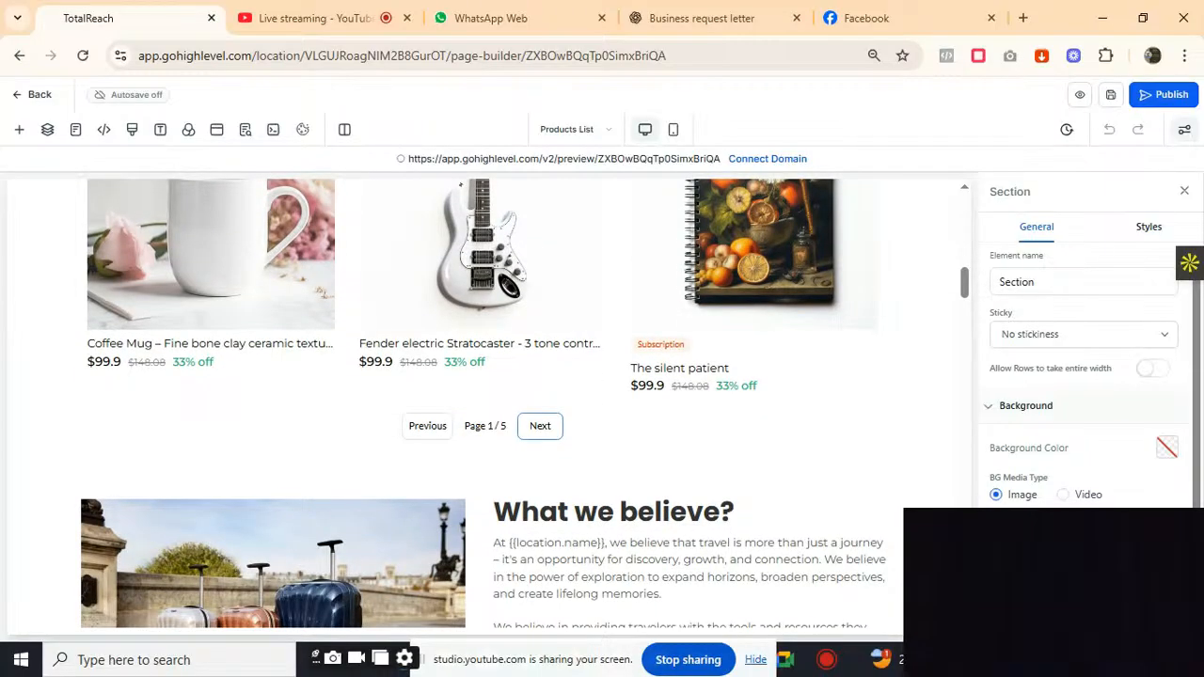
scroll(623, 506, down, 2)
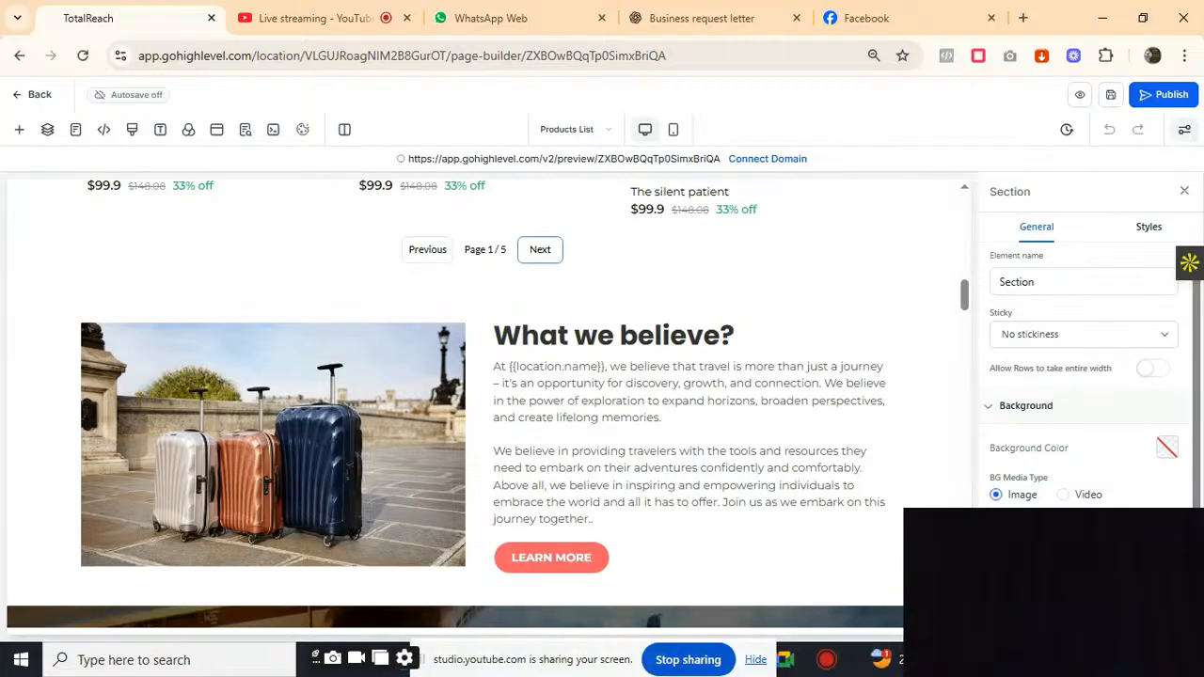
scroll(481, 403, down, 5)
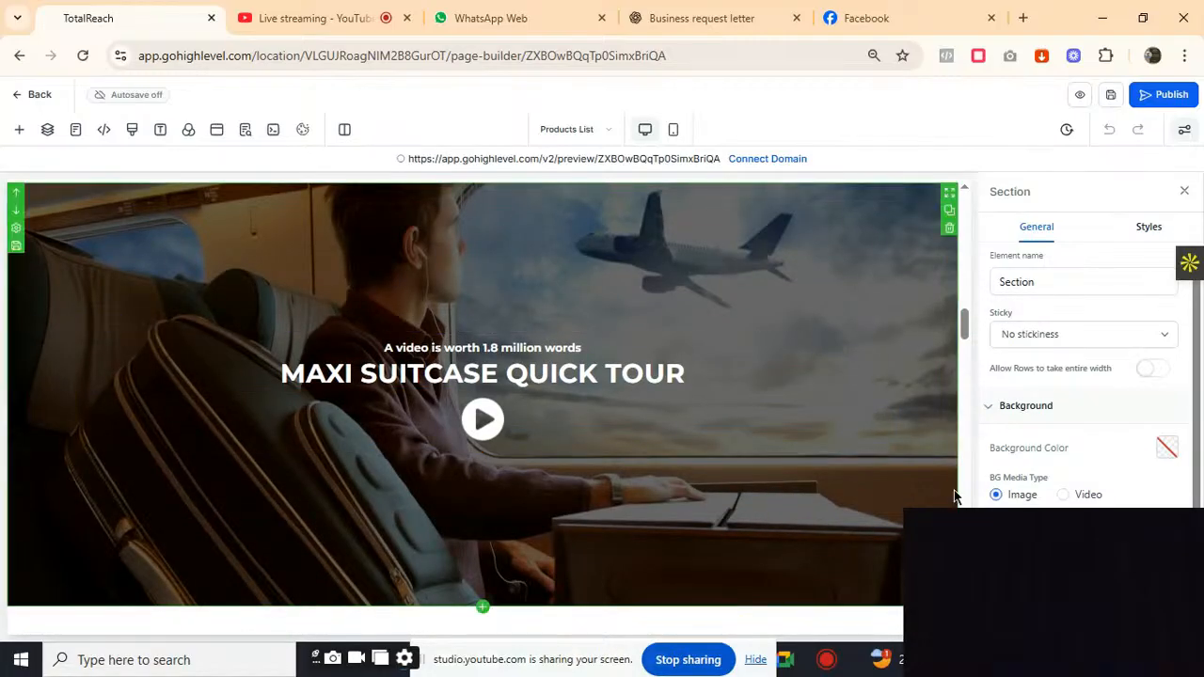
right_click(658, 395)
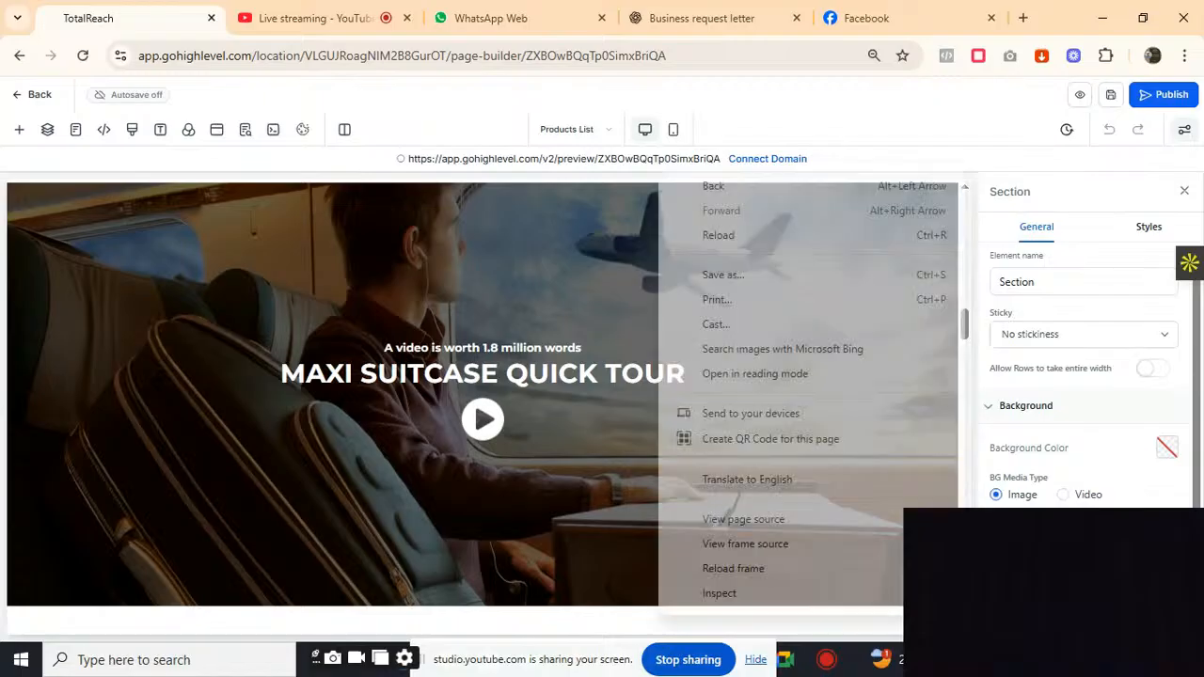
key(Escape)
scroll(657, 395, down, 1)
scroll(954, 301, down, 2)
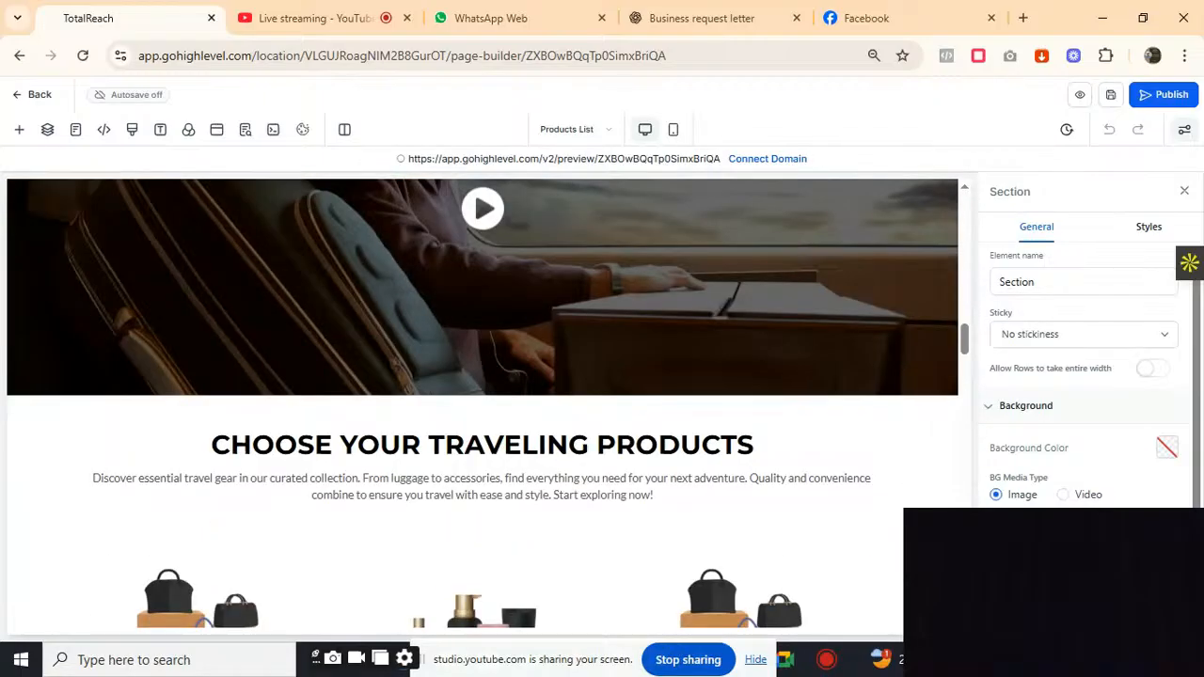
click(964, 187)
click(964, 186)
click(964, 186)
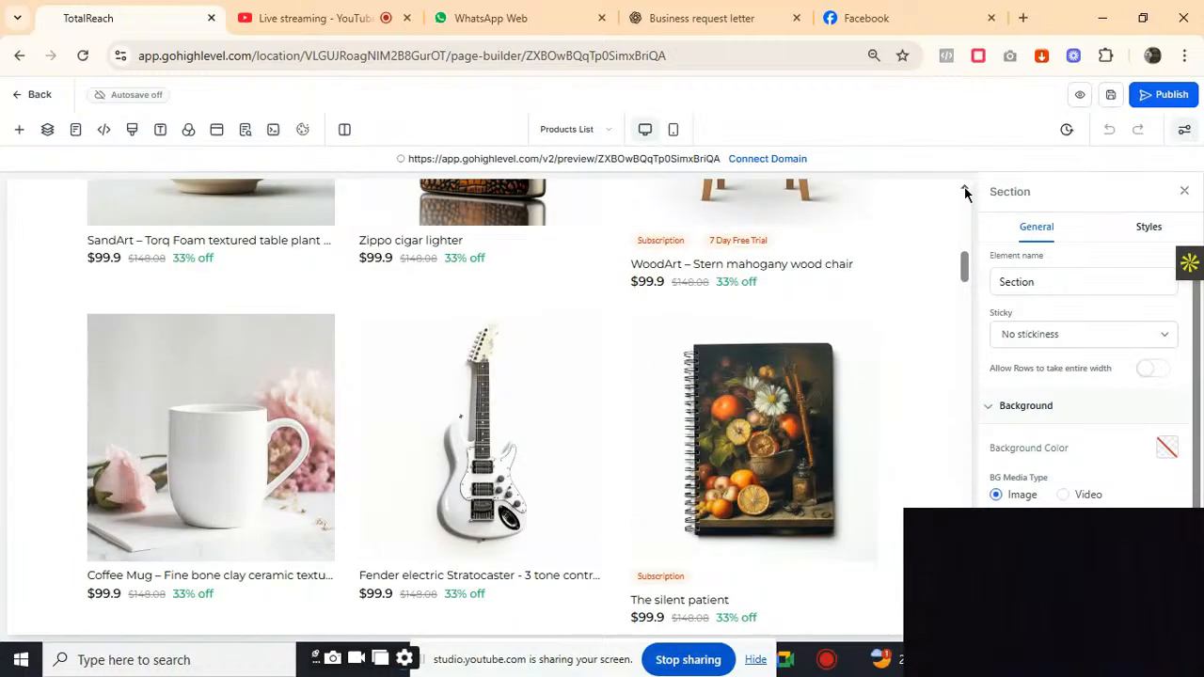
click(964, 188)
click(964, 188)
click(964, 188)
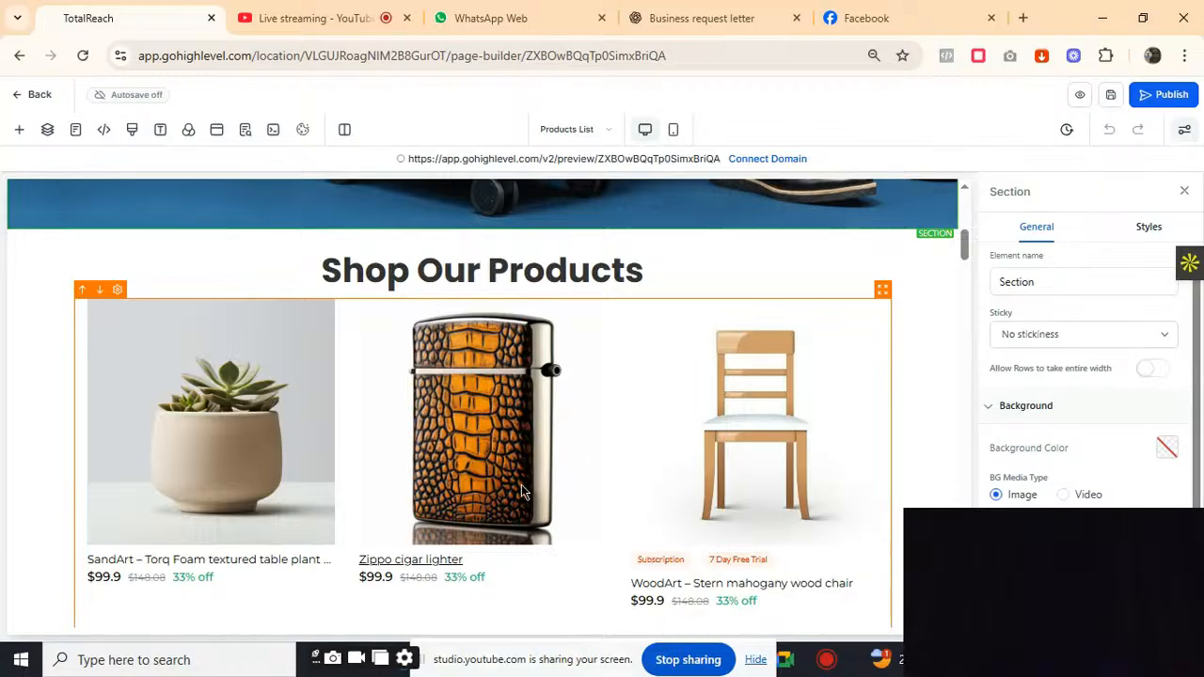
Step: Open product management from the page's product list element and delete the wrist watch product
click(643, 447)
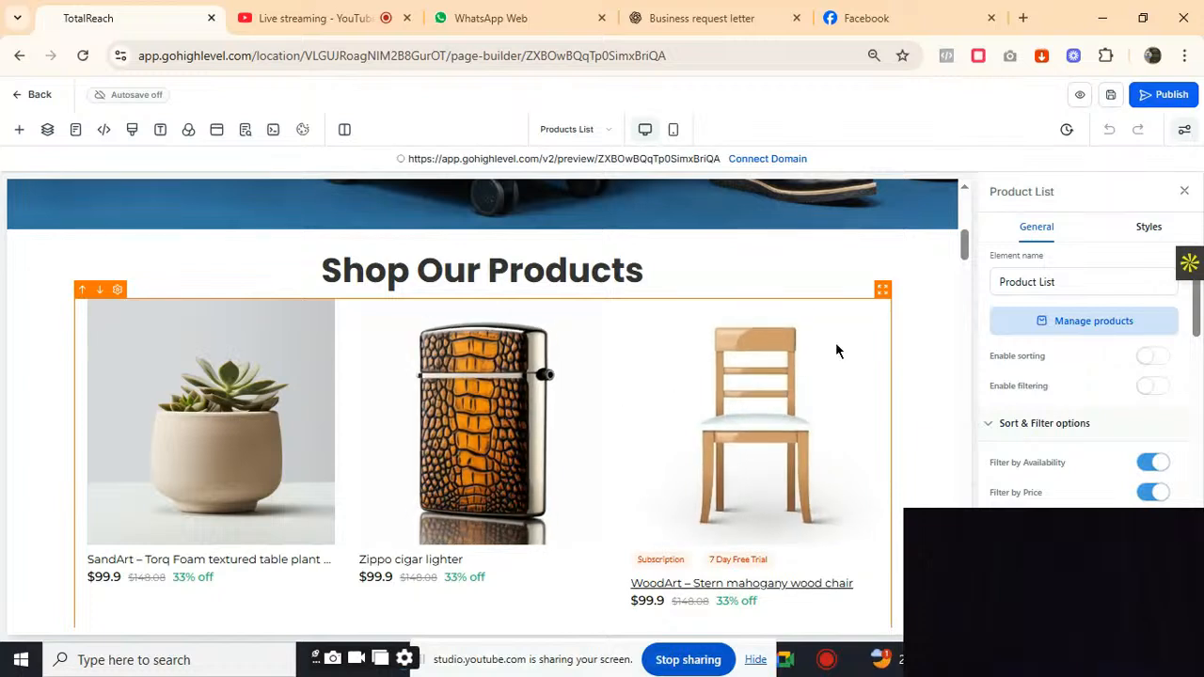
click(1090, 321)
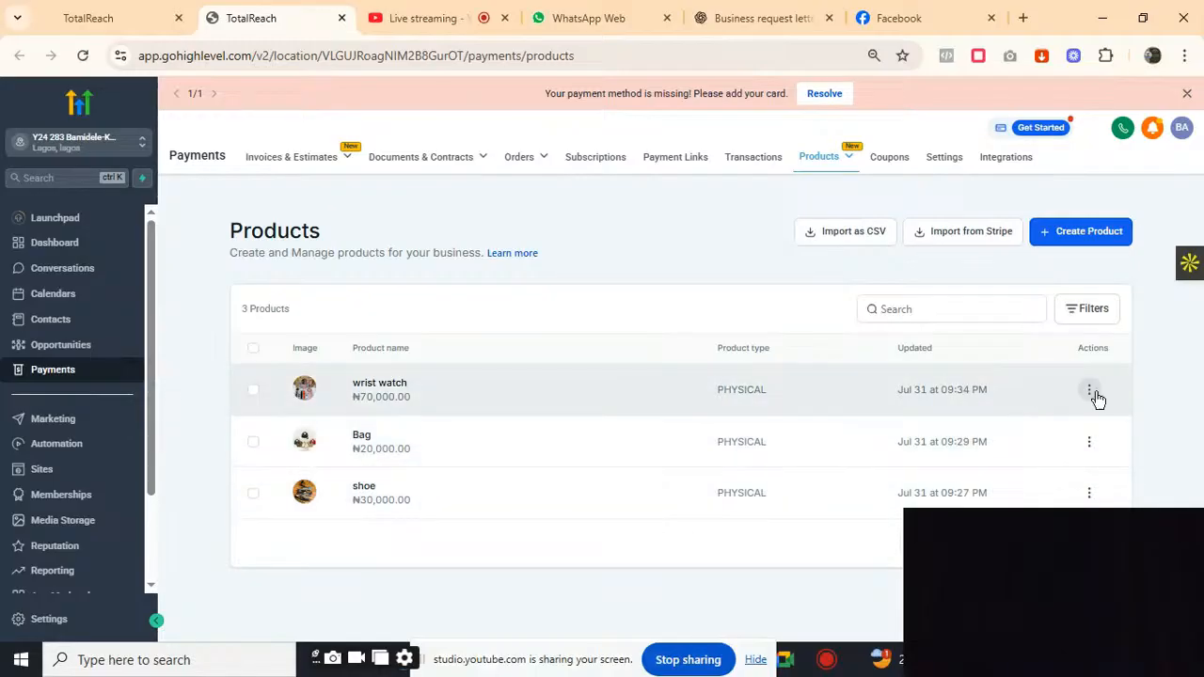
click(1091, 393)
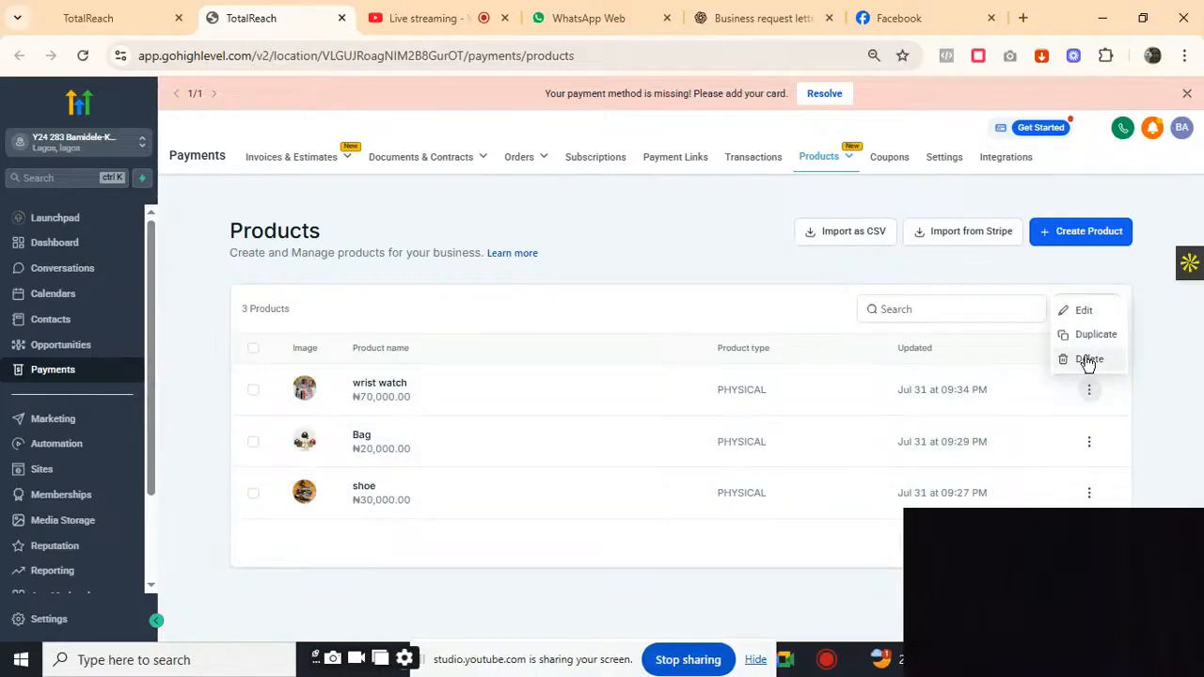
click(1086, 361)
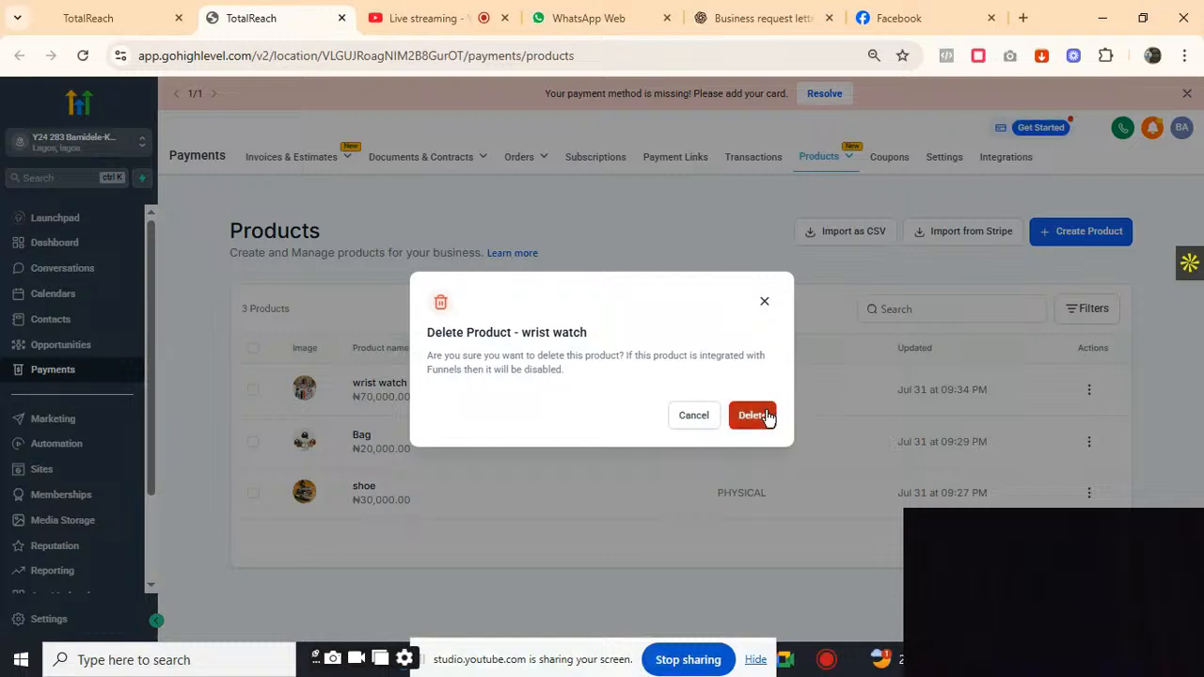
click(765, 412)
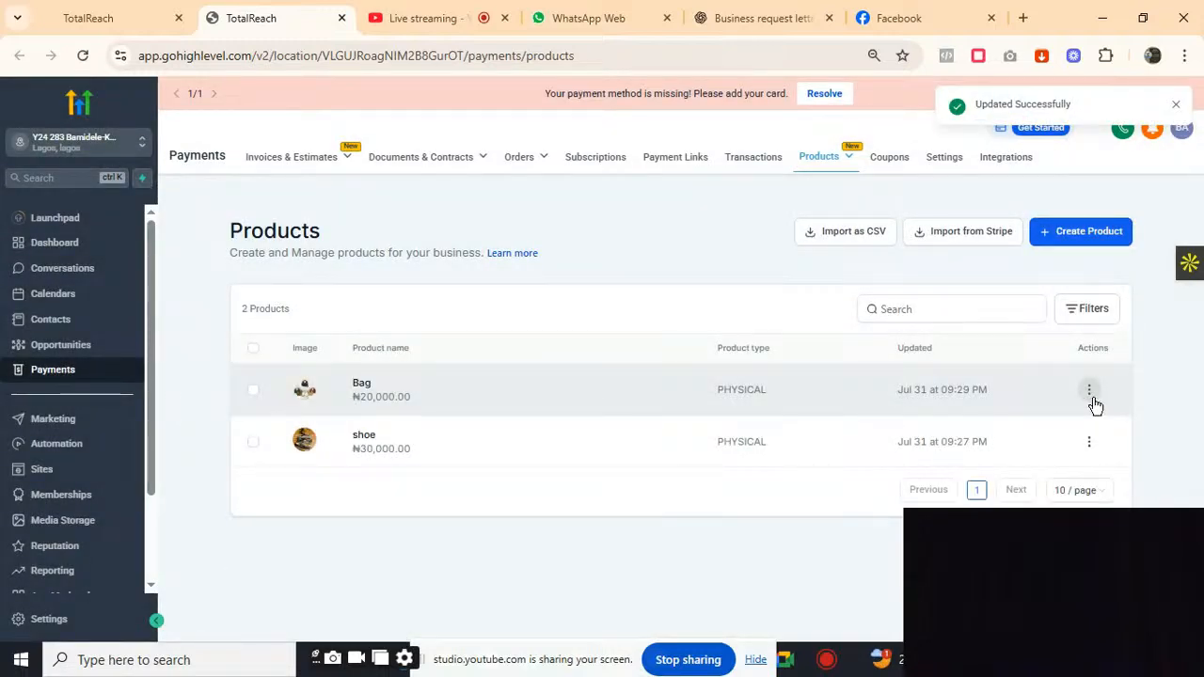
Step: Delete the Bag and shoe products from the Products list
click(1089, 391)
click(1088, 360)
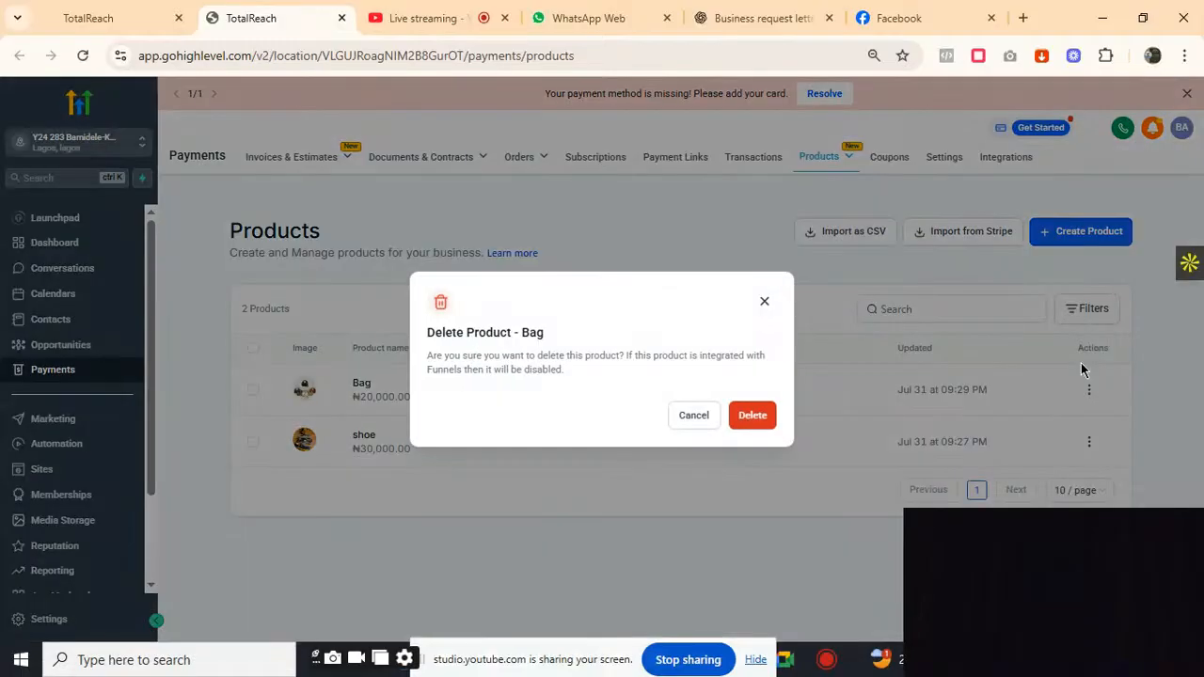
click(759, 416)
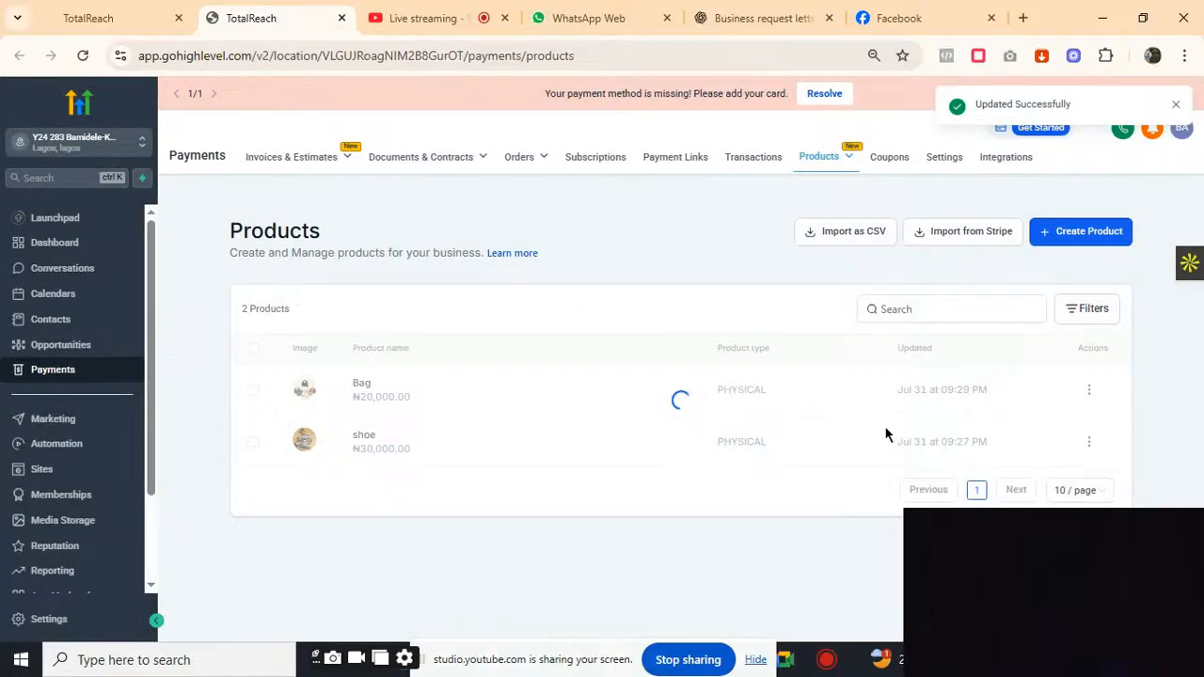
click(1089, 392)
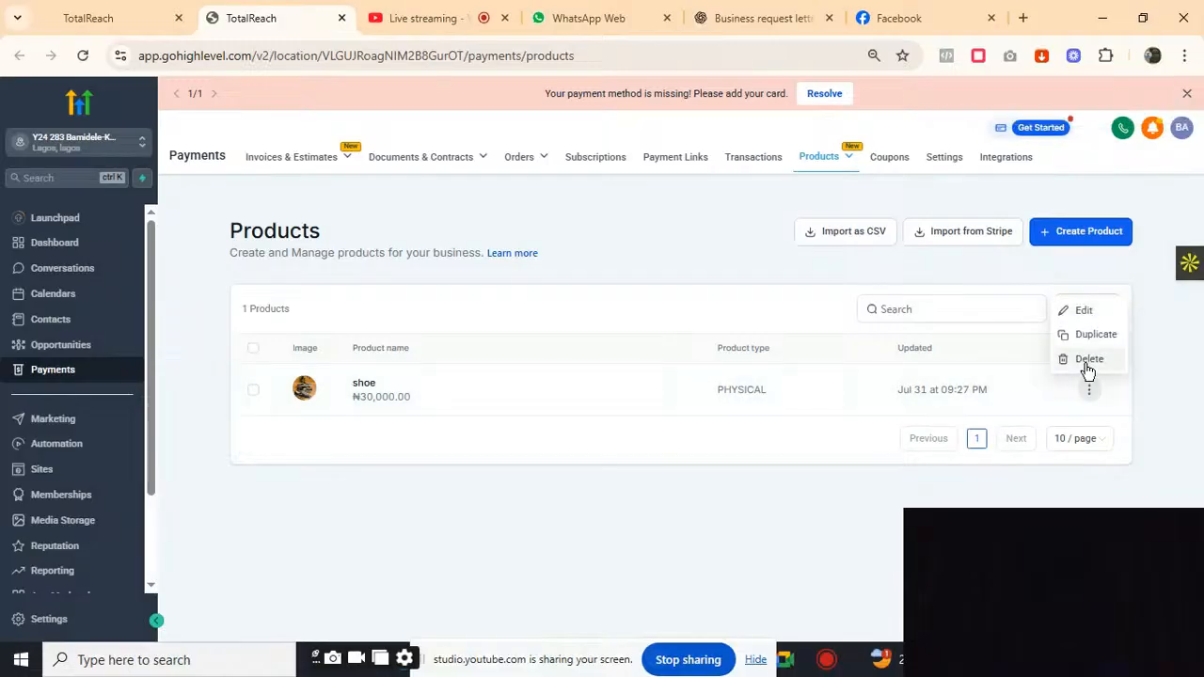
click(1088, 360)
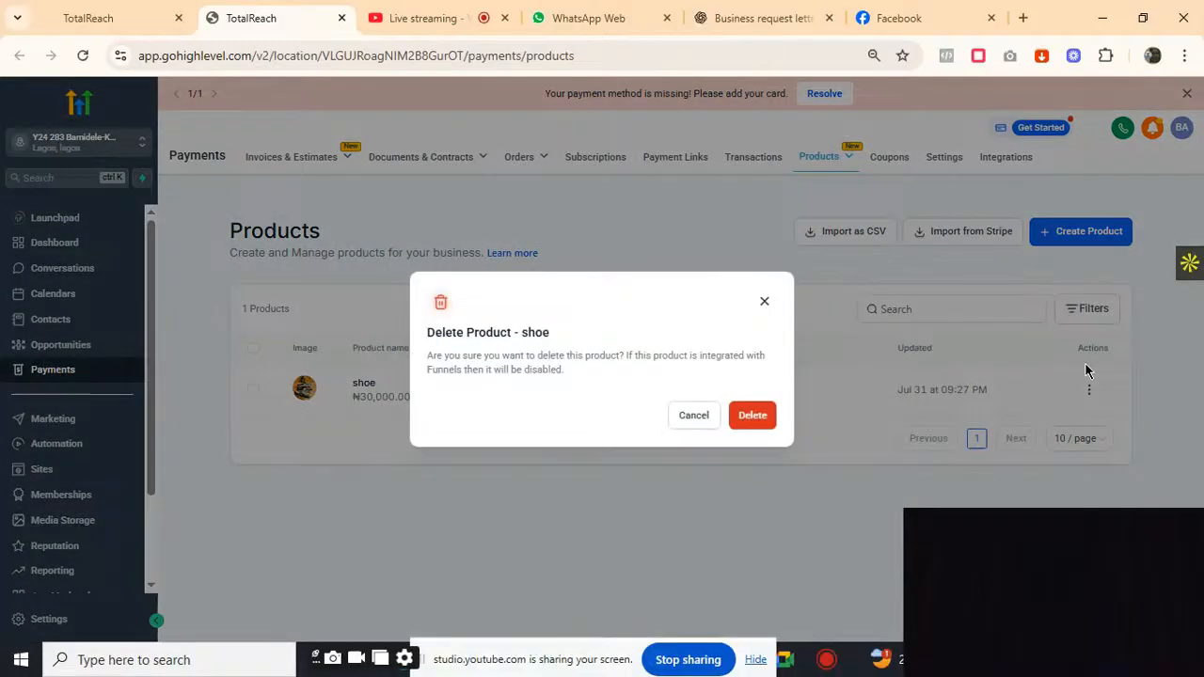
click(759, 411)
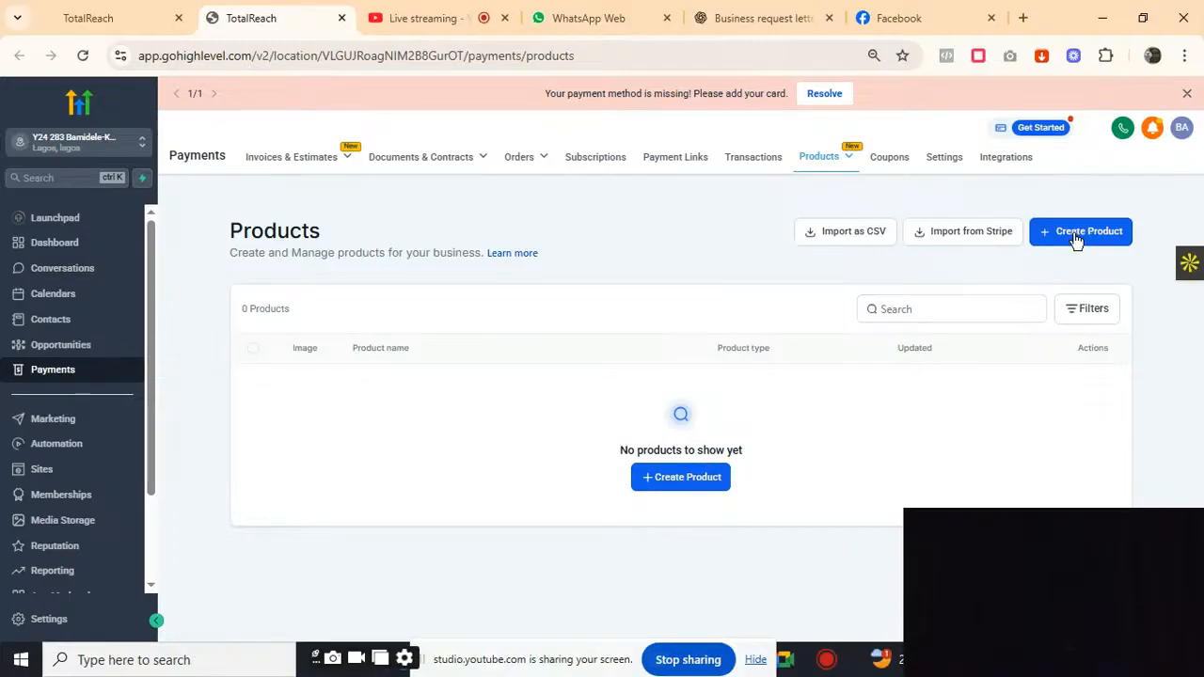
Step: Create a new product titled Bag with the description "color : white and black"
click(680, 477)
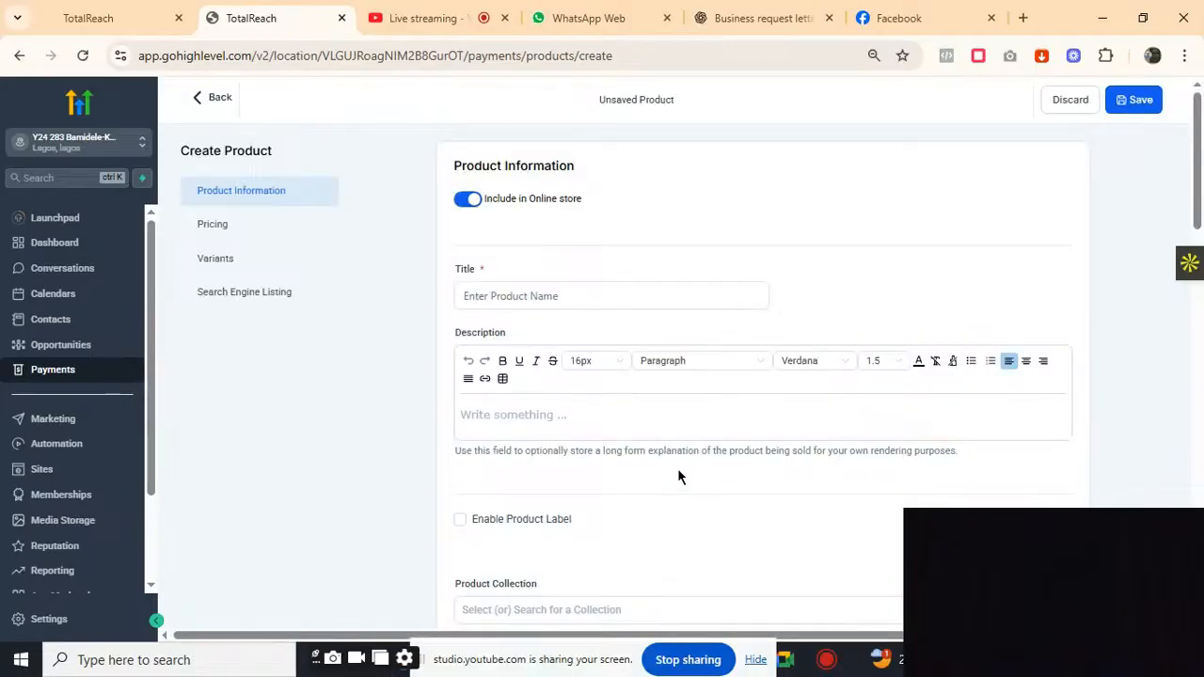
click(489, 296)
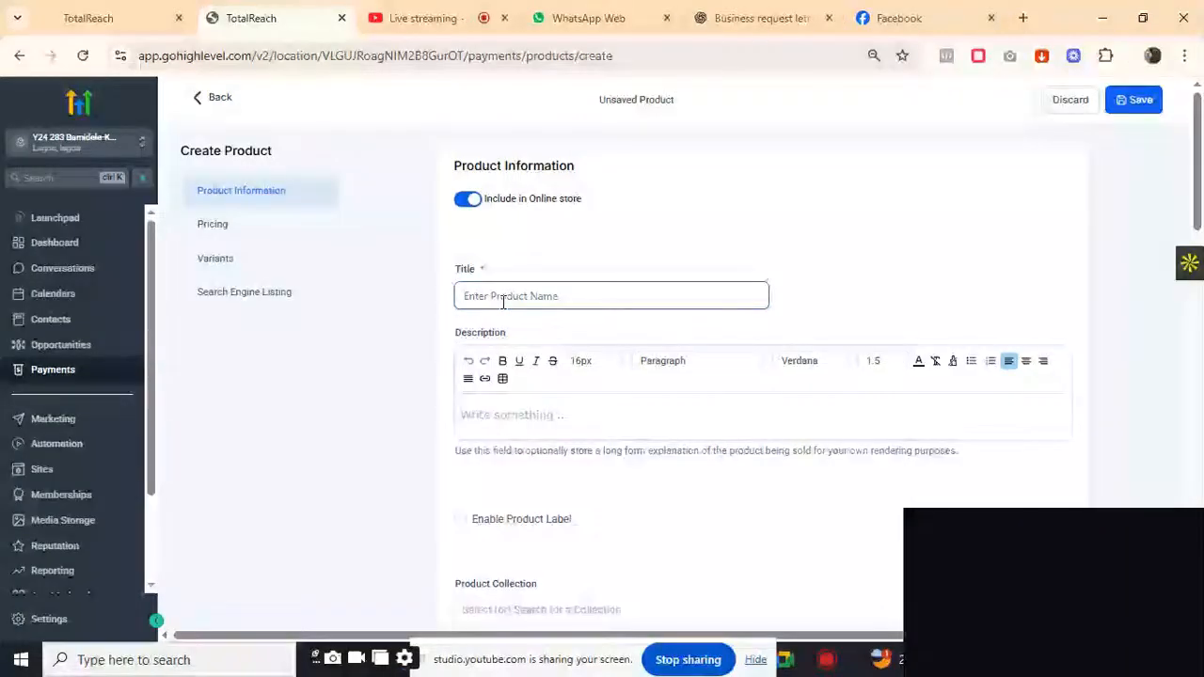
text(Bag)
click(507, 425)
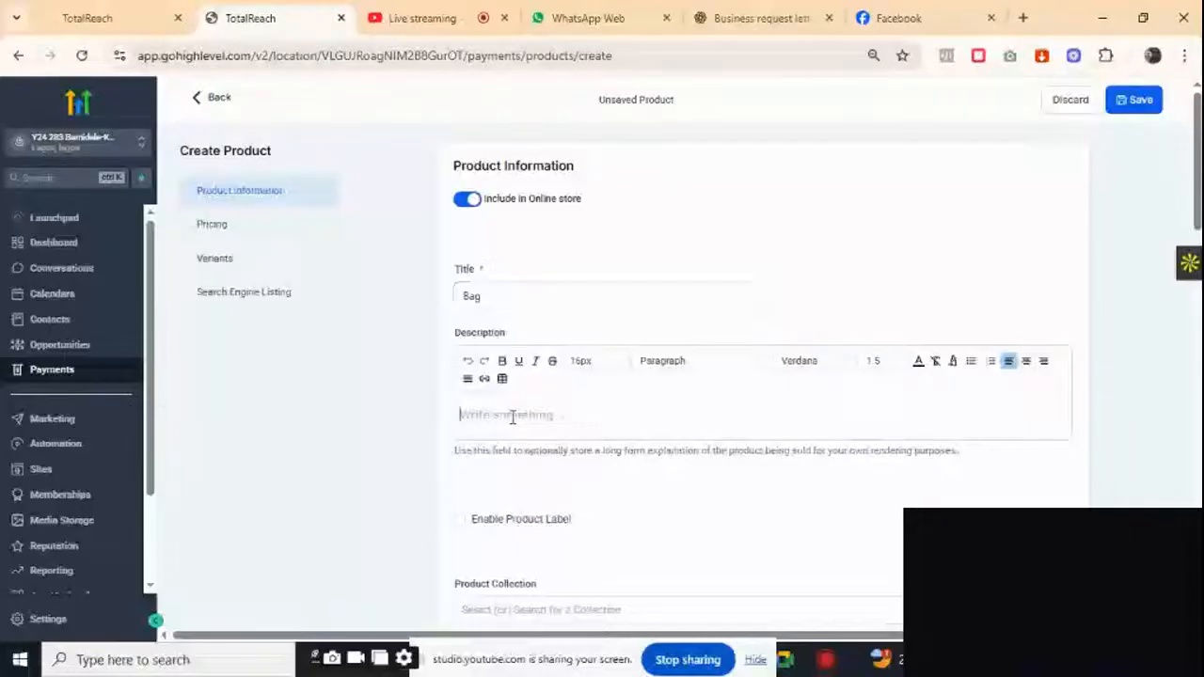
text(c)
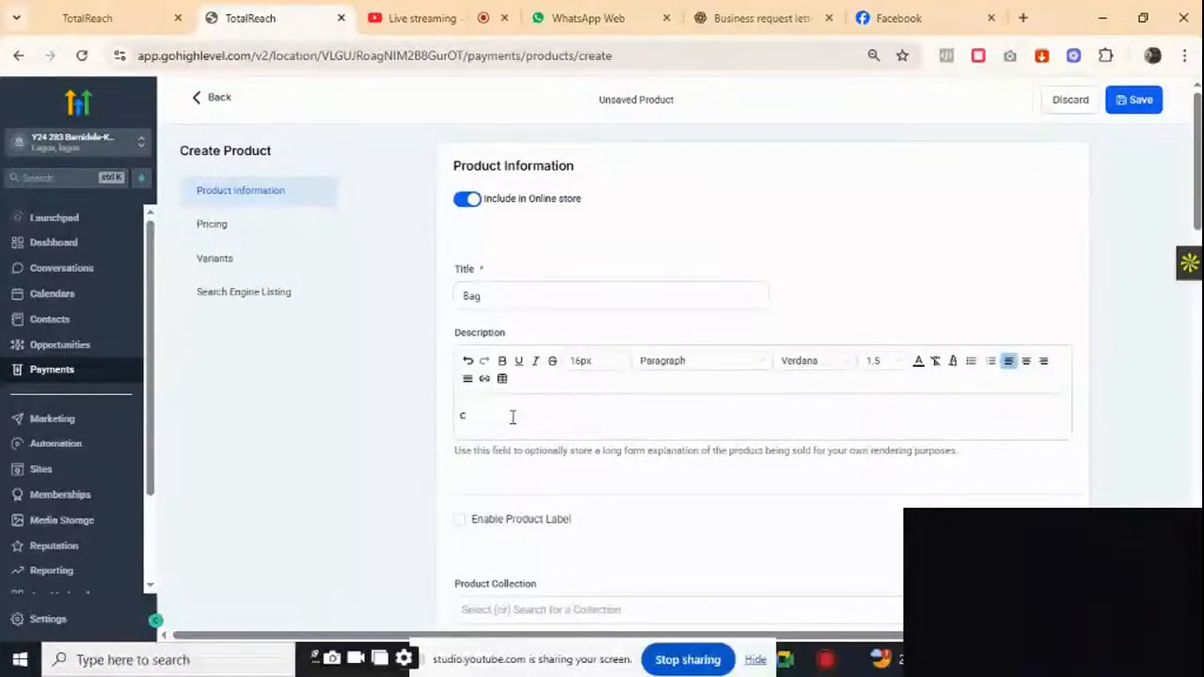
text(olor : white and)
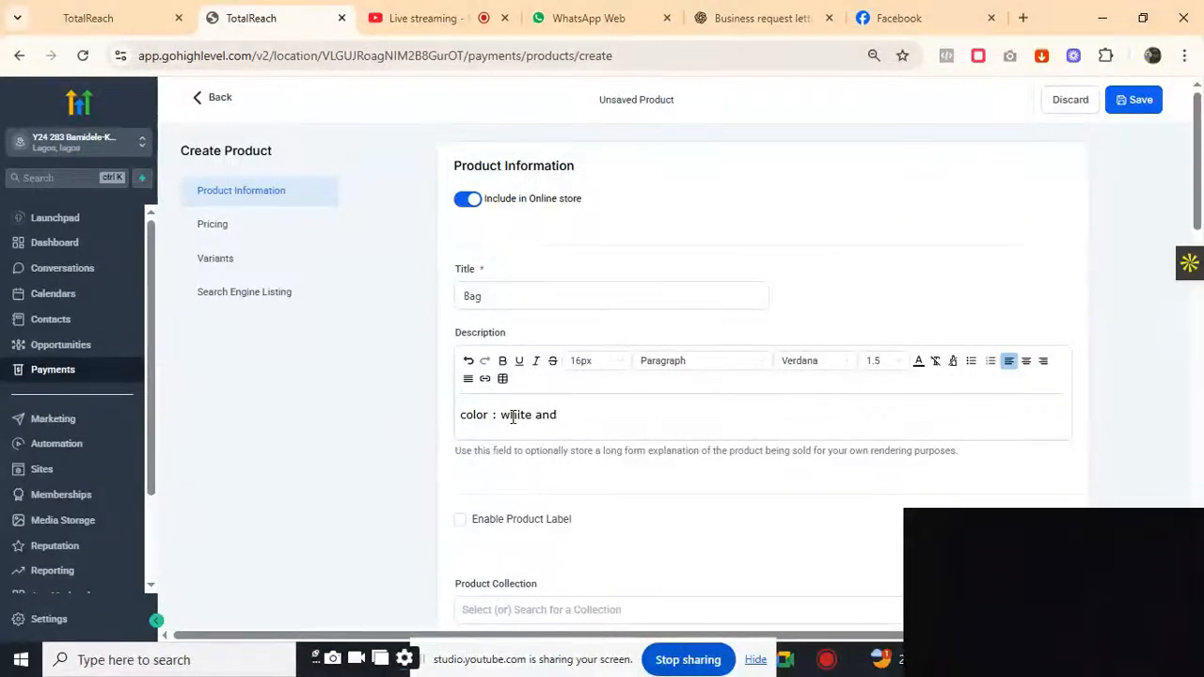
text( black)
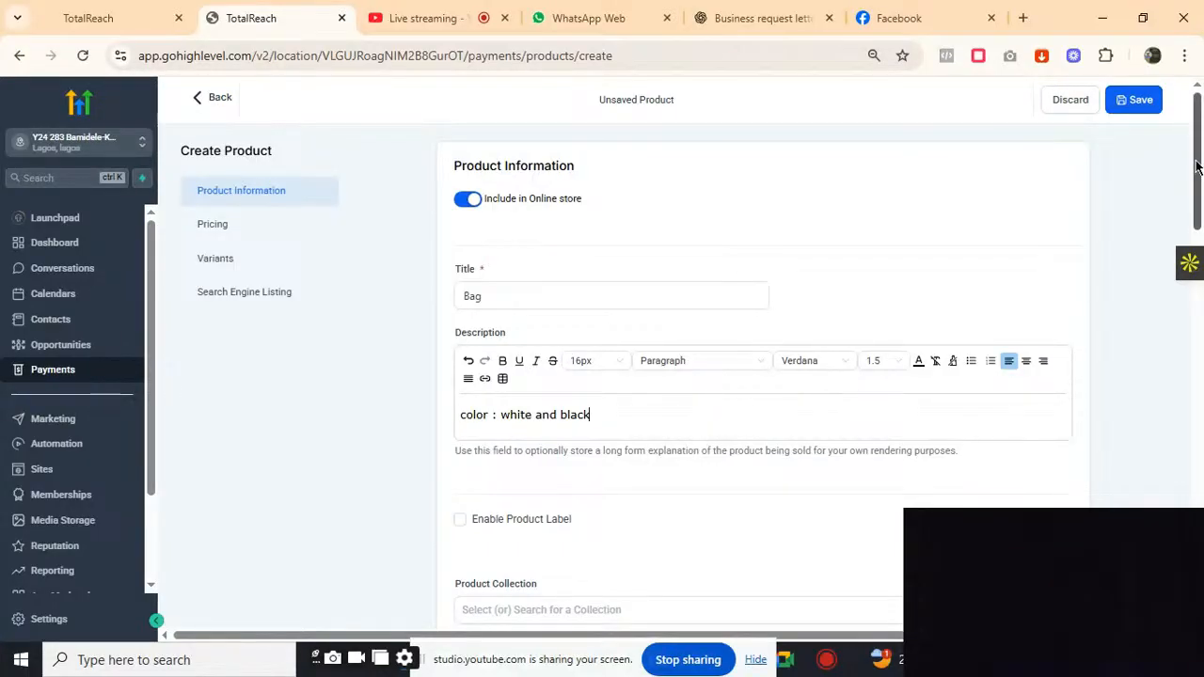
Step: Add the handbags image (WhatsApp Image 2025-07-31) from media storage as the Bag product's media
scroll(1199, 167, down, 2)
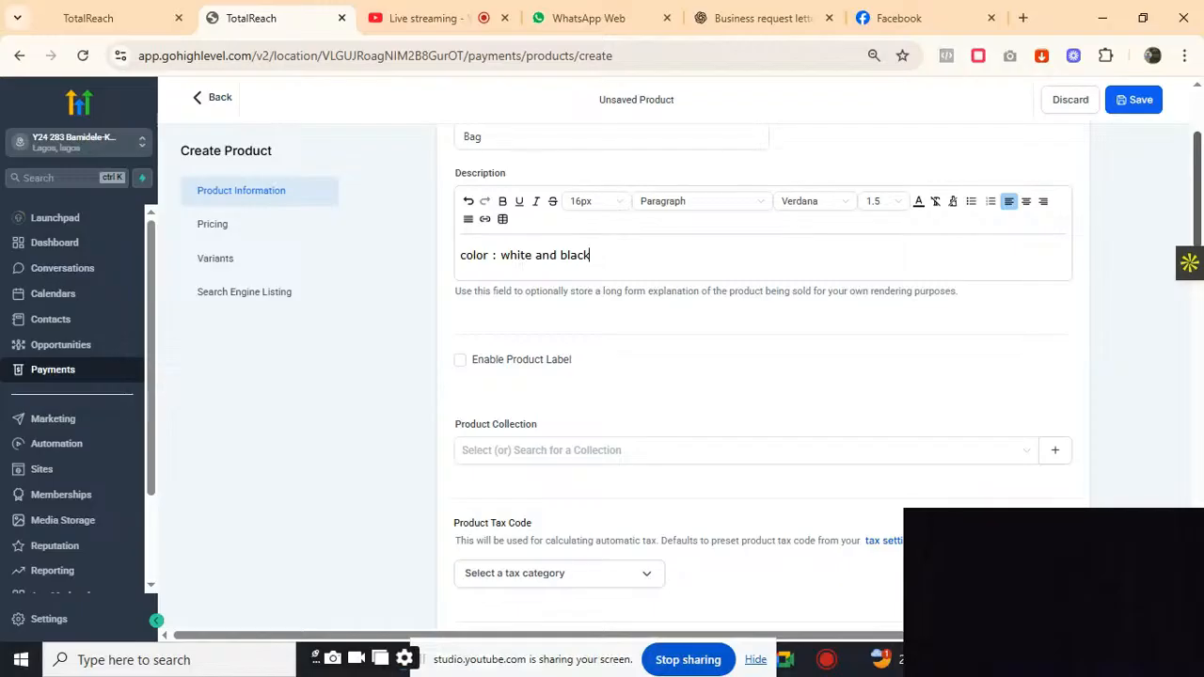
scroll(1199, 168, down, 3)
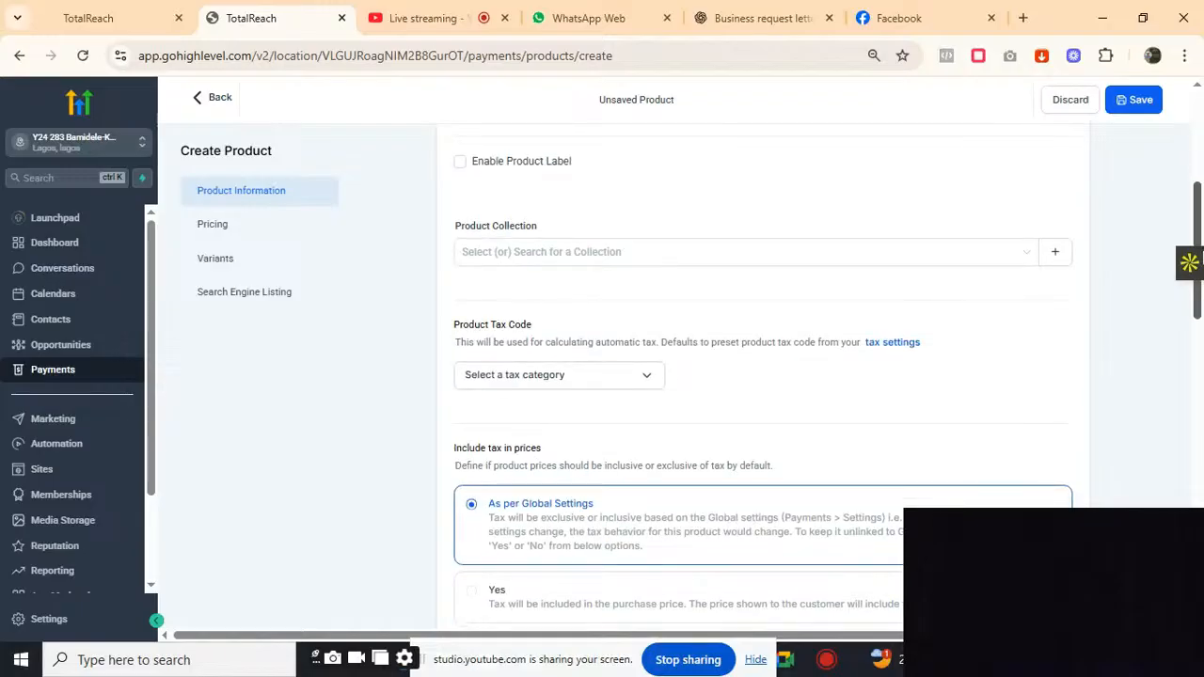
scroll(762, 377, down, 3)
scroll(1198, 381, down, 3)
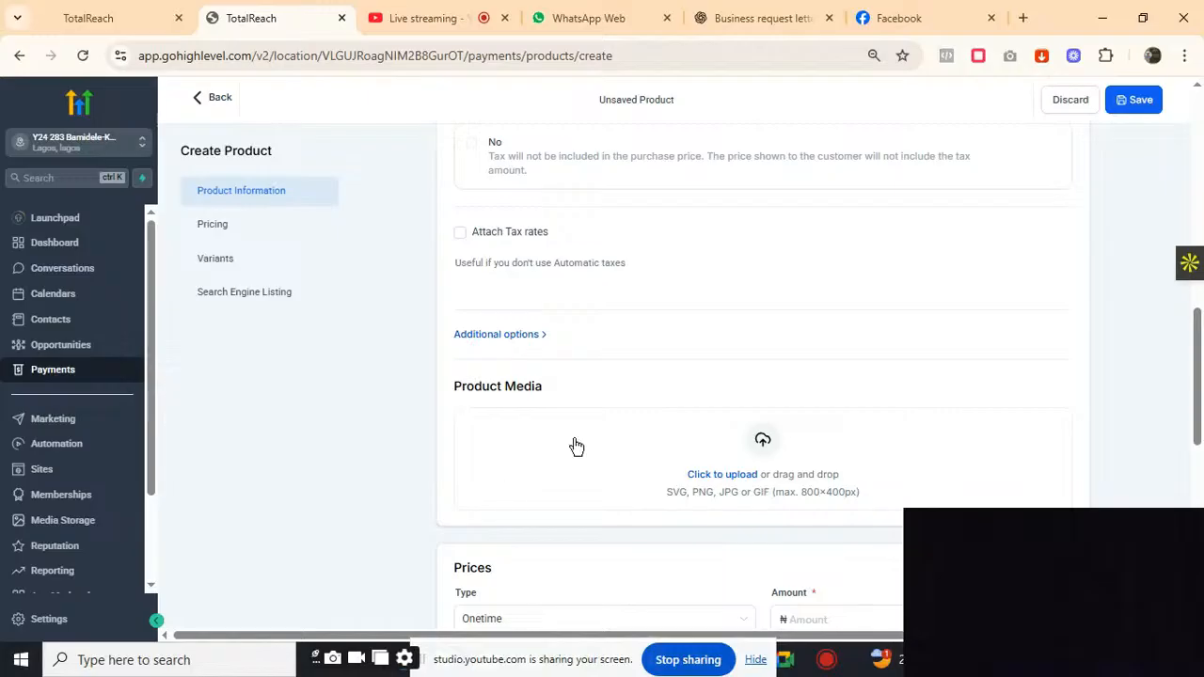
click(747, 446)
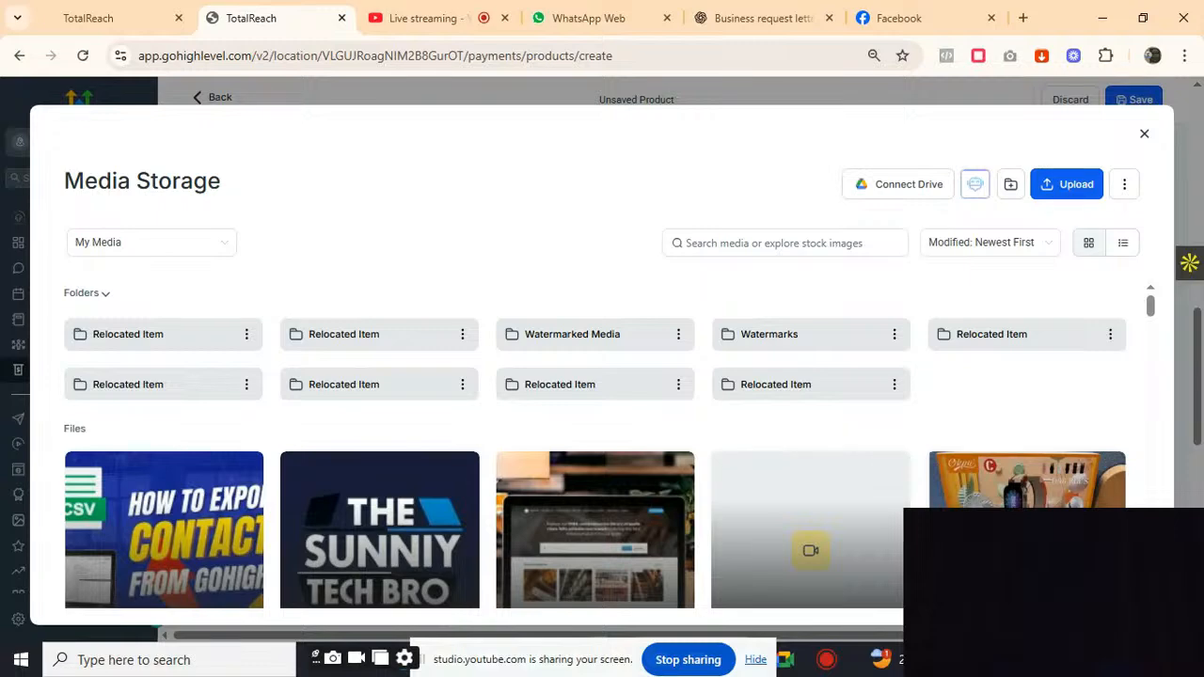
scroll(595, 461, down, 5)
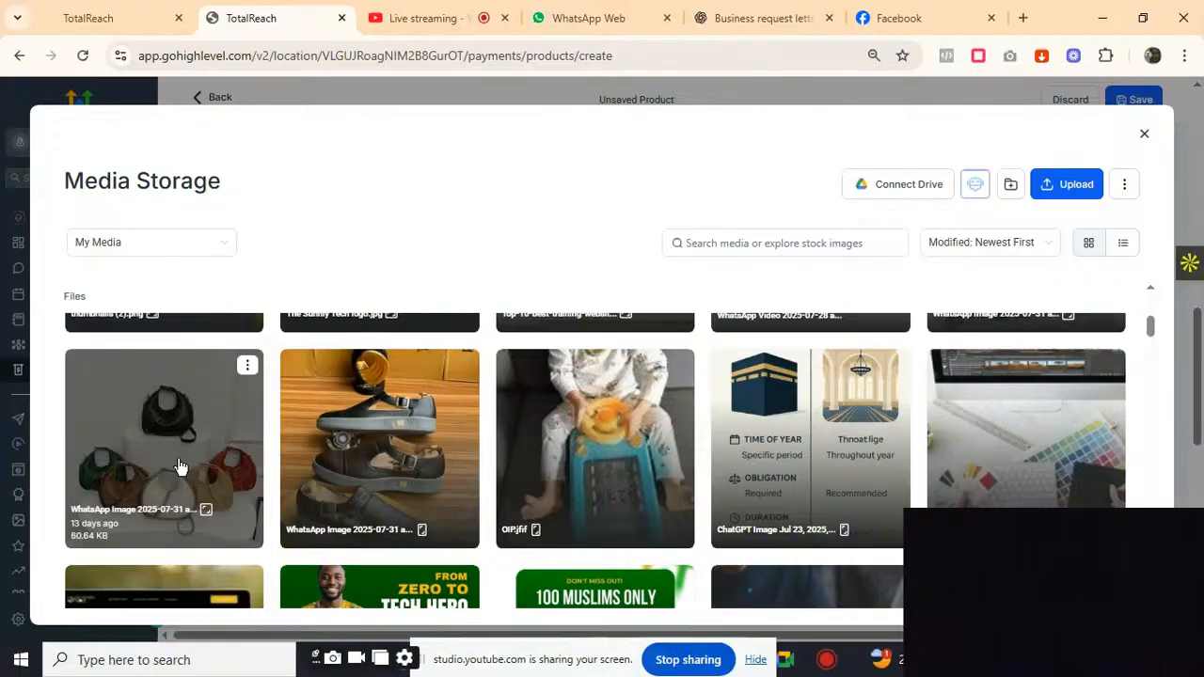
click(181, 467)
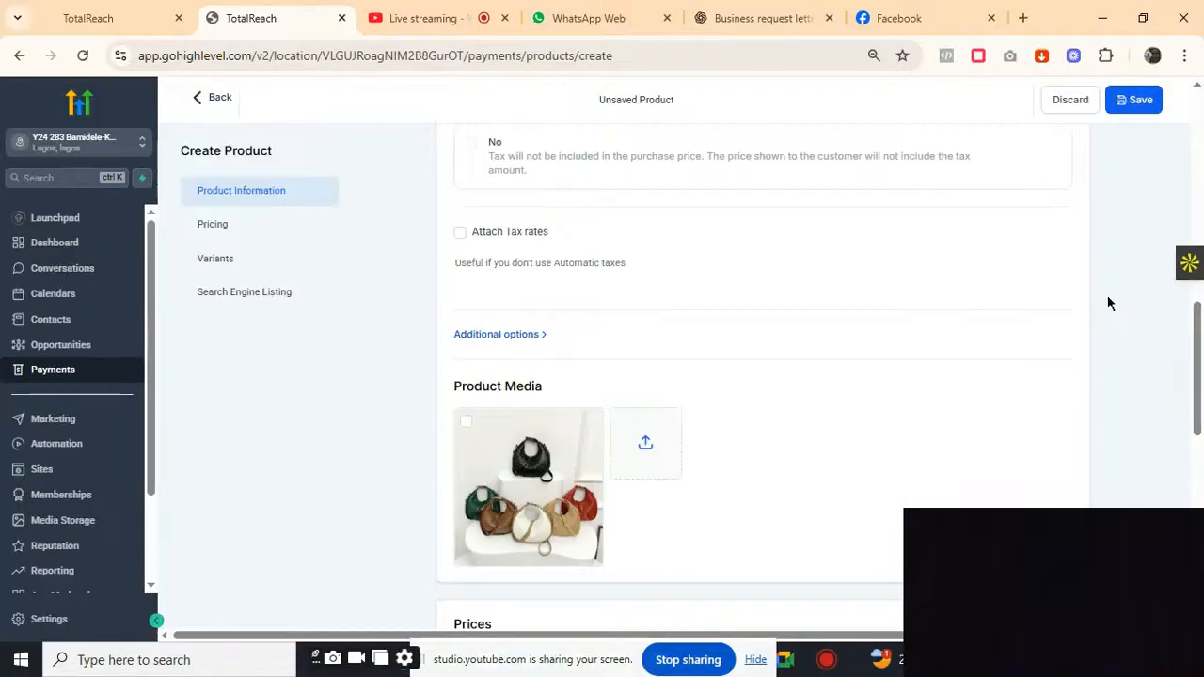
click(1104, 297)
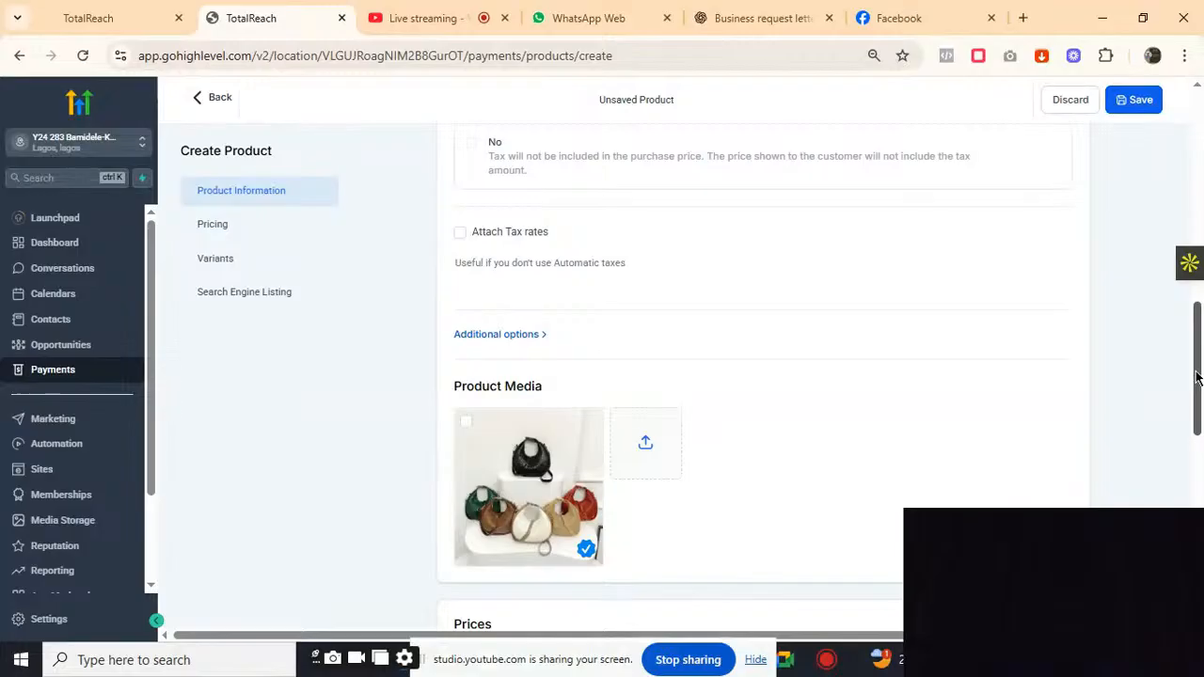
Step: Set the Bag's one-time price to 20000 NGN with a compare-at price of 500000 NGN, and enable inventory tracking
scroll(1197, 376, down, 3)
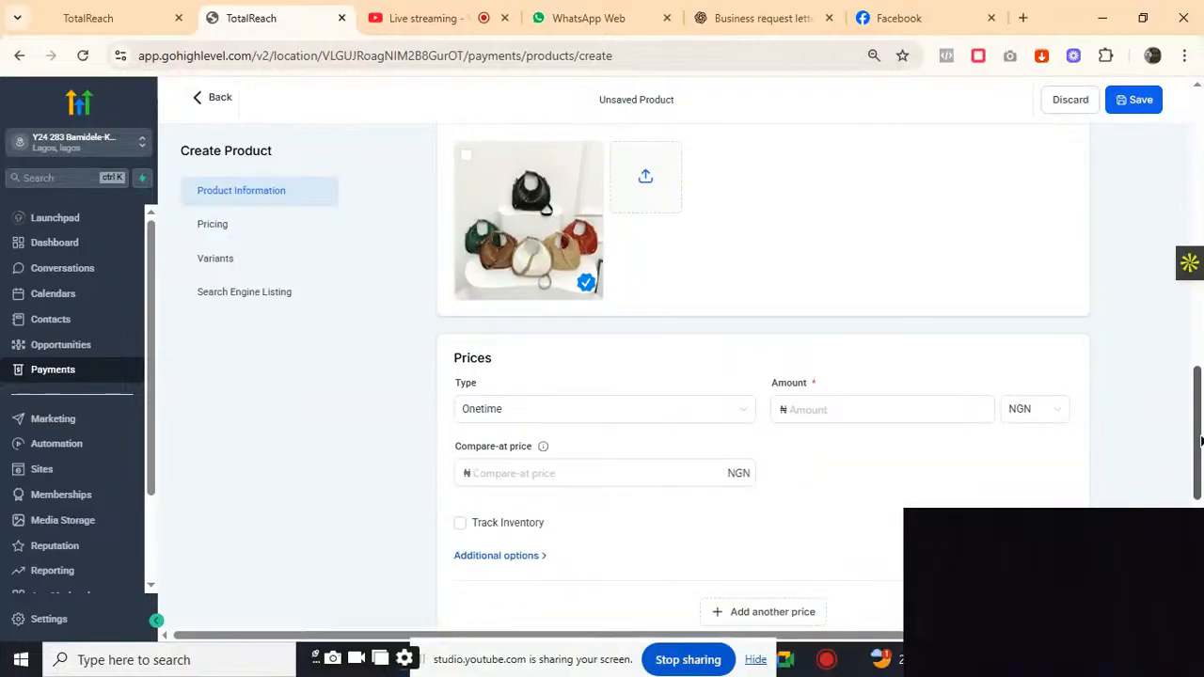
click(790, 411)
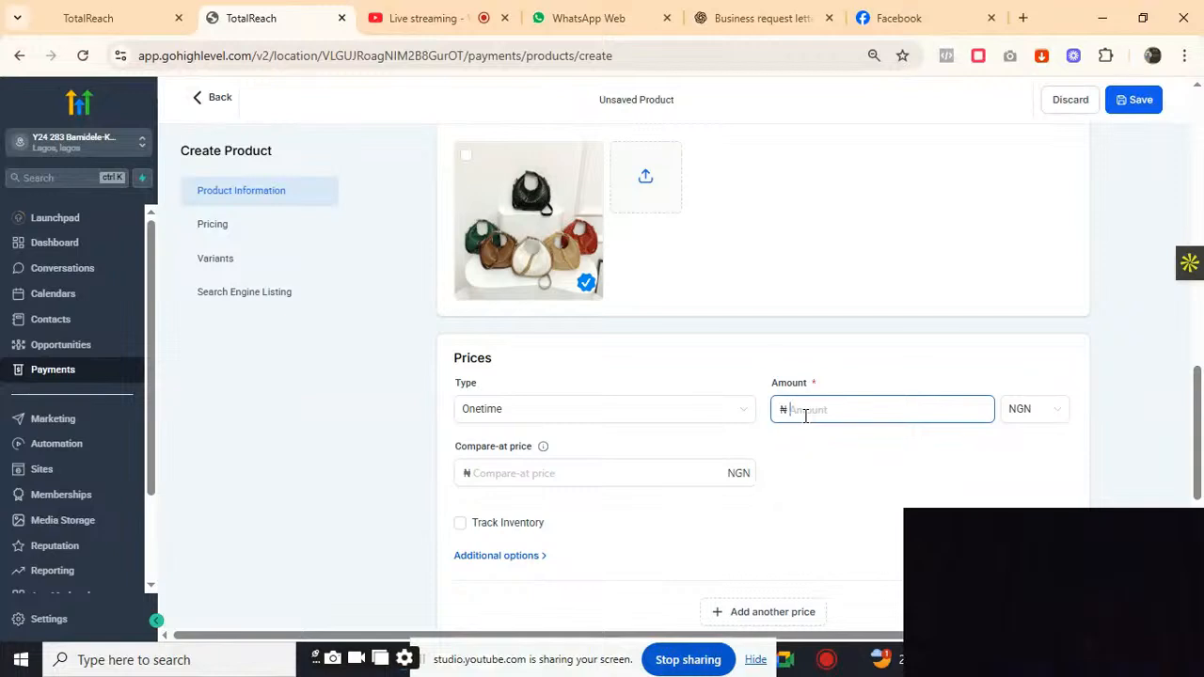
text(20000)
click(666, 474)
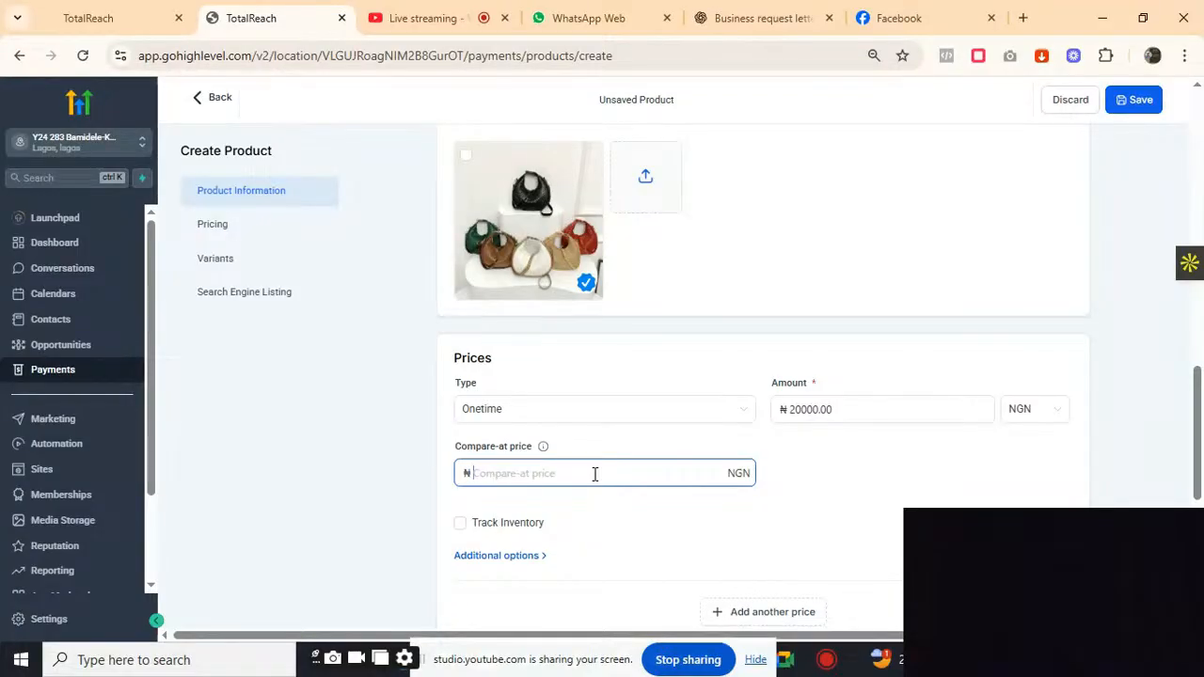
text(500000)
click(664, 533)
click(664, 533)
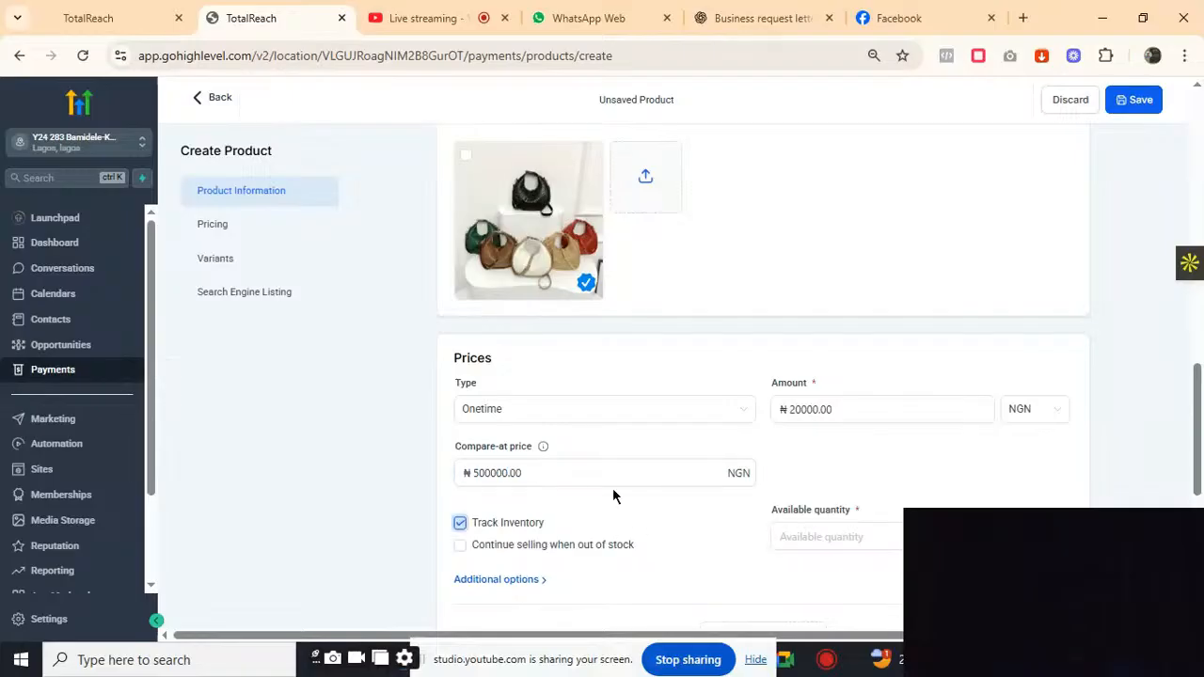
click(815, 410)
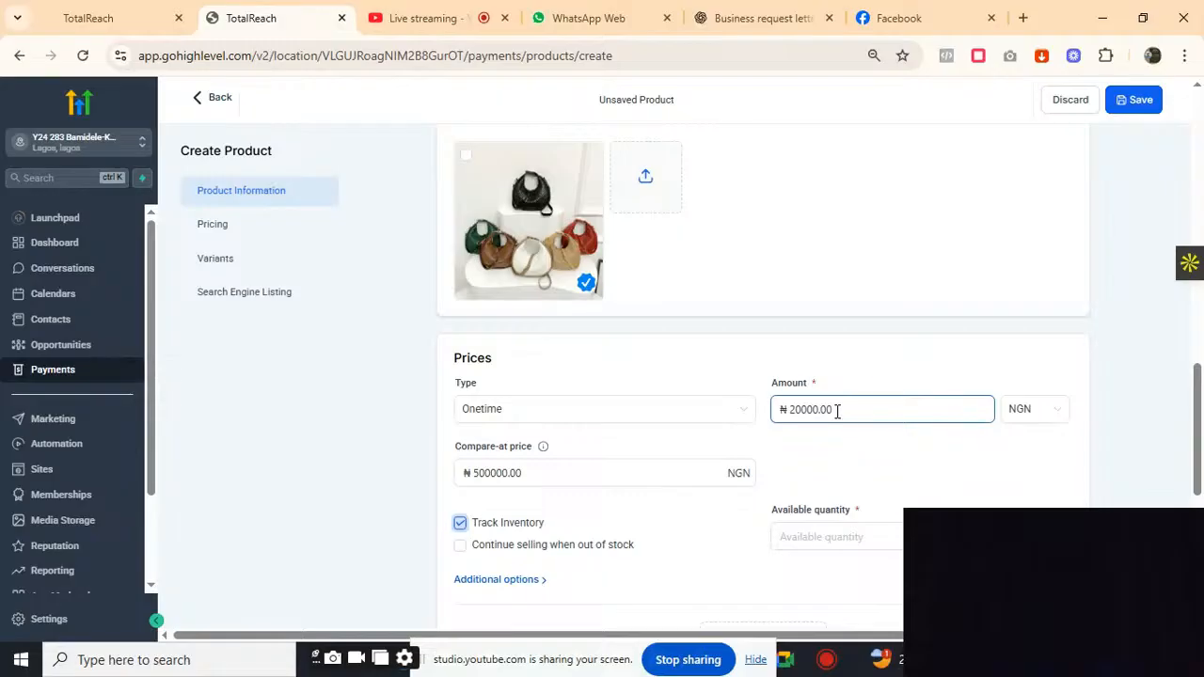
click(559, 466)
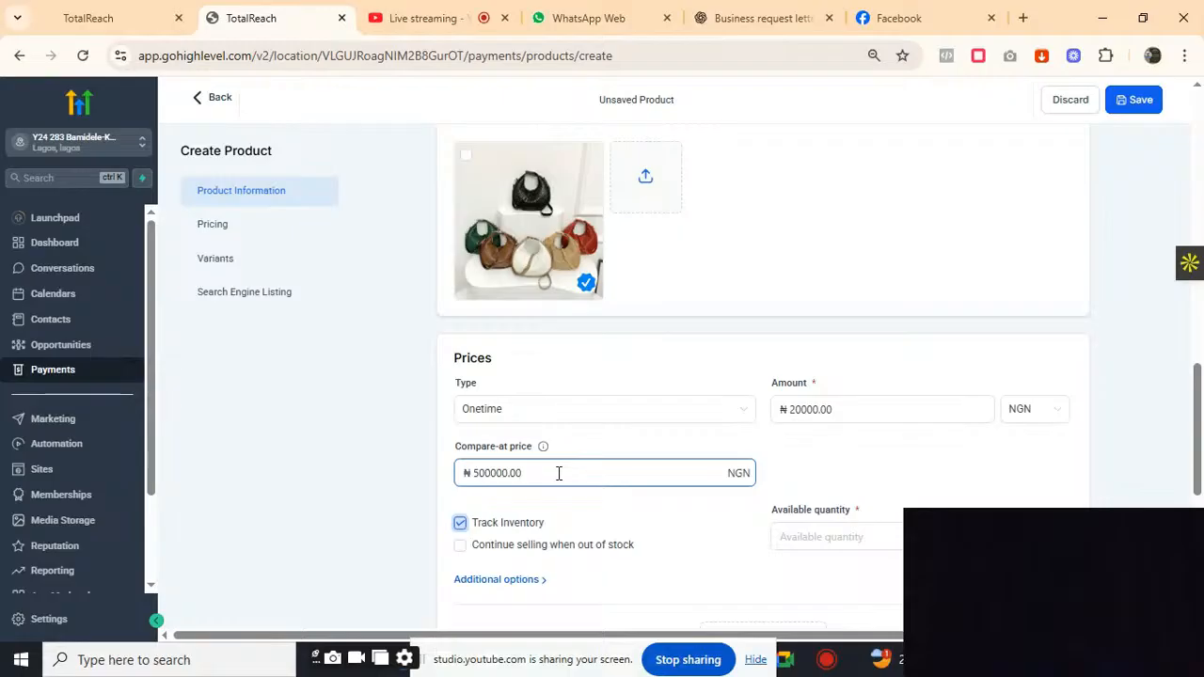
click(719, 453)
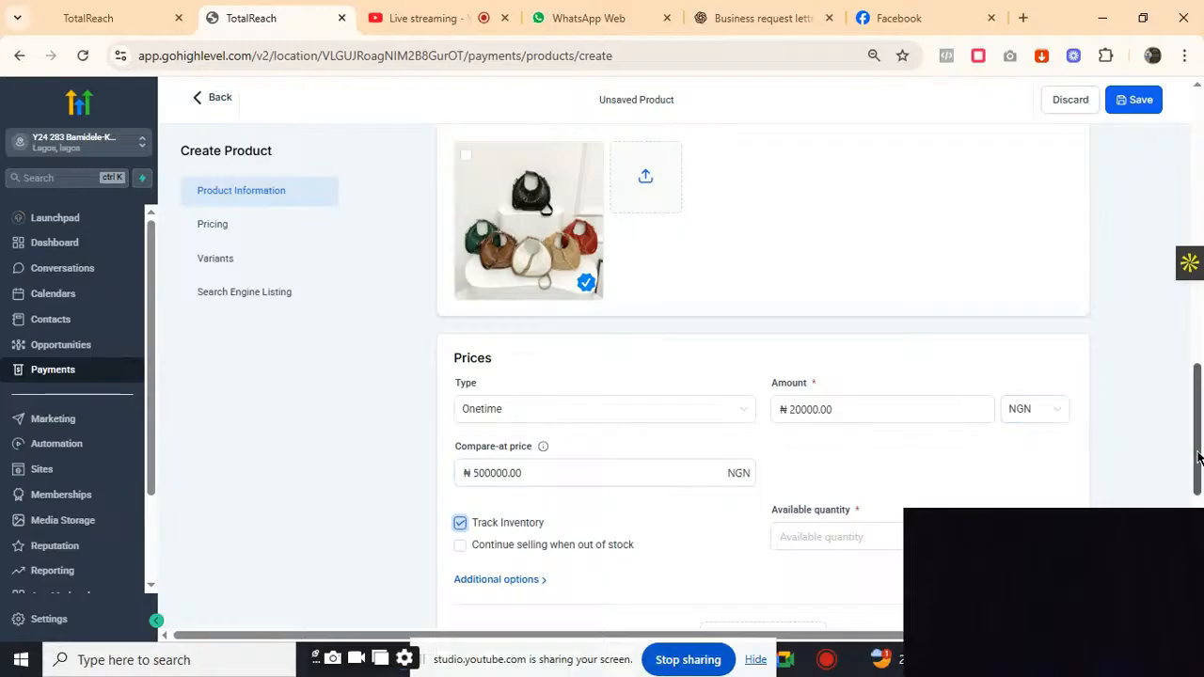
Step: Set the Bag's available quantity to 10 and save the new product
drag(1199, 456, 1199, 505)
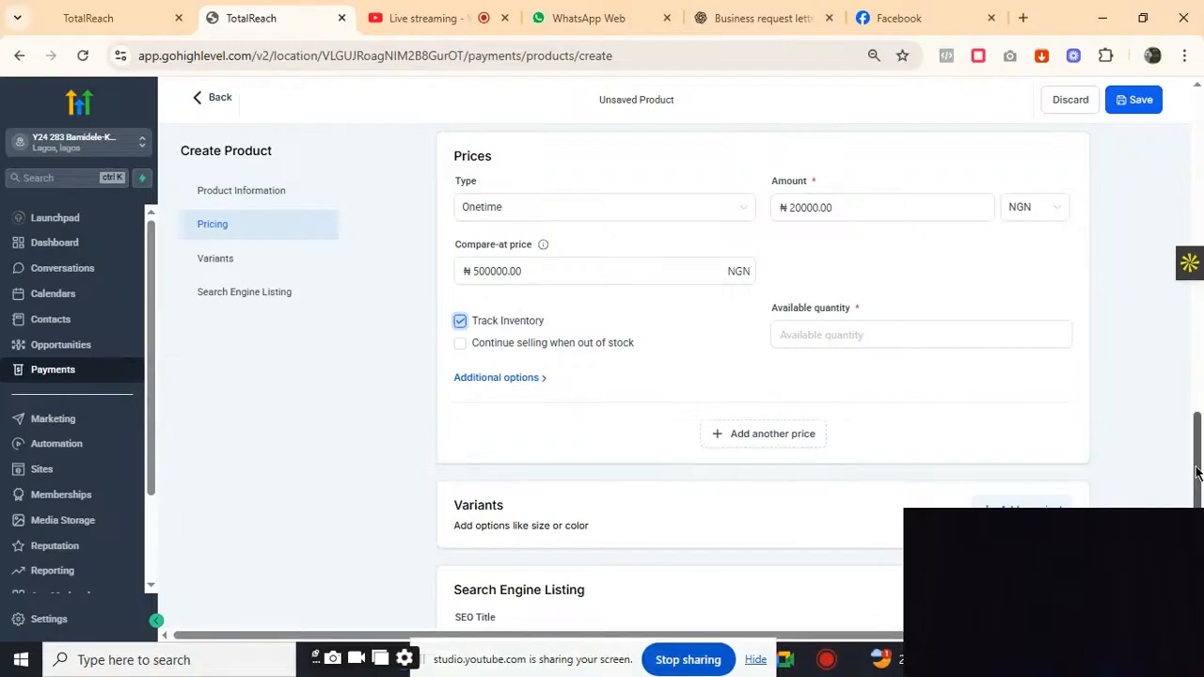
drag(1199, 466, 1199, 533)
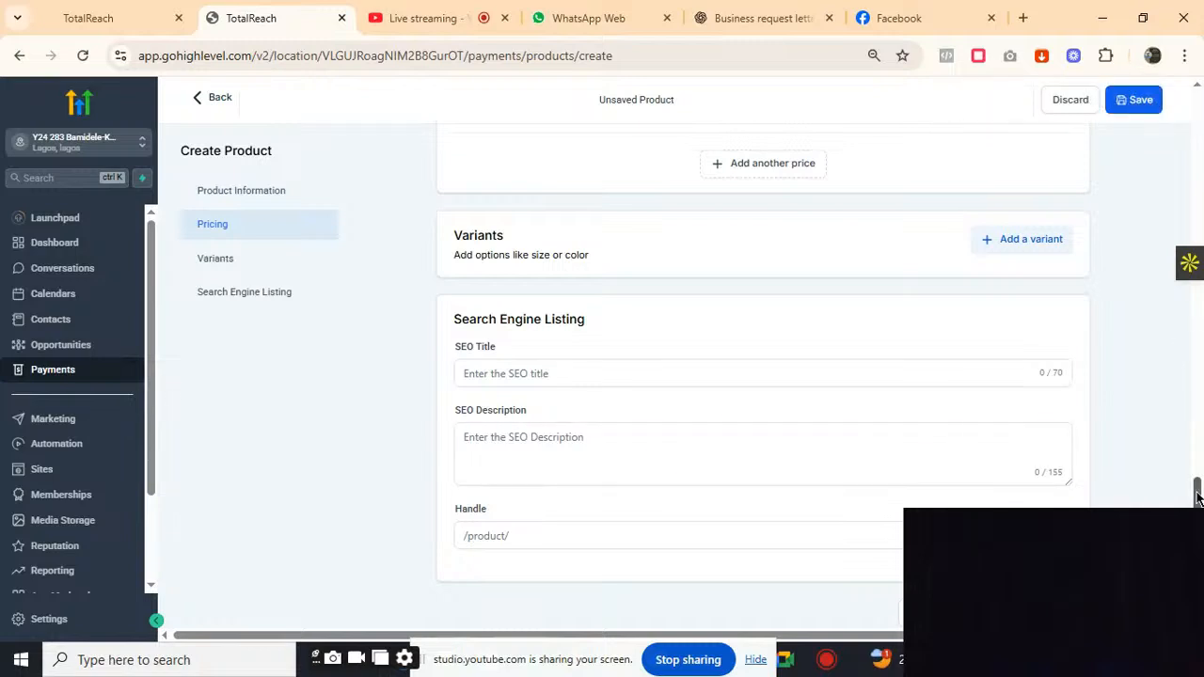
drag(1198, 499, 1195, 425)
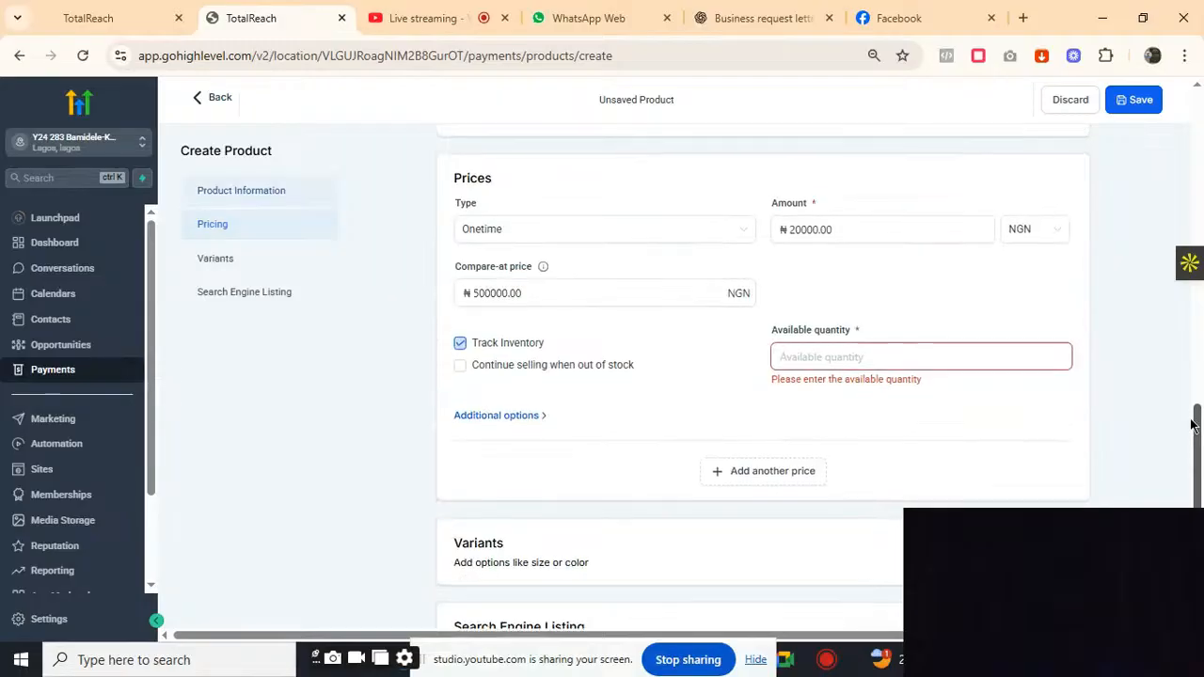
click(845, 352)
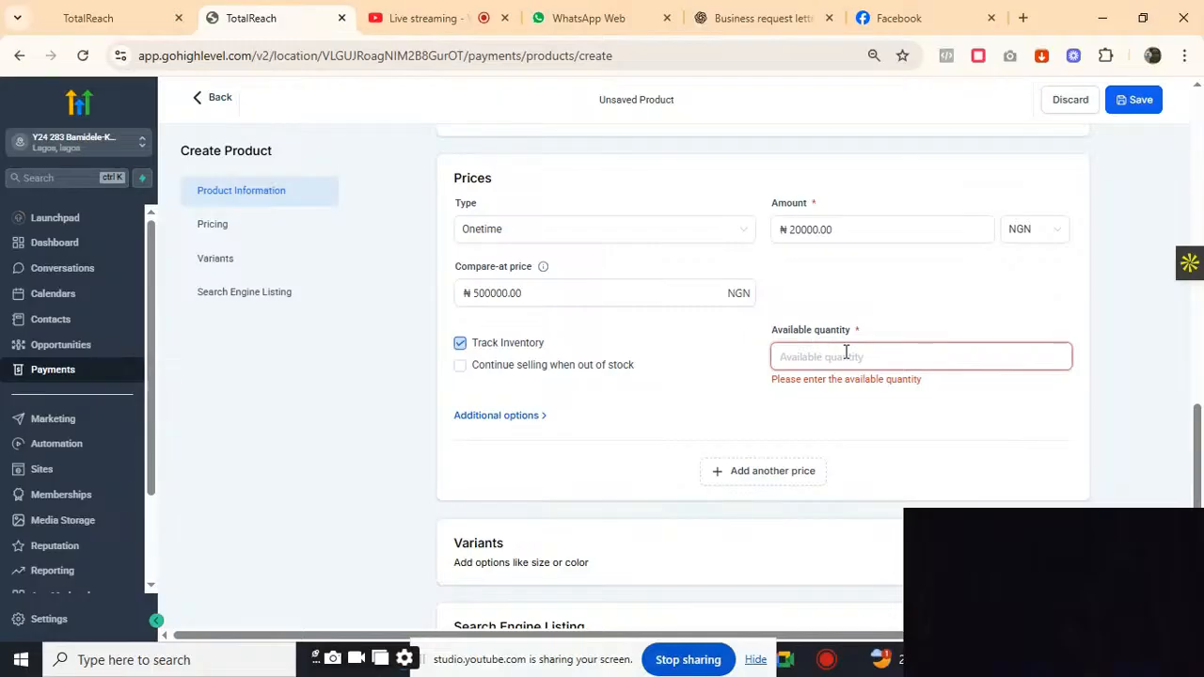
text(10)
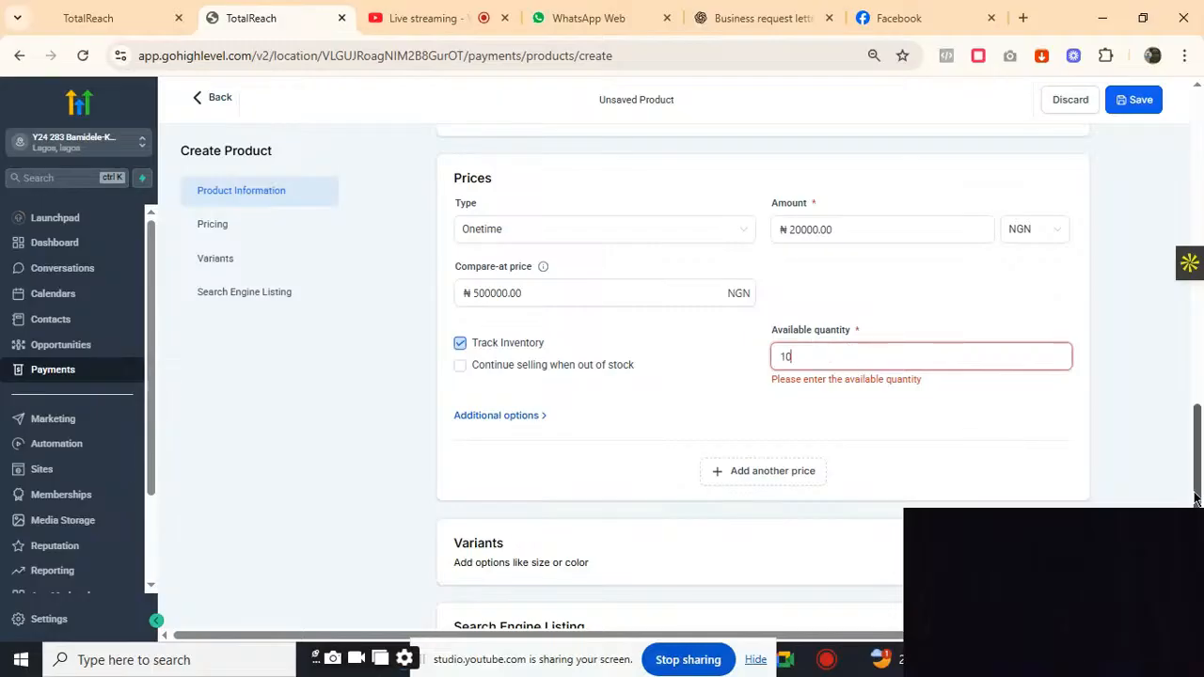
drag(1199, 501, 1198, 578)
click(1053, 599)
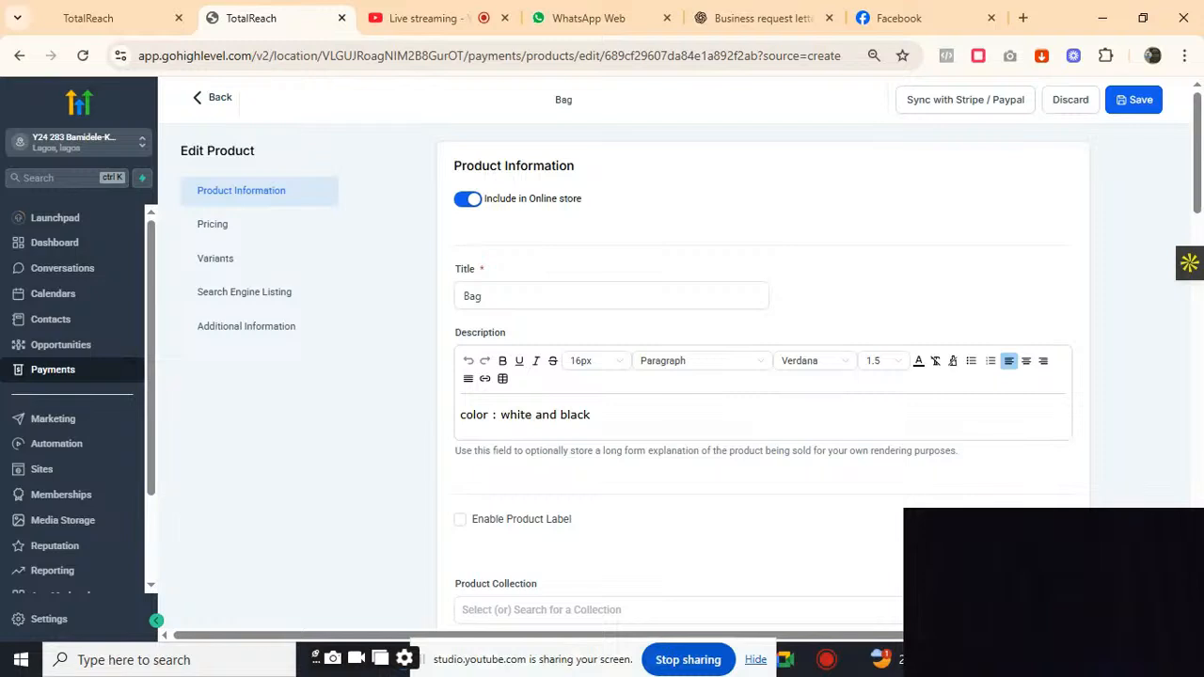
Step: Look through the saved Bag product's details, save it again and return to the products list
scroll(762, 376, down, 2)
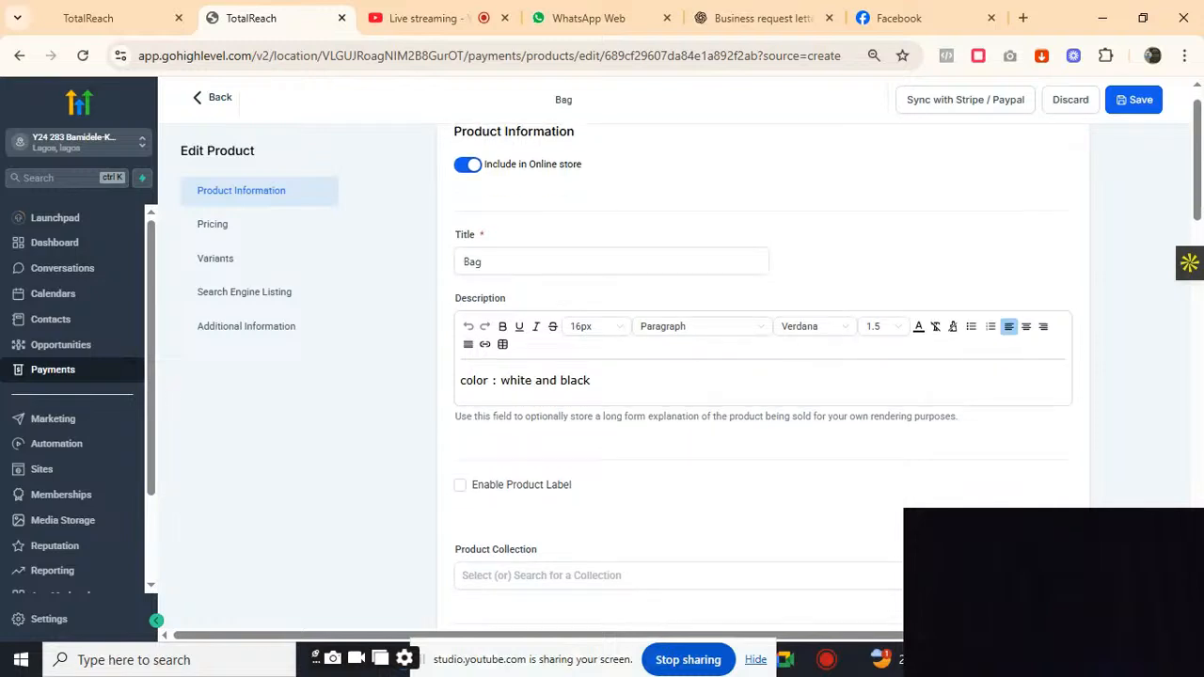
scroll(762, 376, down, 10)
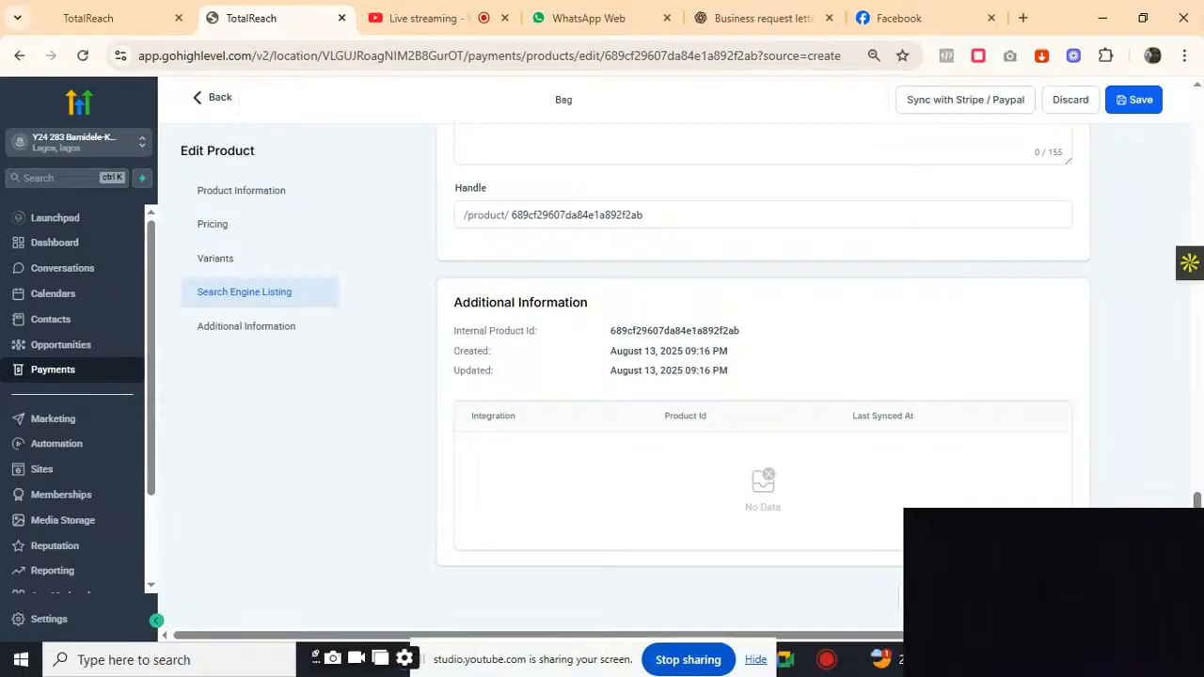
click(1134, 99)
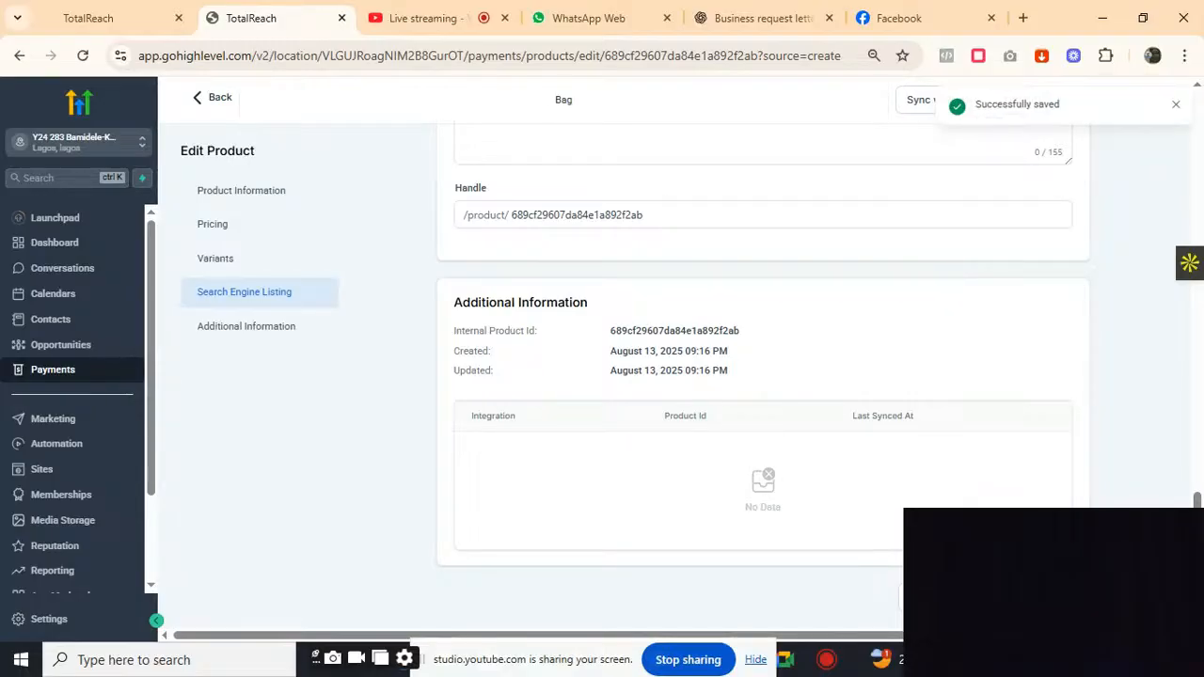
click(201, 100)
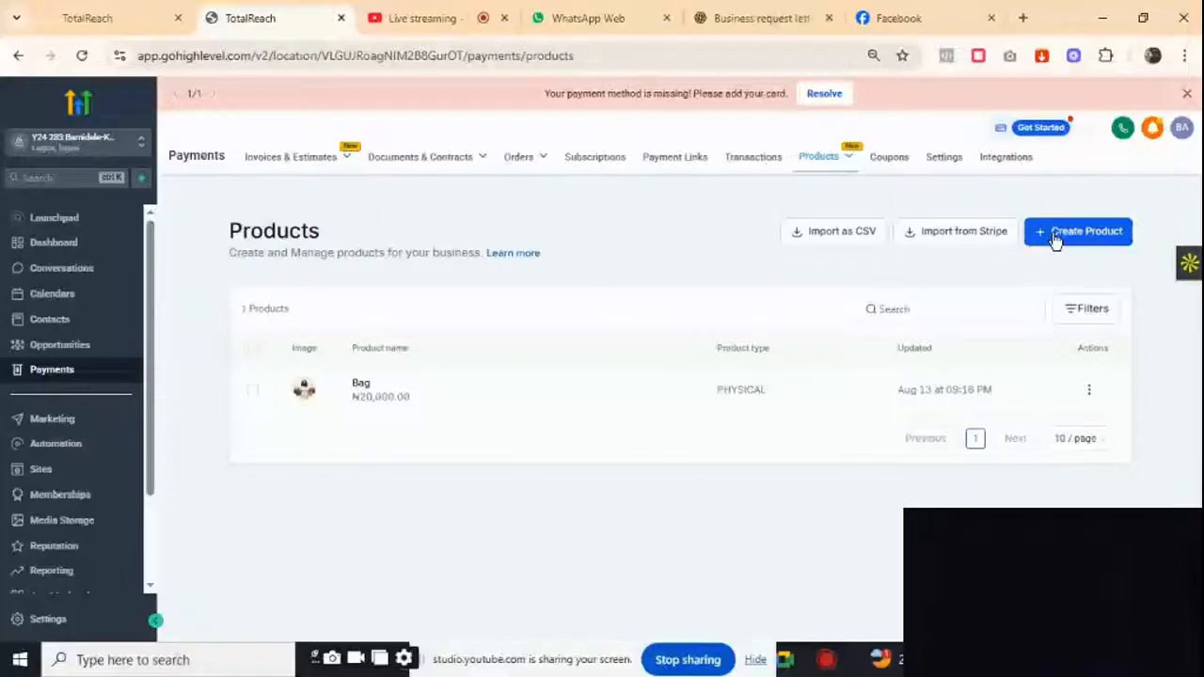
Step: Start another new product and title it Shoe
click(1056, 241)
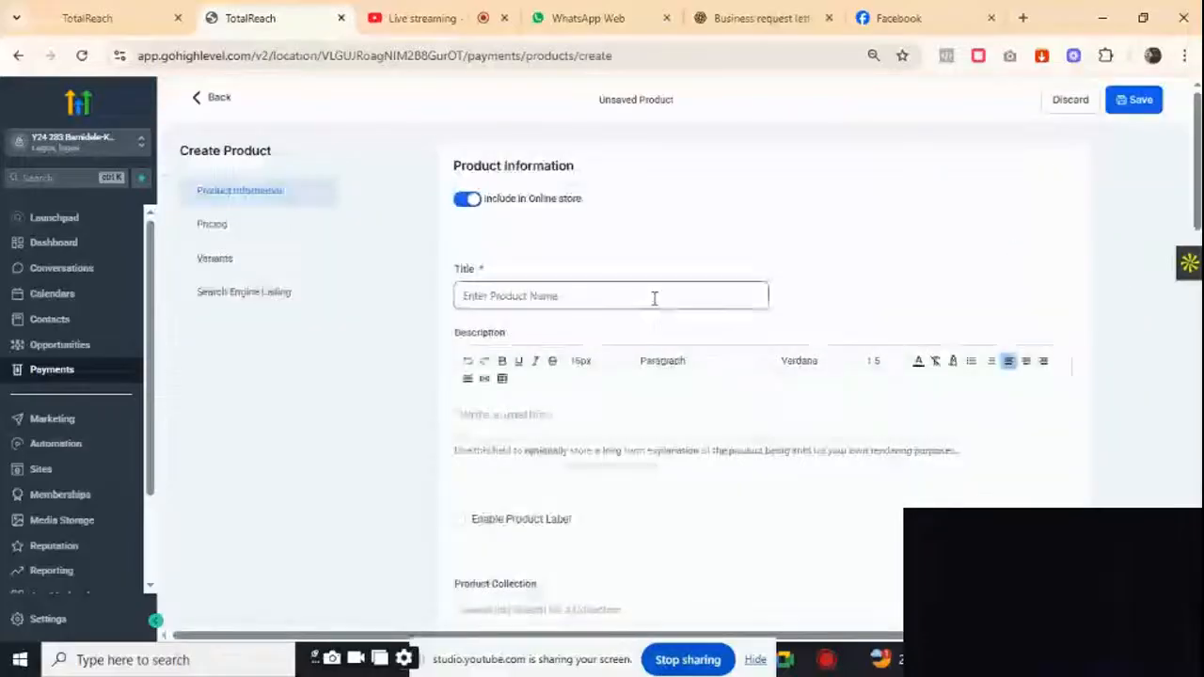
text(S)
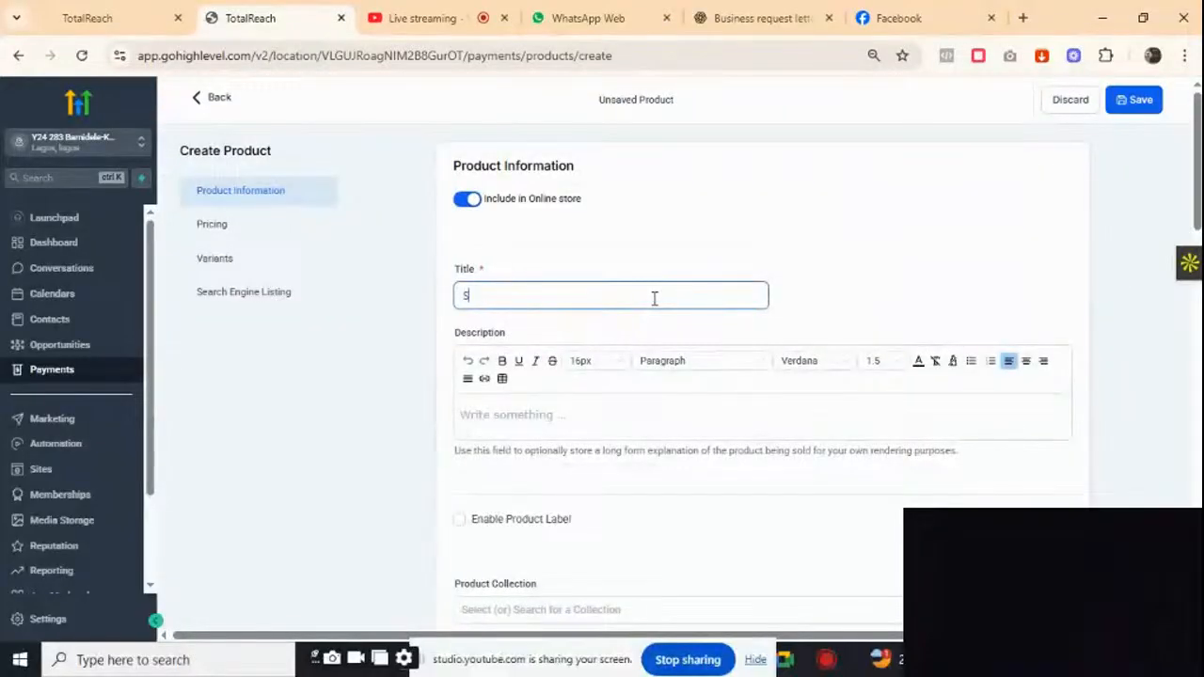
text(hoe)
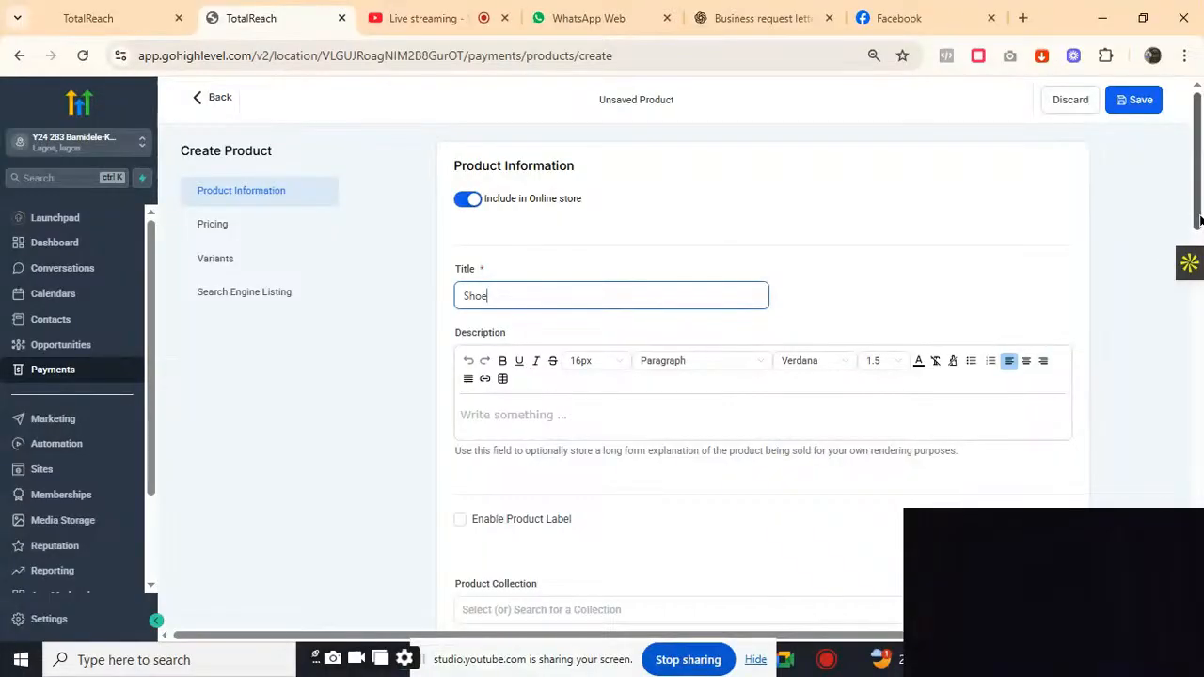
Step: Add the photo of the stacked black shoes from the media storage to the Shoe's product media
drag(1199, 229, 1199, 441)
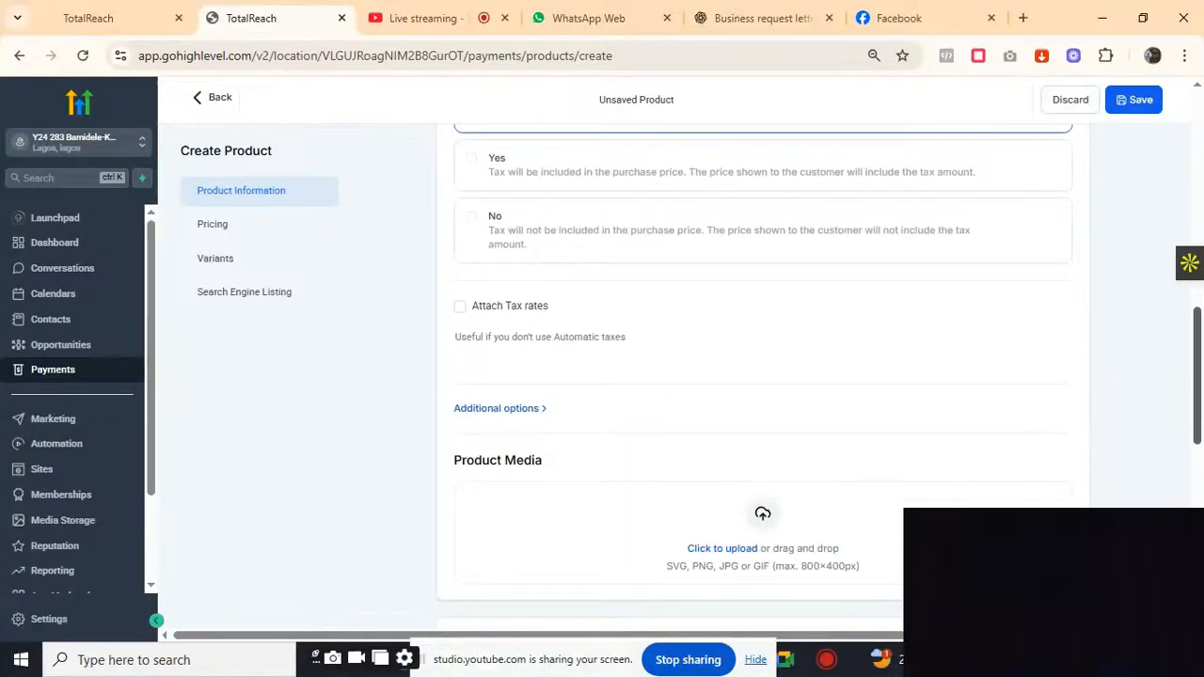
scroll(792, 574, down, 1)
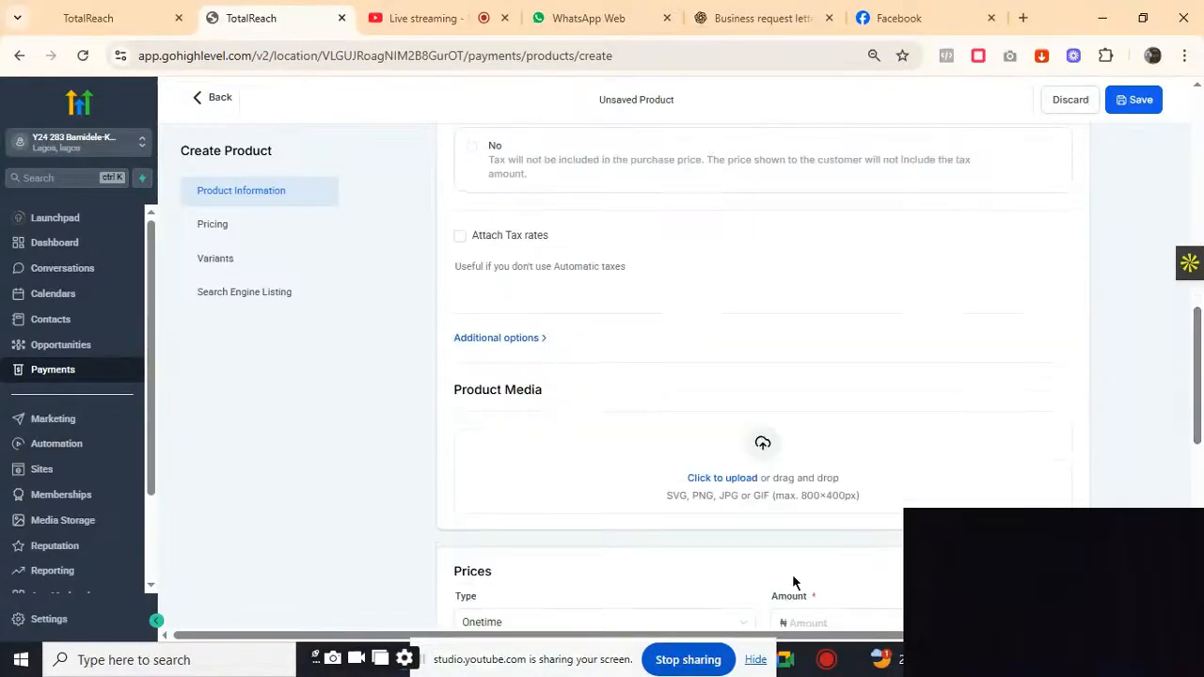
click(742, 453)
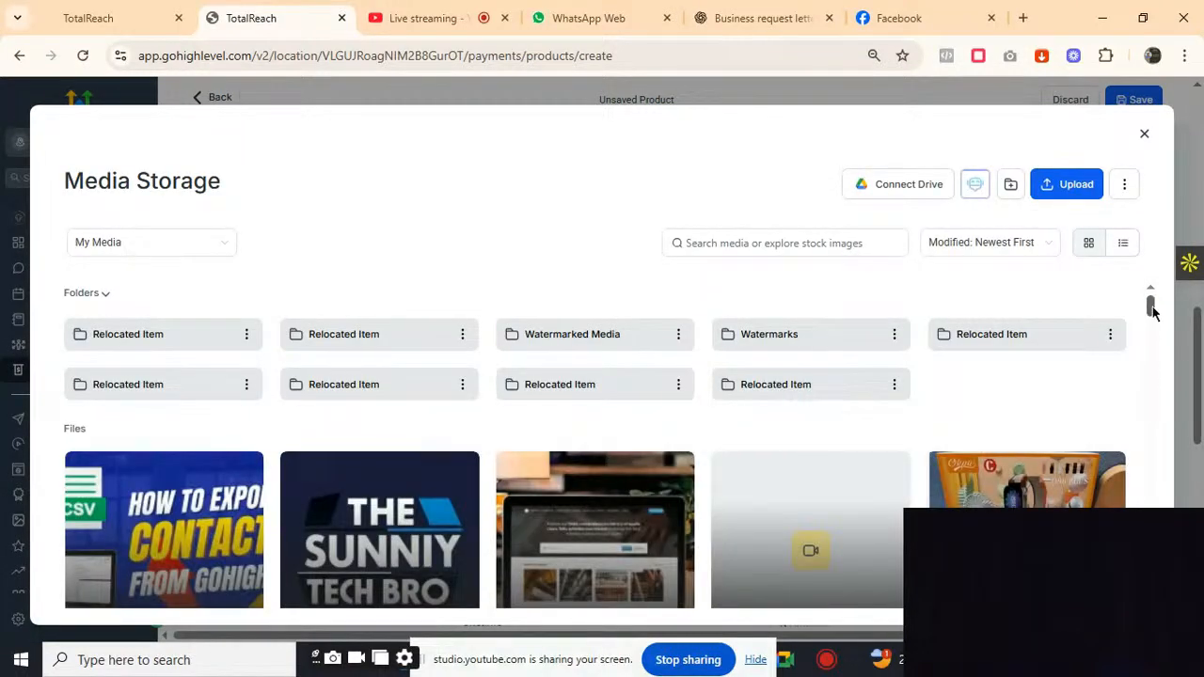
mouse_move(1151, 310)
mouse_down()
mouse_move(1153, 349)
mouse_move(1150, 320)
mouse_up()
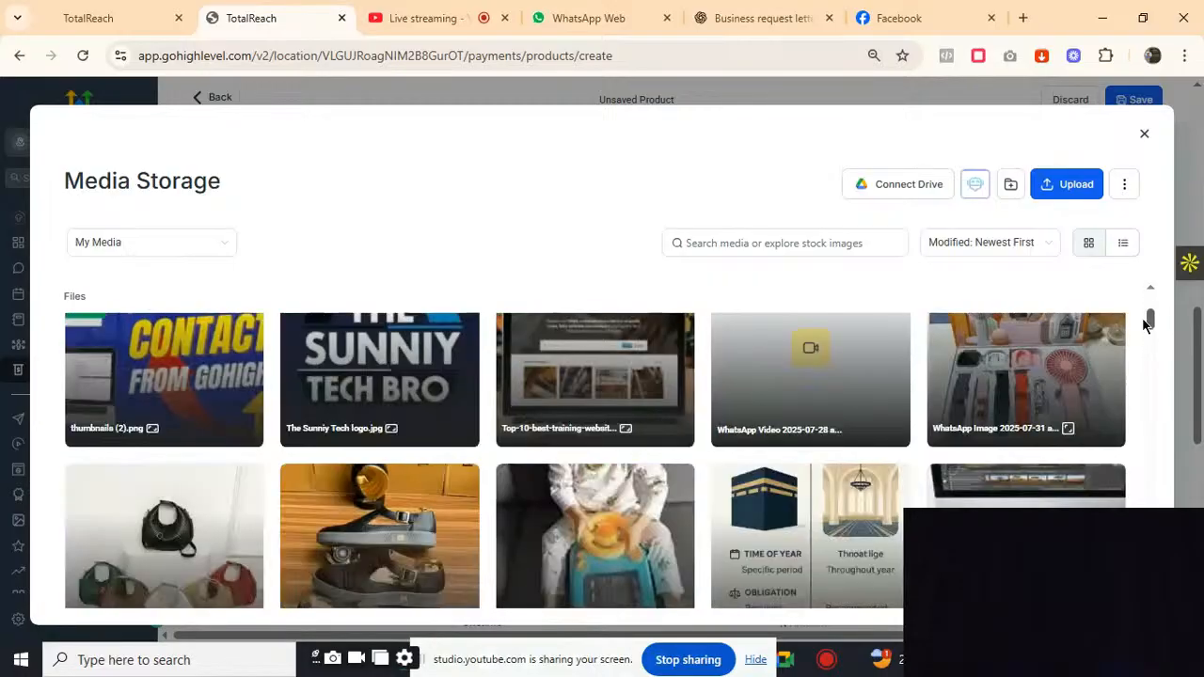
click(401, 536)
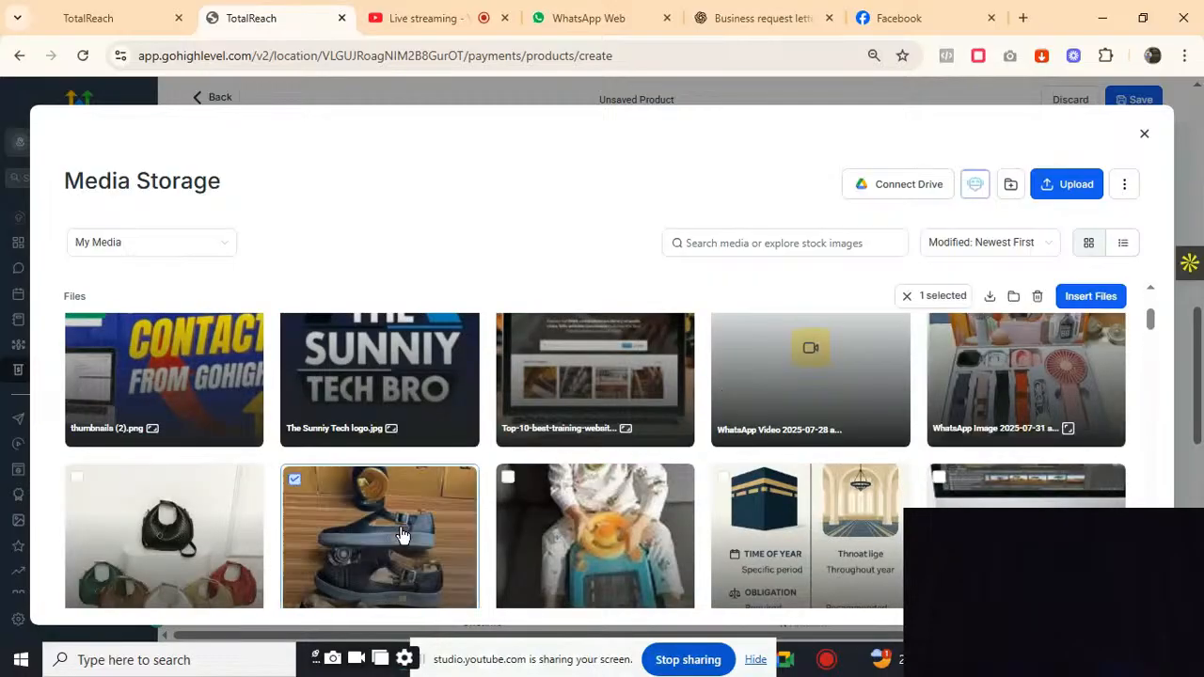
click(1088, 297)
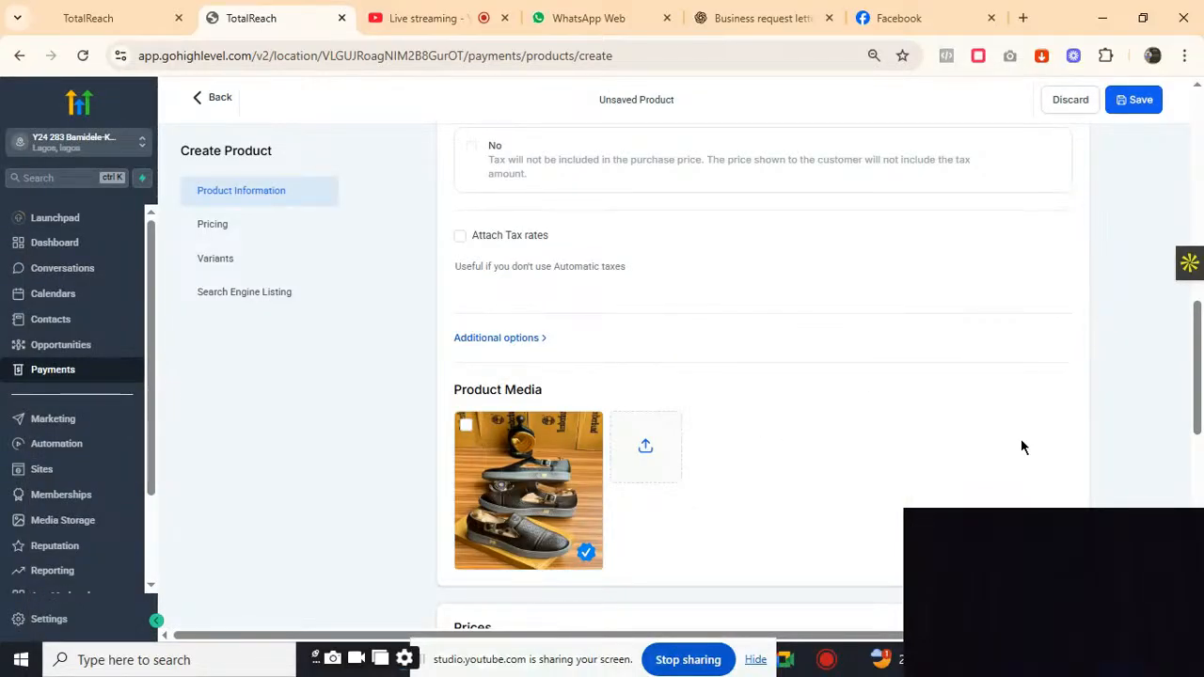
Step: Set the Shoe's one-time price to 15000 NGN with a compare-at price of 30000 NGN, and save the product
drag(1196, 405, 1200, 459)
click(957, 468)
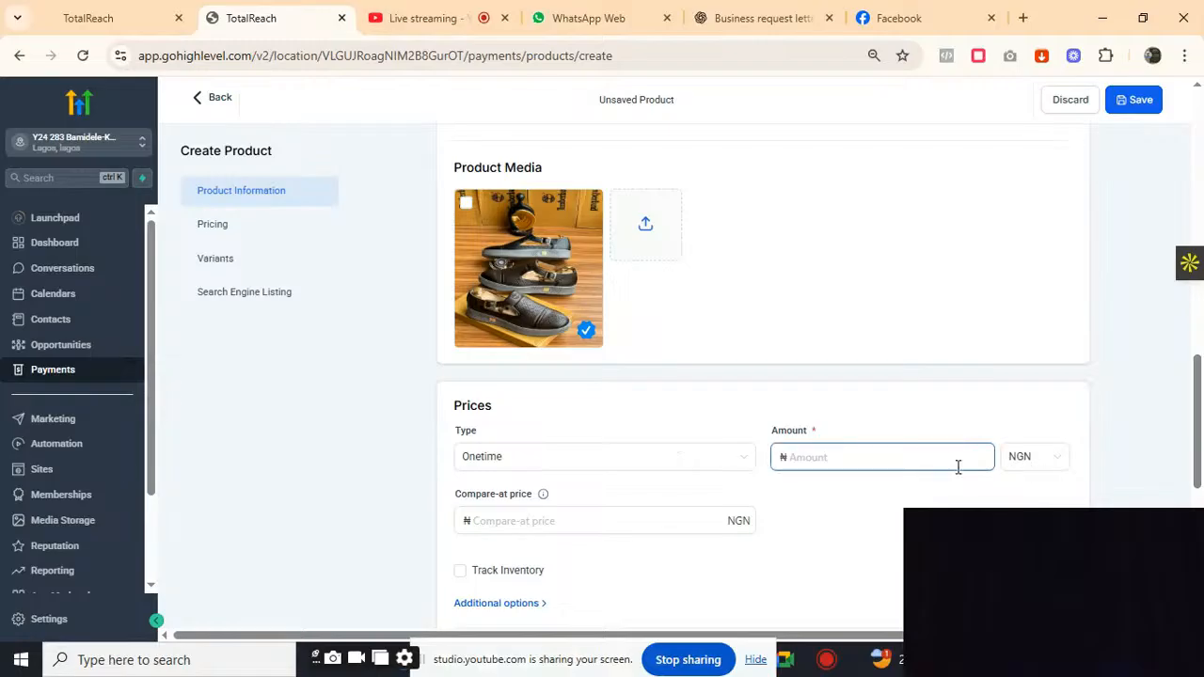
text(15000)
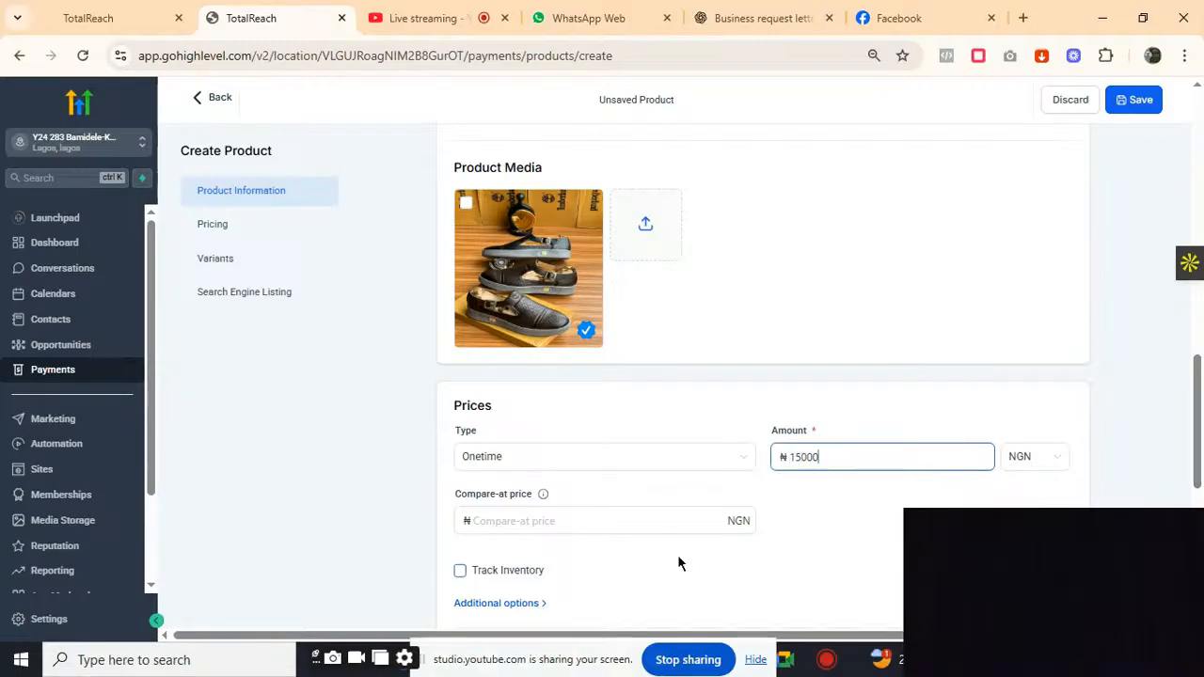
click(659, 520)
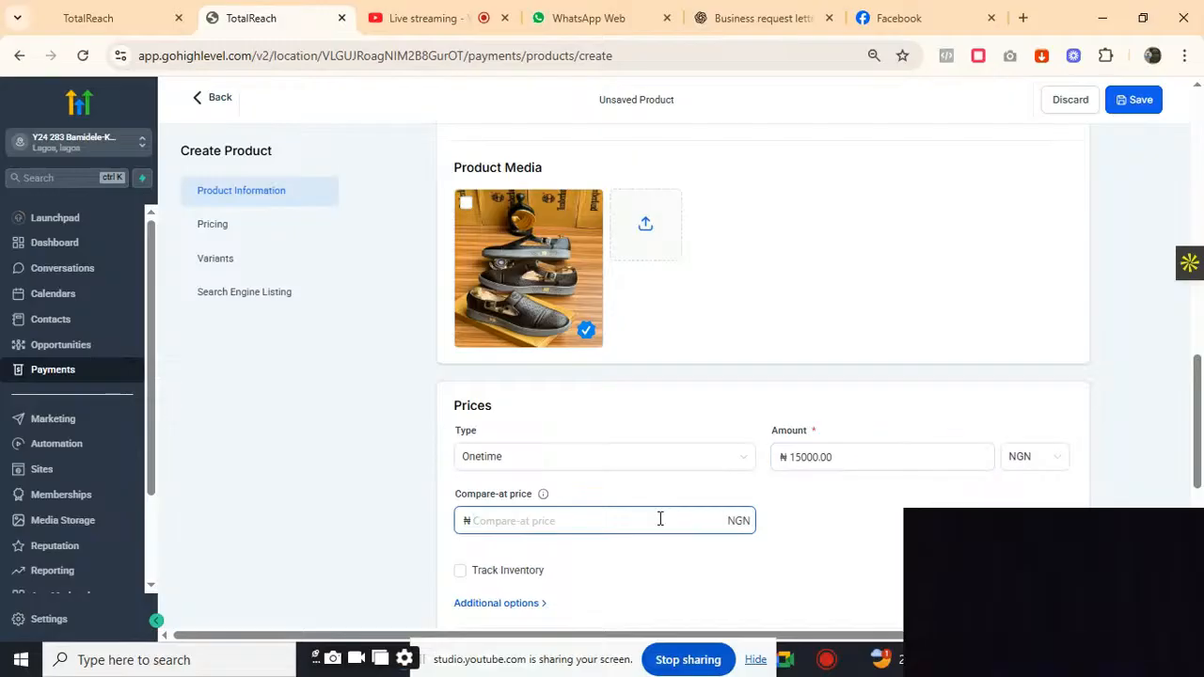
text(30000)
click(829, 571)
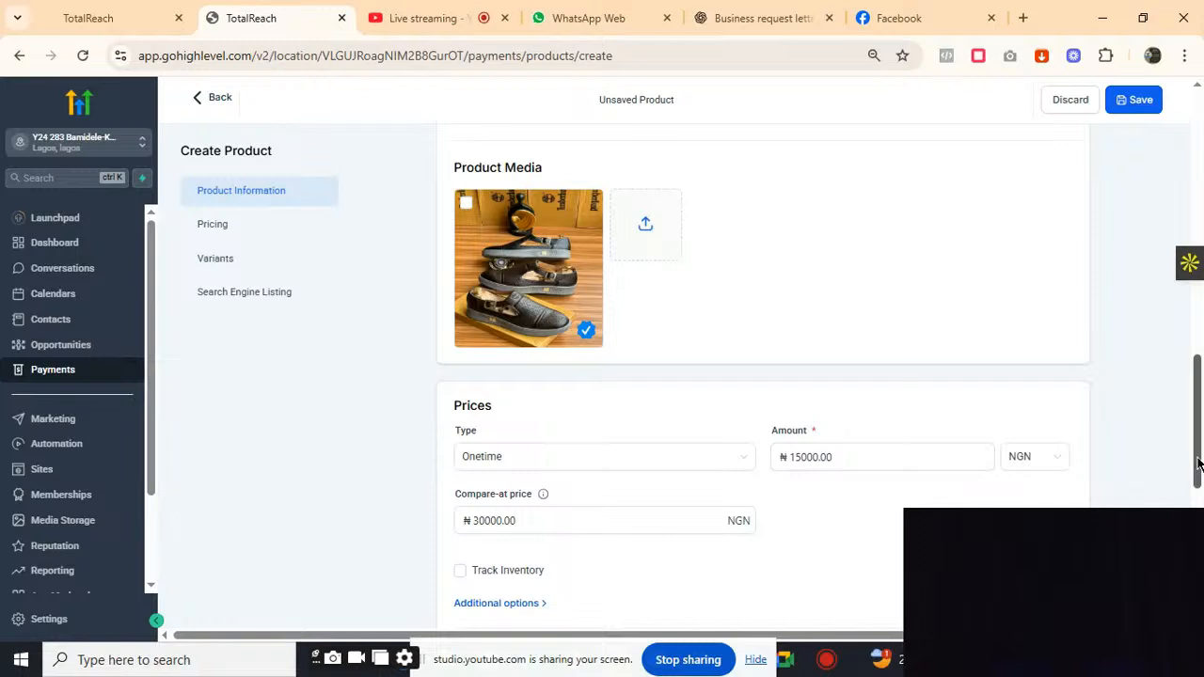
drag(1198, 462, 1200, 603)
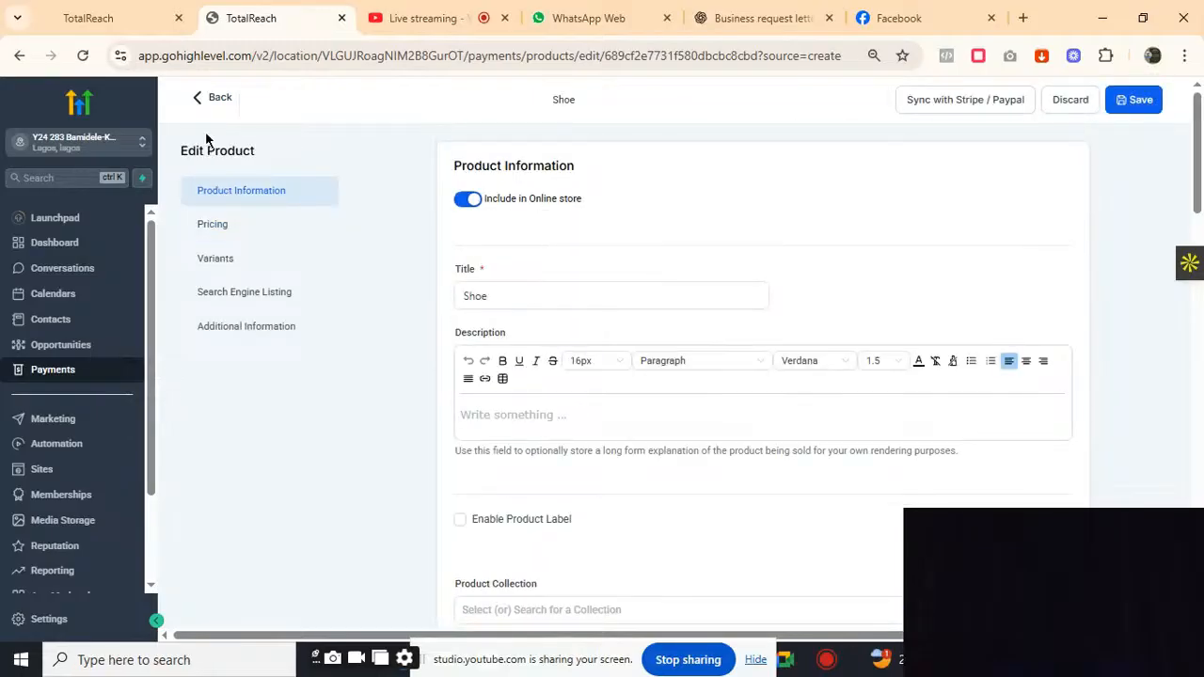
Step: Return to the products list, start another new product and title it Wrist watch
click(214, 99)
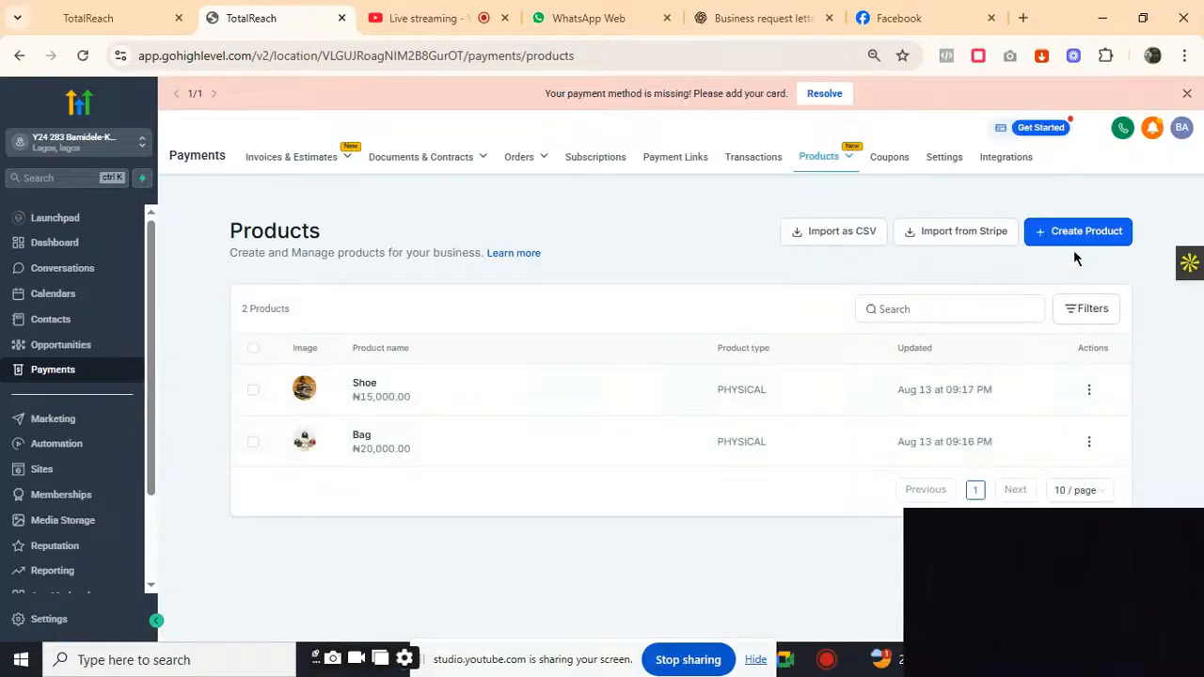
click(1074, 241)
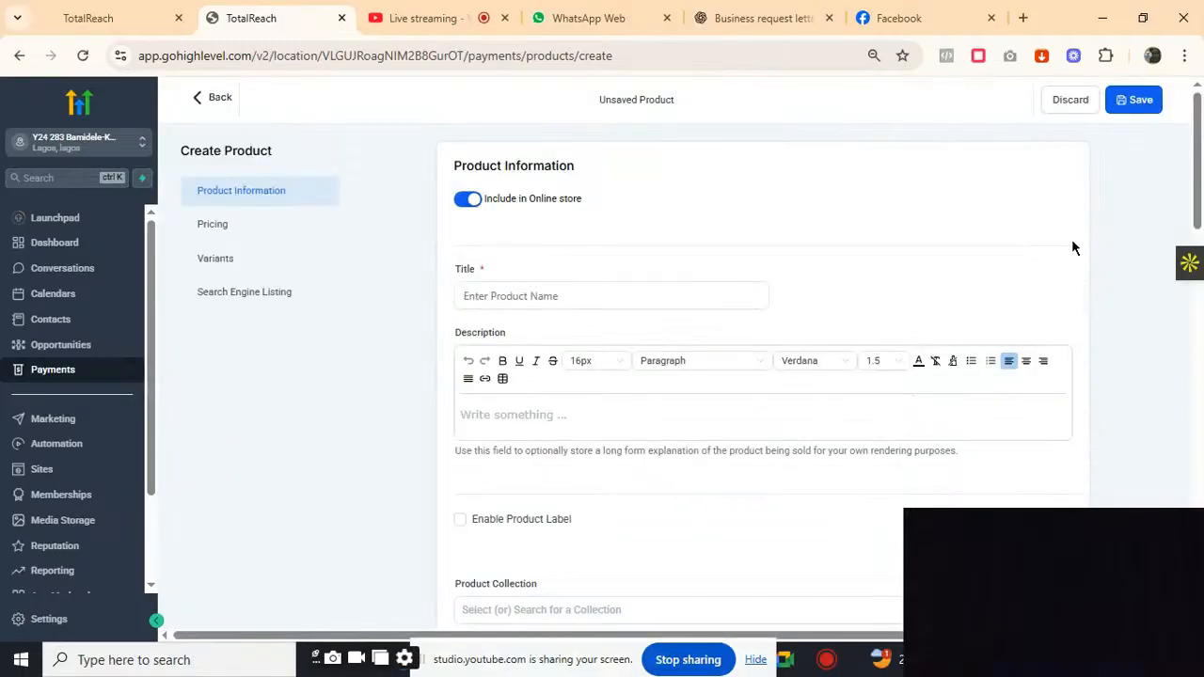
click(513, 298)
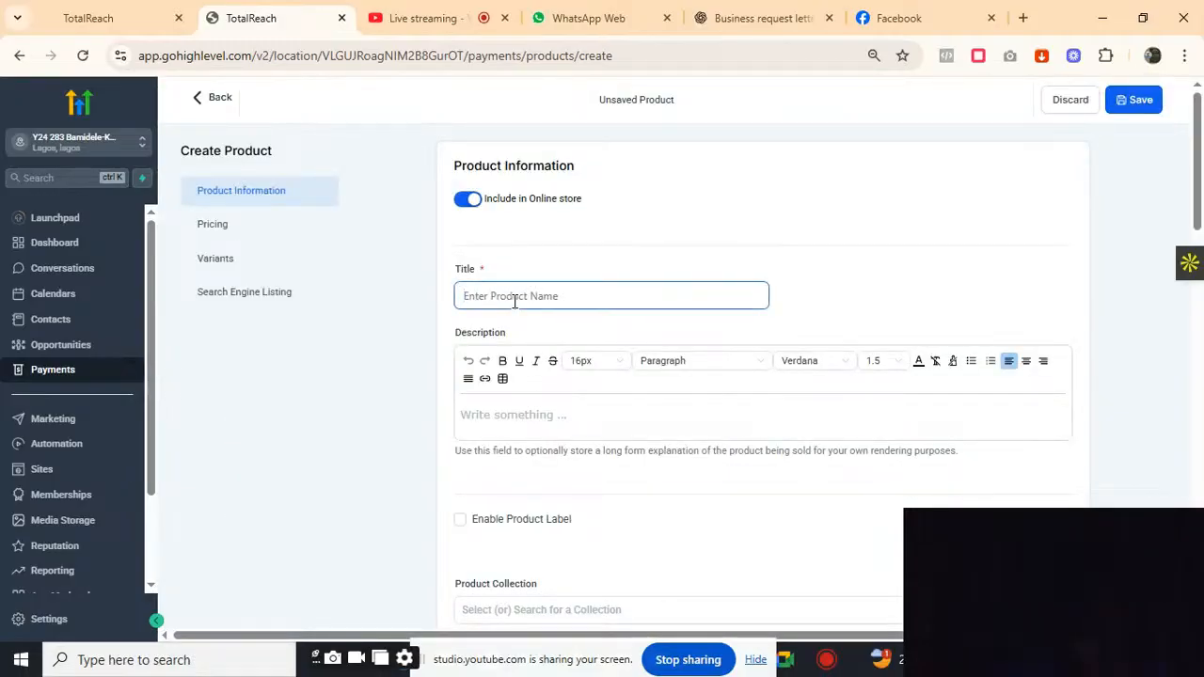
text(Wrst)
key(BackSpace)
text(ist watch)
Step: Add the boxed smartwatch set photo from the media storage to the Wrist watch's product media
scroll(1197, 195, down, 4)
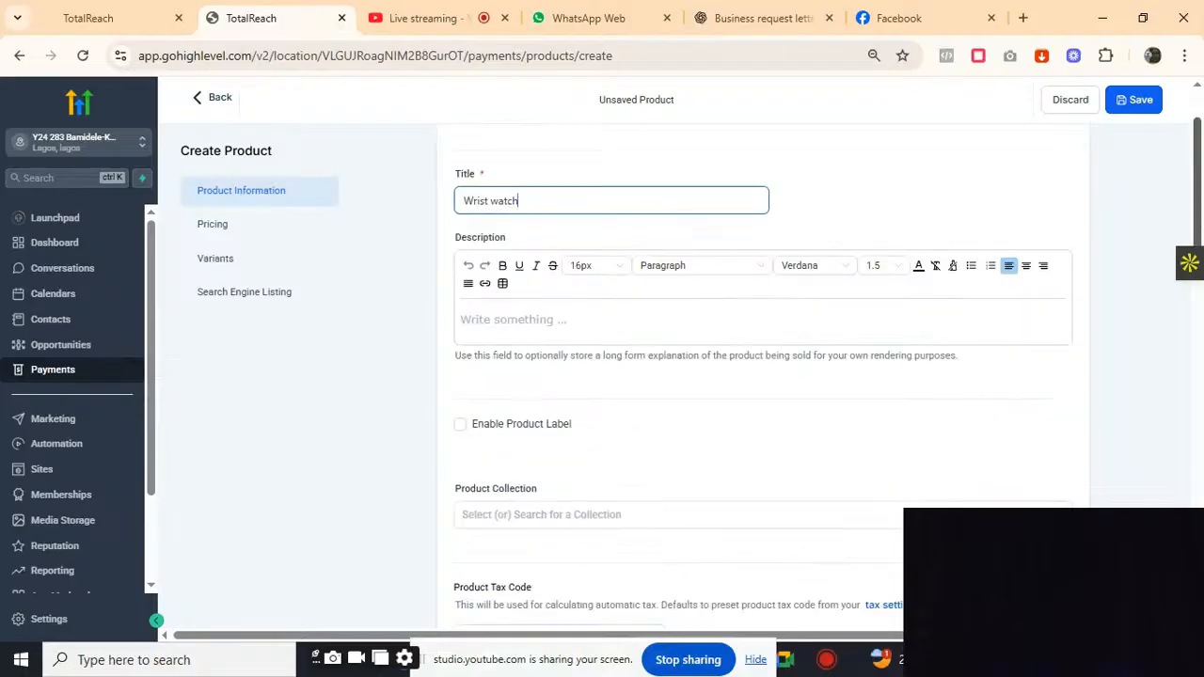
scroll(1197, 264, down, 5)
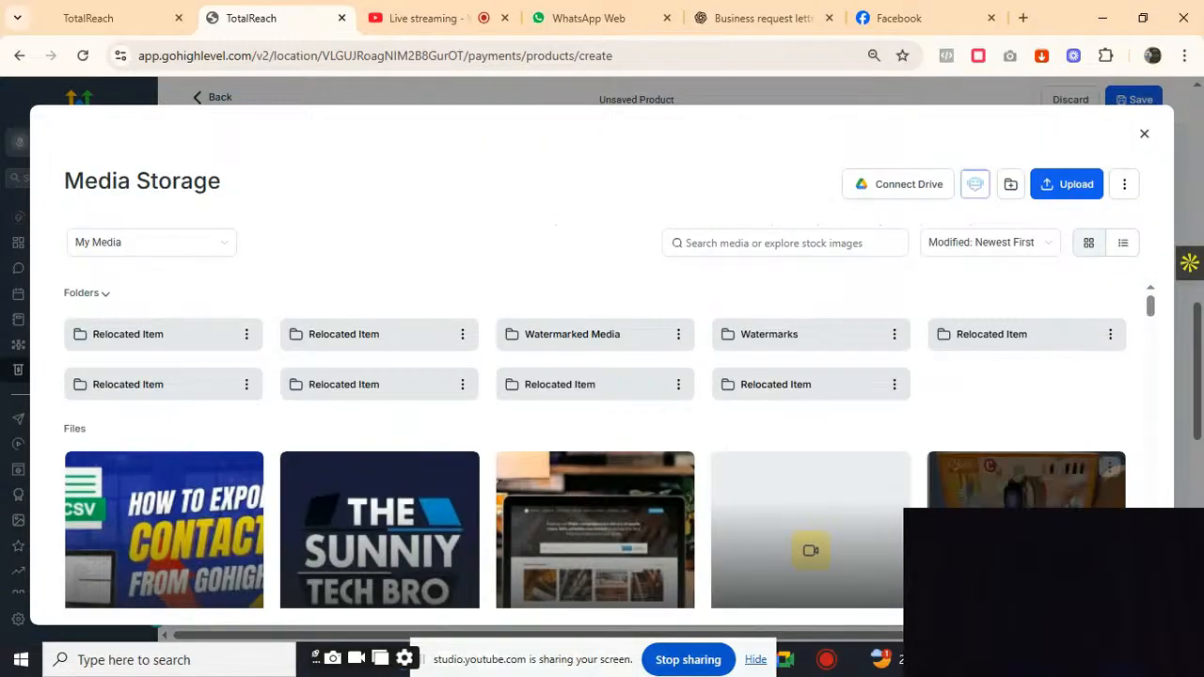
click(1026, 499)
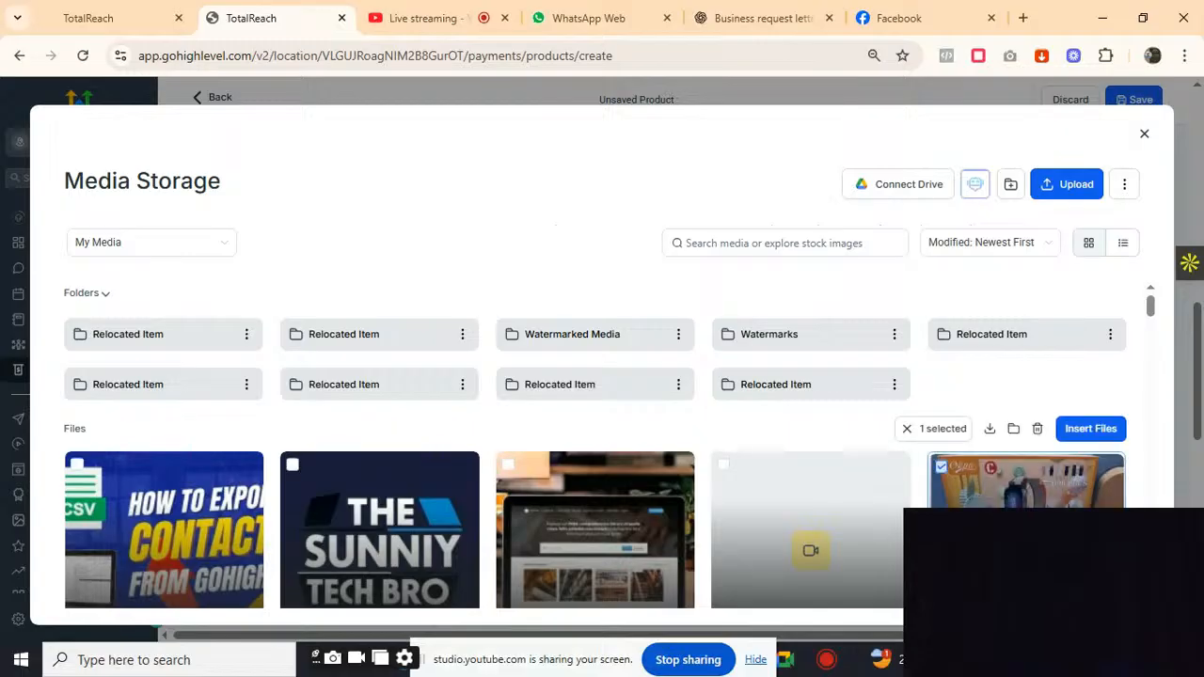
click(1090, 428)
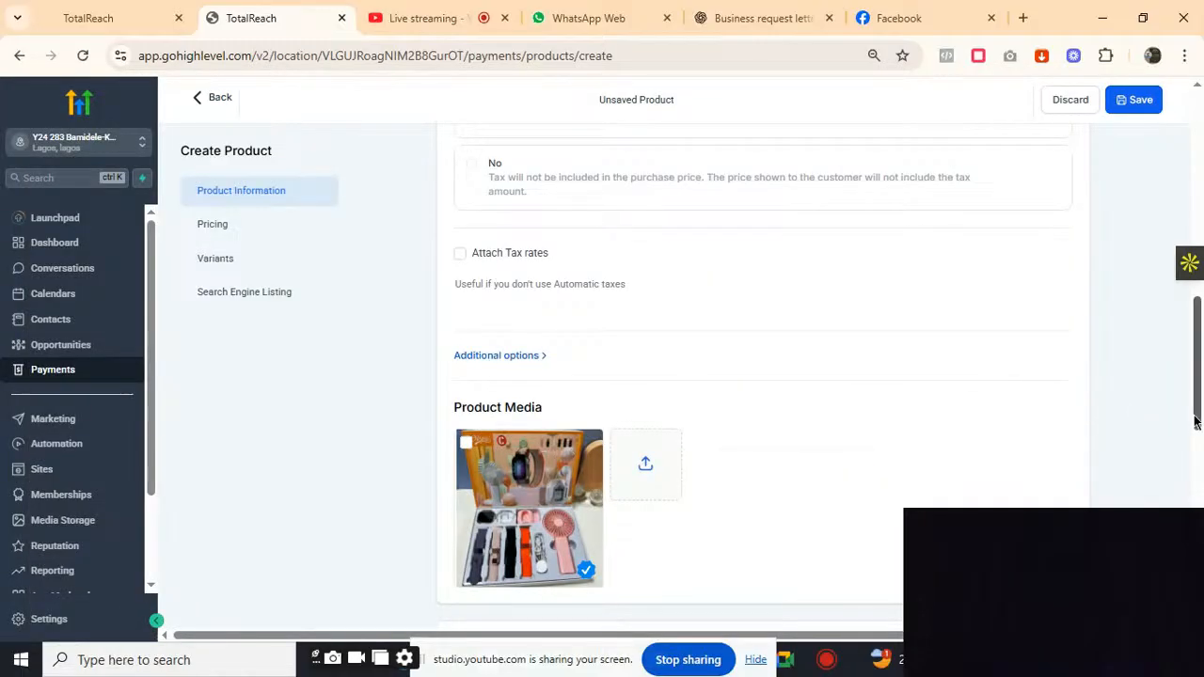
Step: Set the Wrist watch's one-time price to 30000 NGN with a compare-at price of 450000 NGN, and save the product
scroll(1195, 422, down, 3)
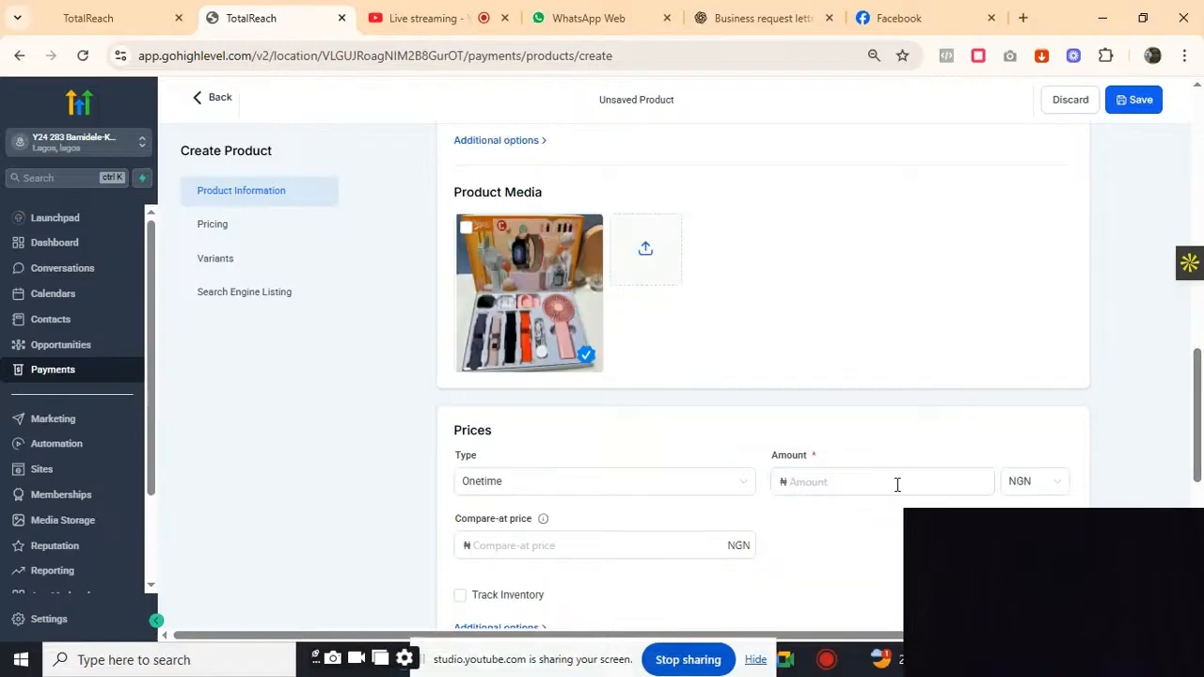
click(898, 484)
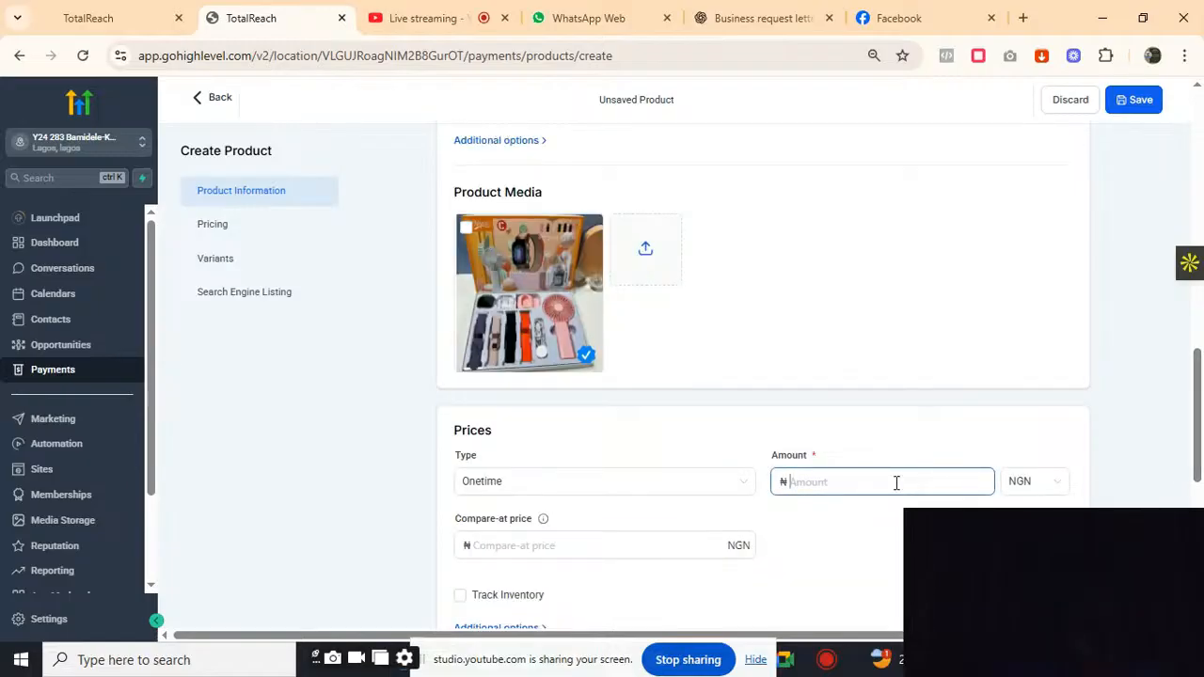
text(30000)
click(690, 542)
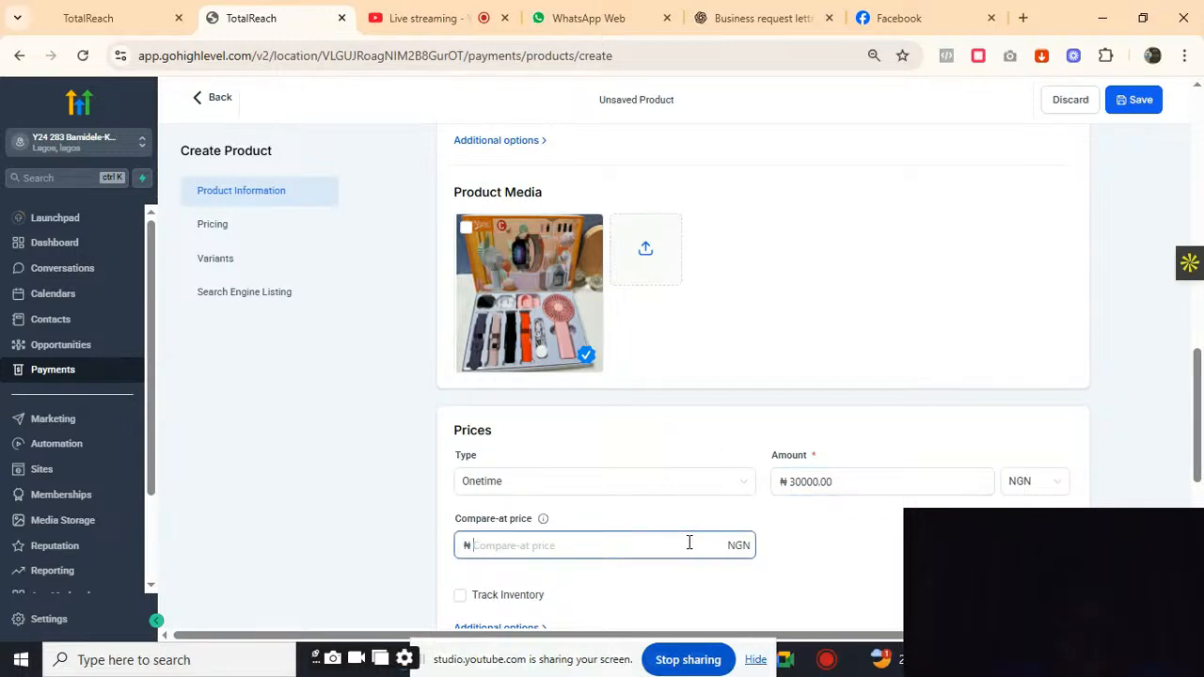
text(450000)
click(890, 542)
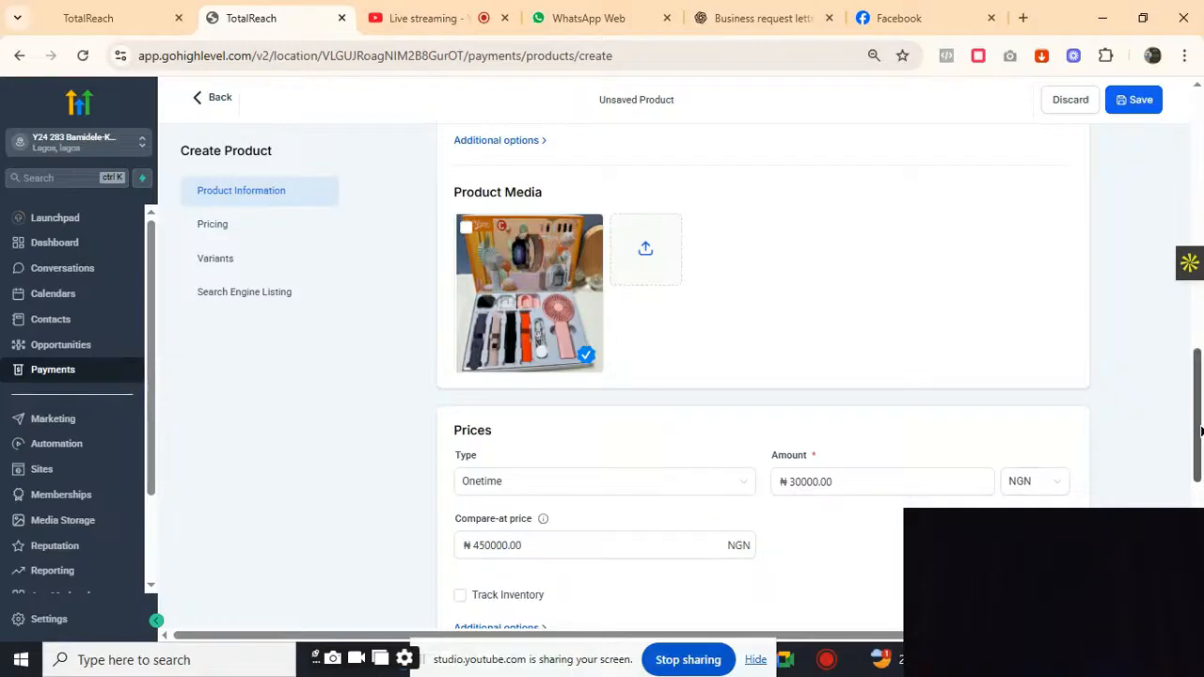
drag(1200, 430, 1201, 563)
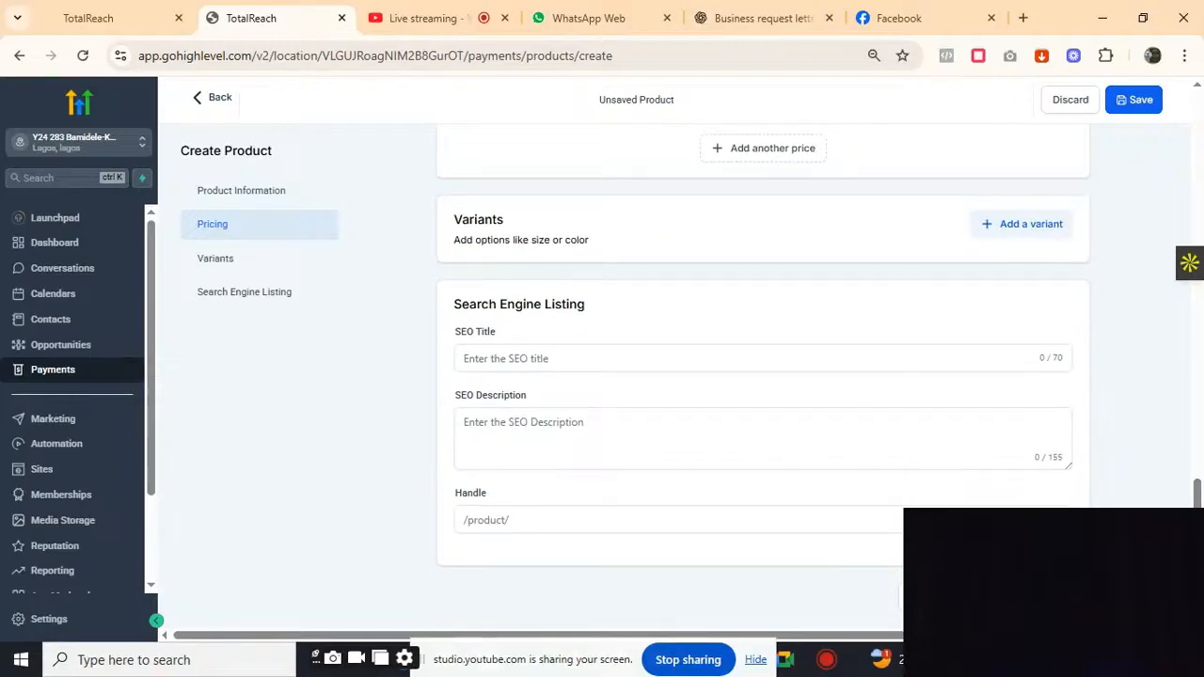
click(1039, 595)
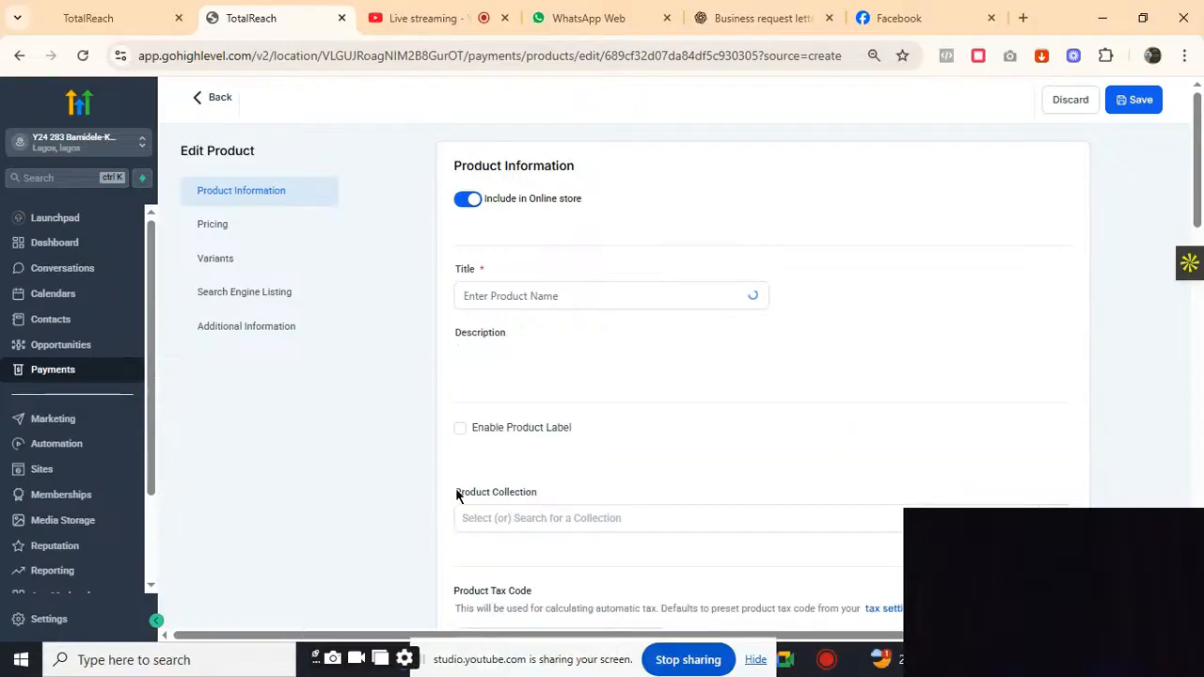
Step: Return to the products list, start another new product and title it Bag
click(215, 97)
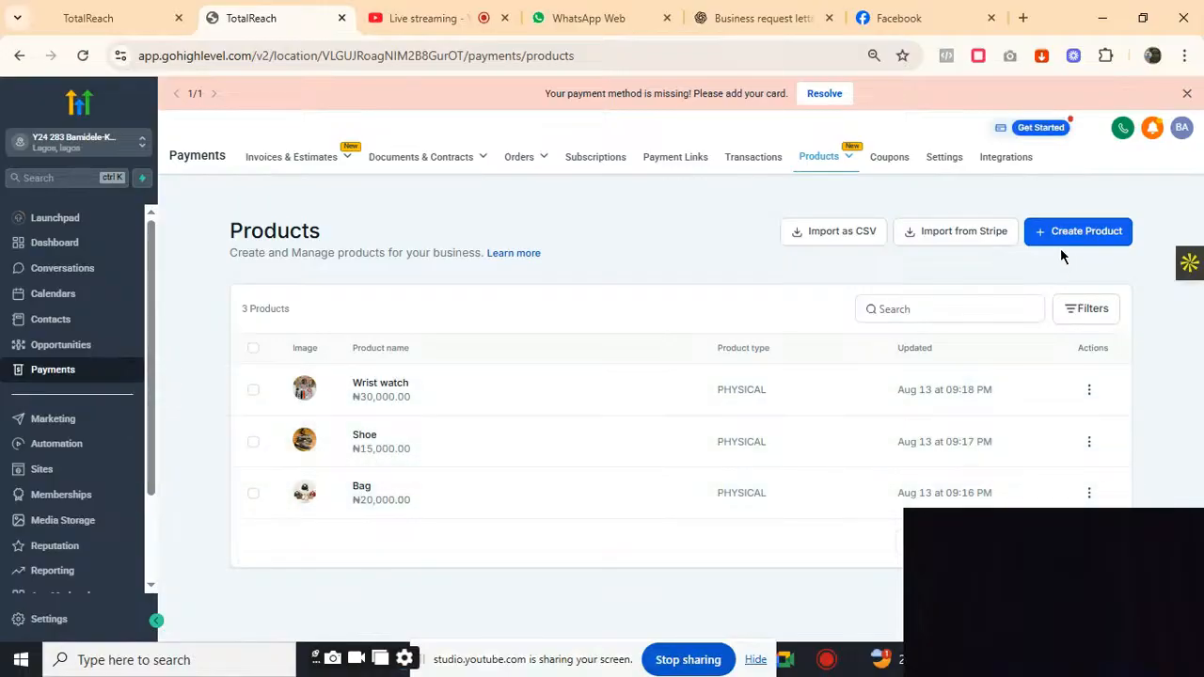
click(1072, 238)
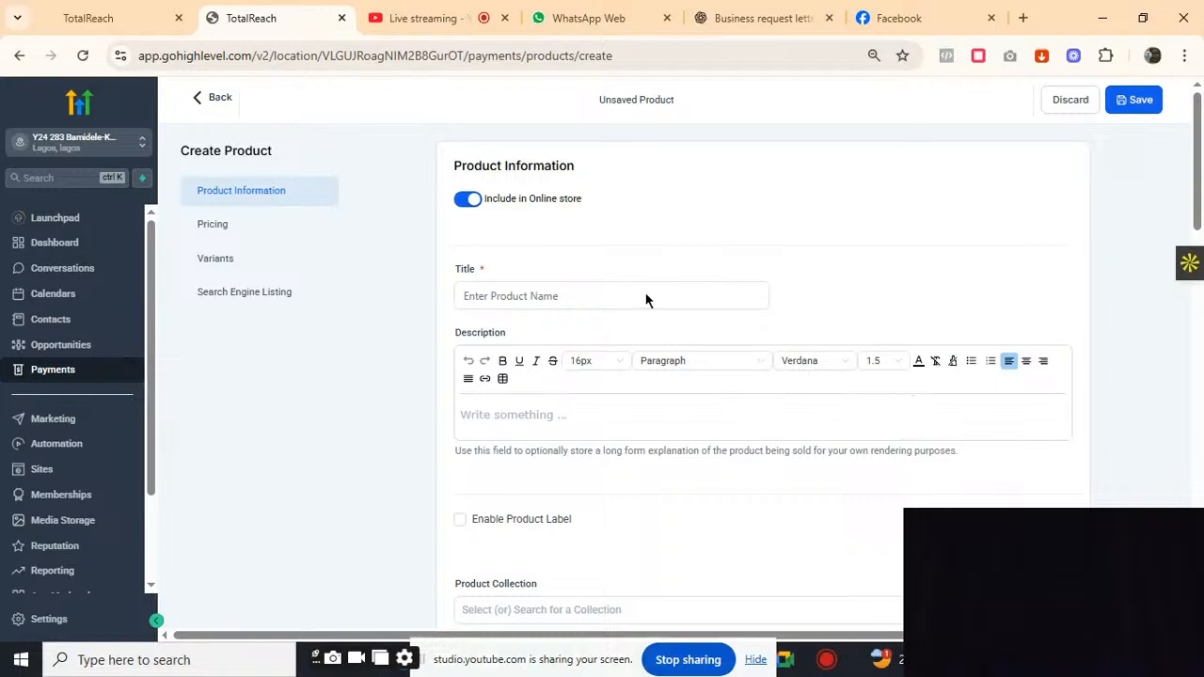
click(645, 296)
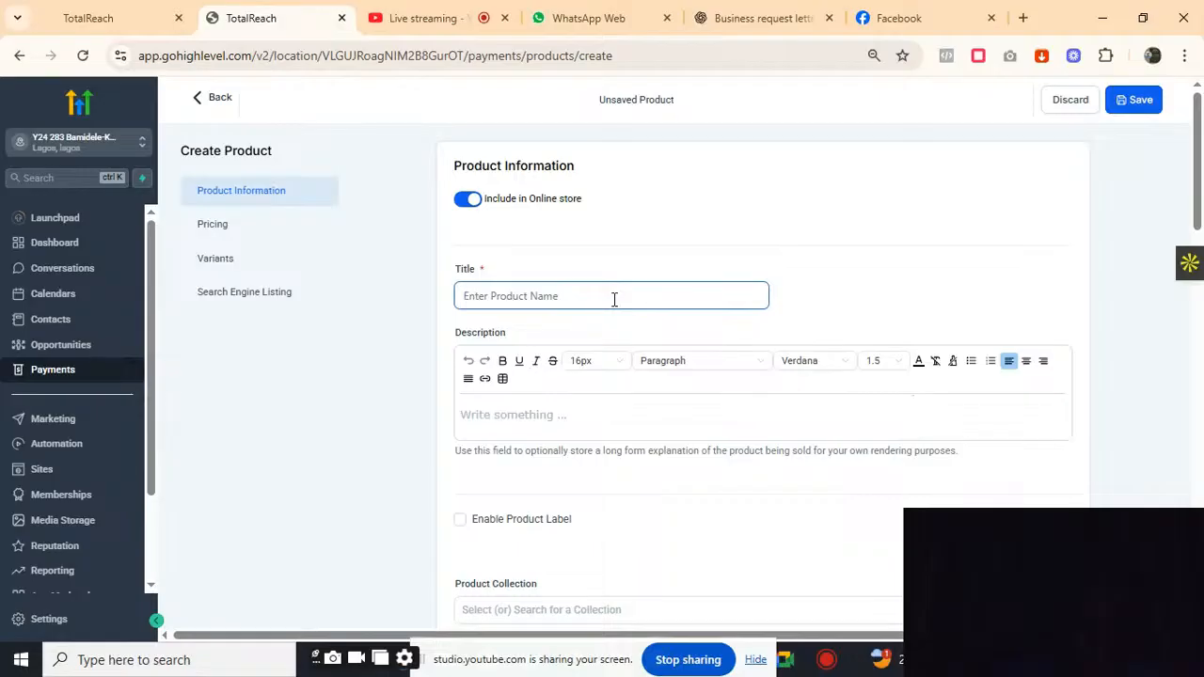
text(Ba)
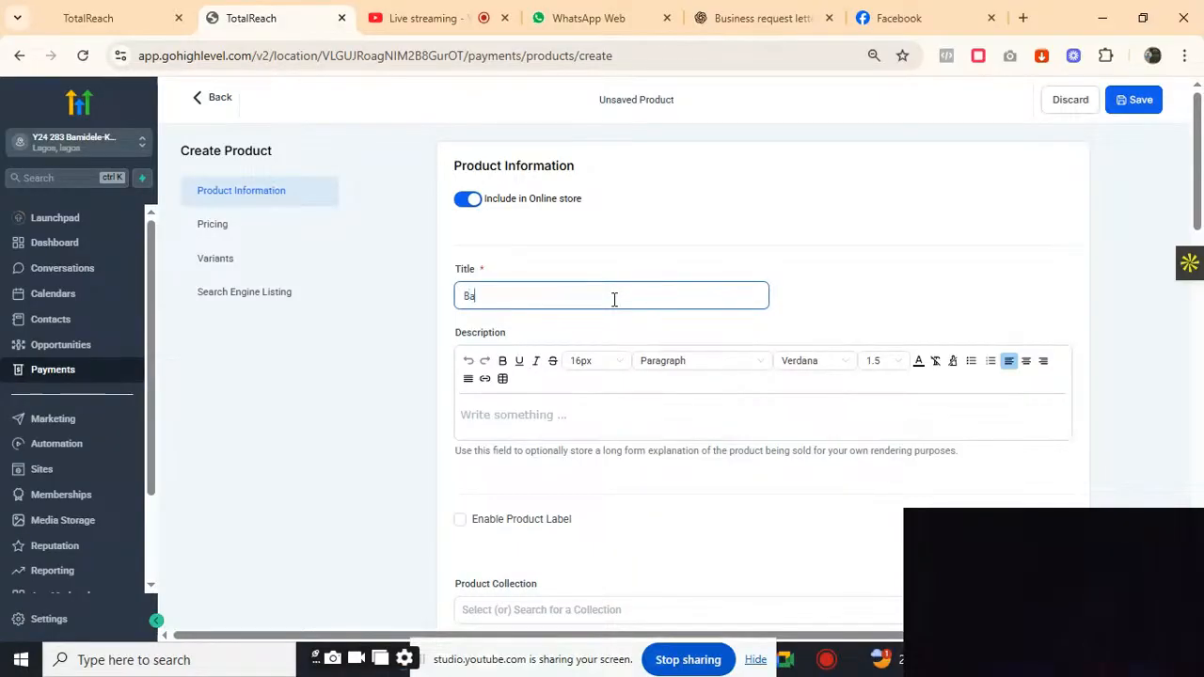
text(g)
Step: Open the media storage for the Bag's product media and look through the My Media files for a bag photo
drag(1197, 215, 1199, 429)
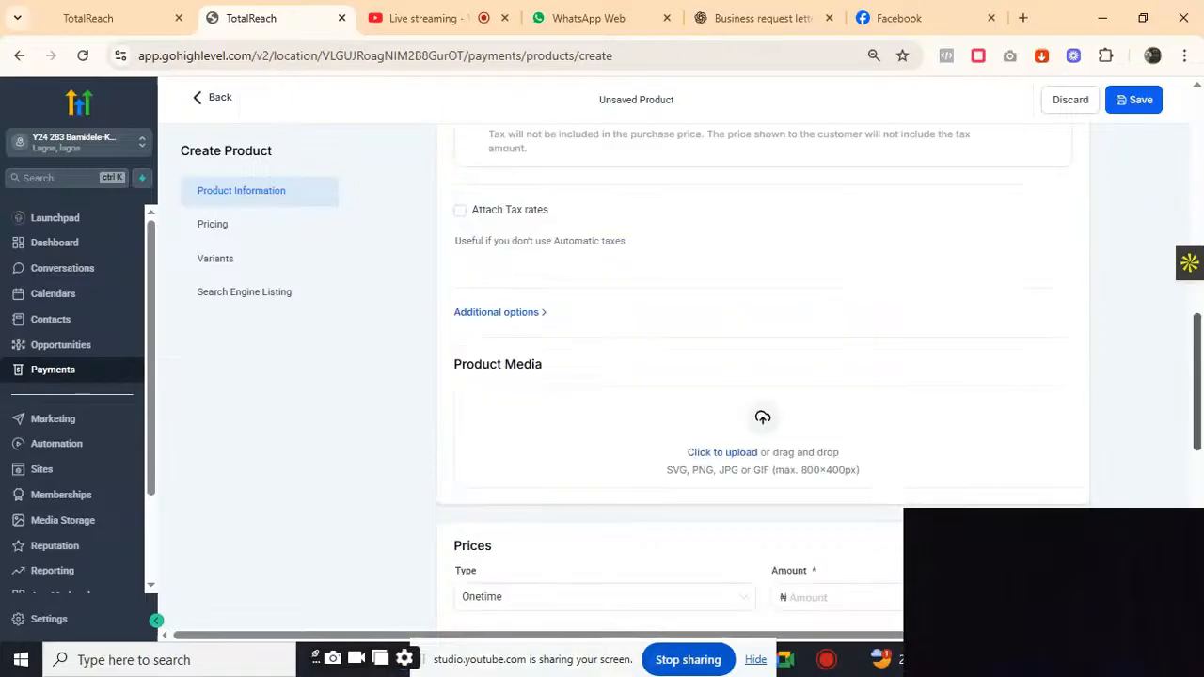
click(744, 442)
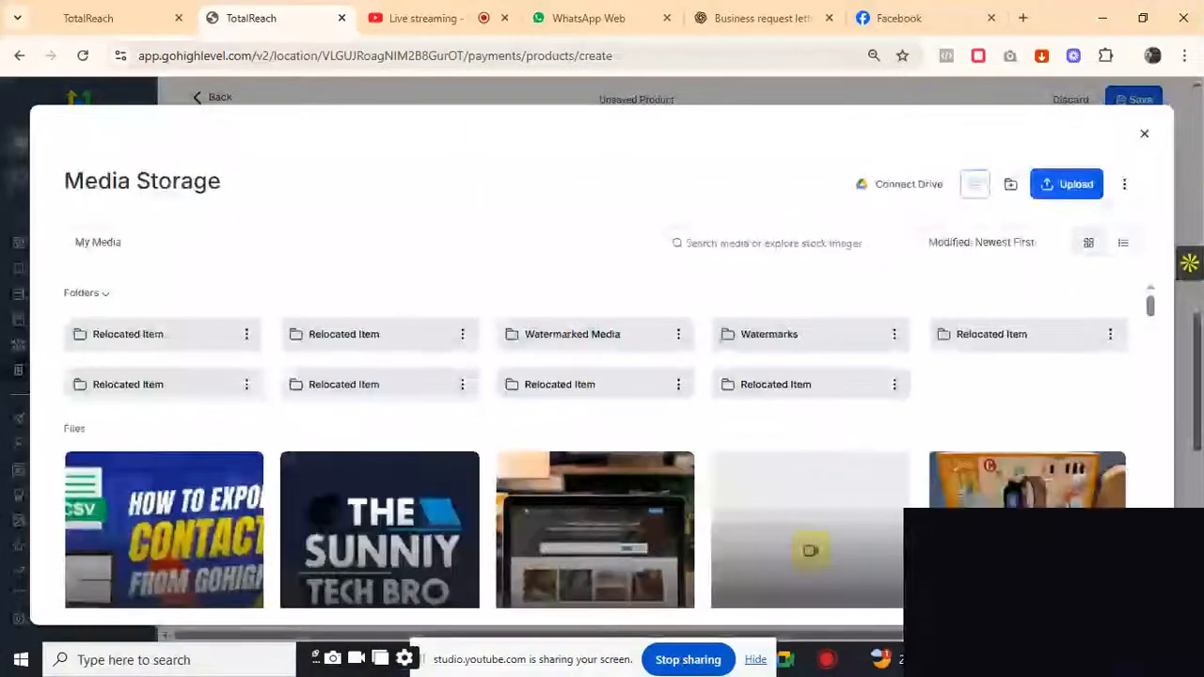
scroll(594, 452, down, 4)
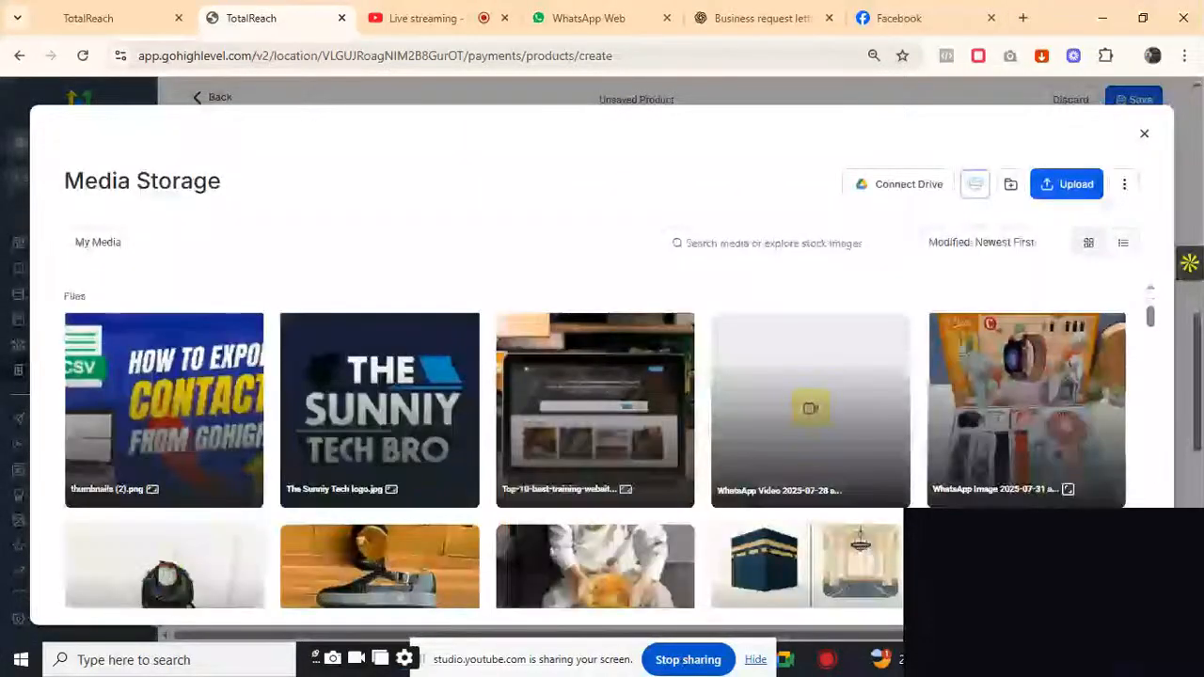
scroll(594, 460, down, 2)
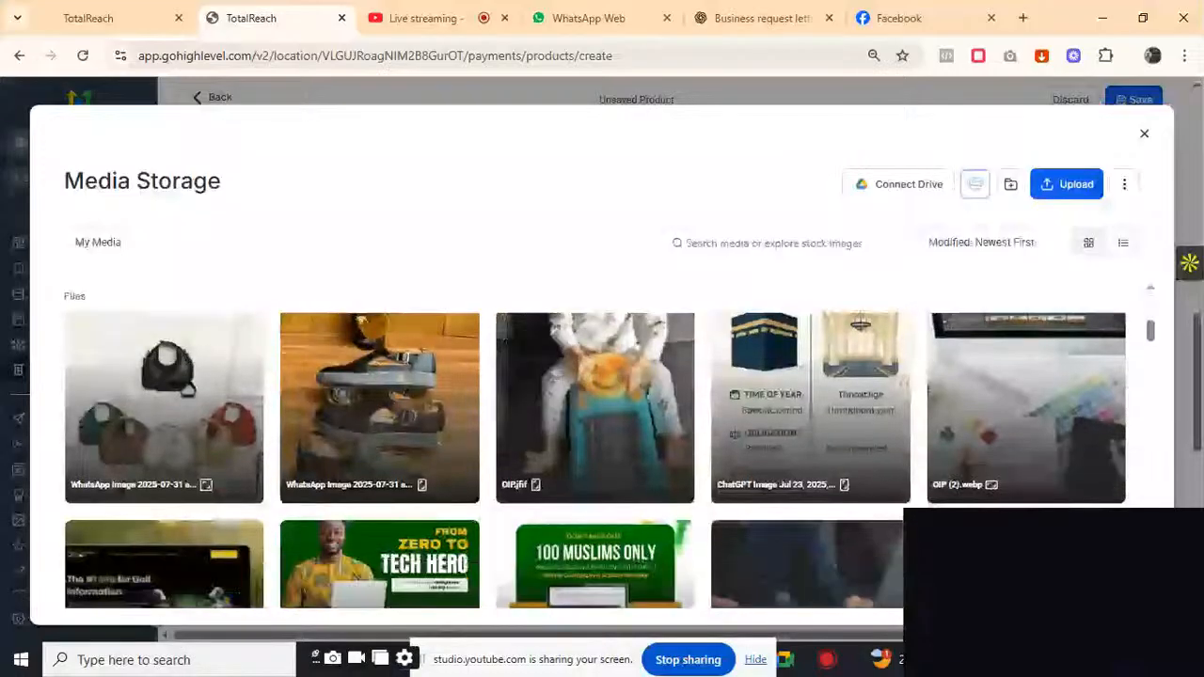
scroll(1150, 438, down, 5)
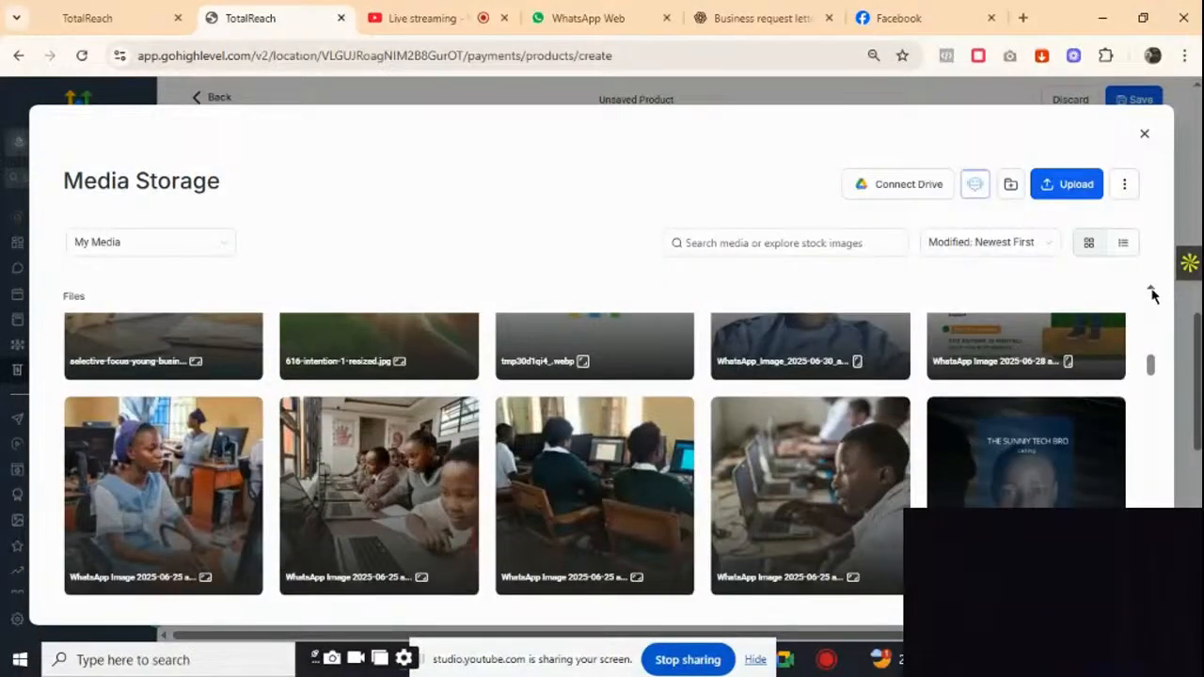
scroll(1152, 295, up, 5)
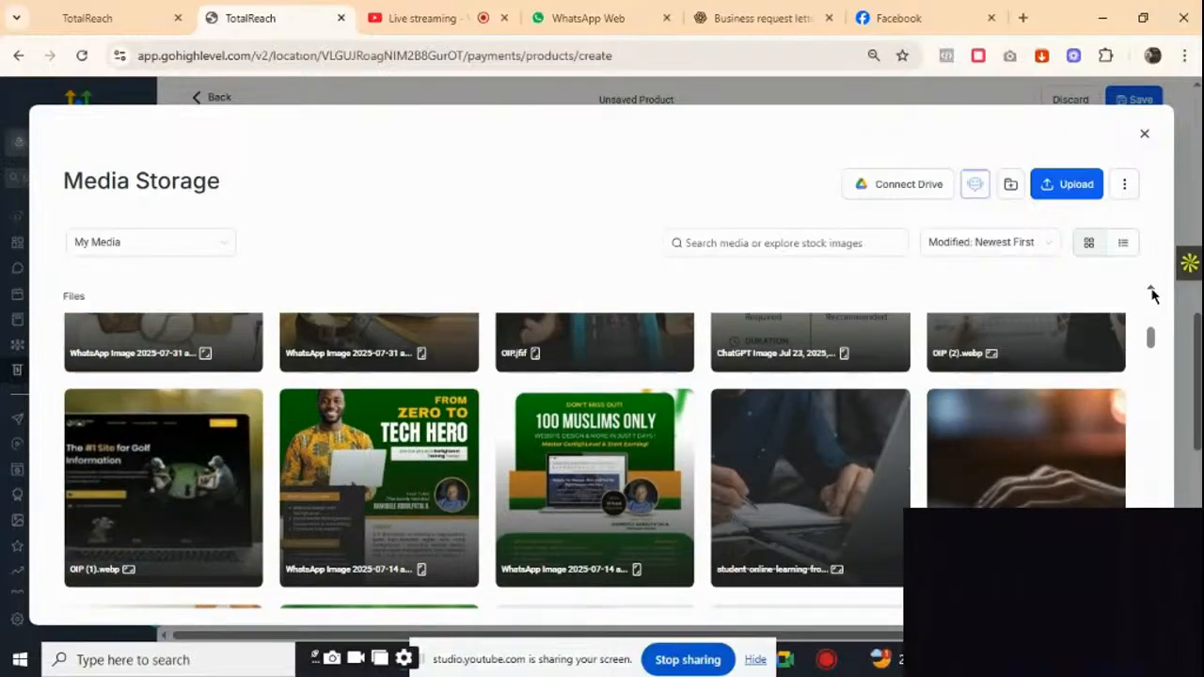
scroll(1152, 294, up, 3)
scroll(1152, 294, up, 4)
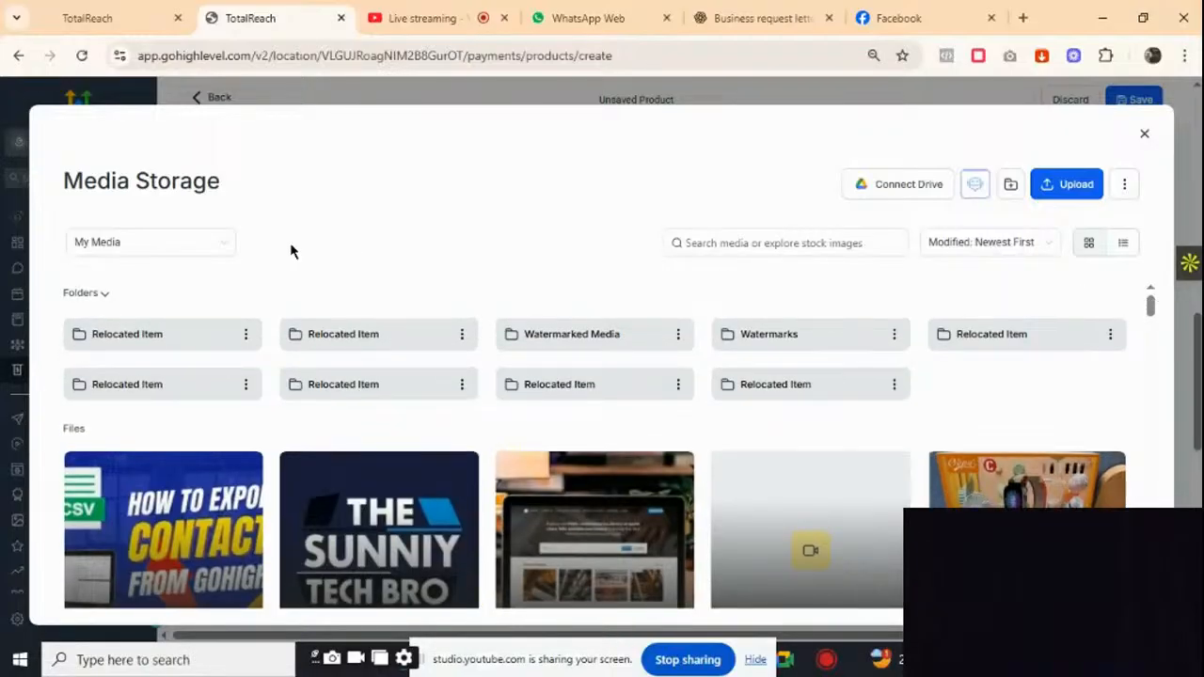
Step: Search Unsplash for "bag" and try to add the pink shoulder bag photo to the product media
click(201, 246)
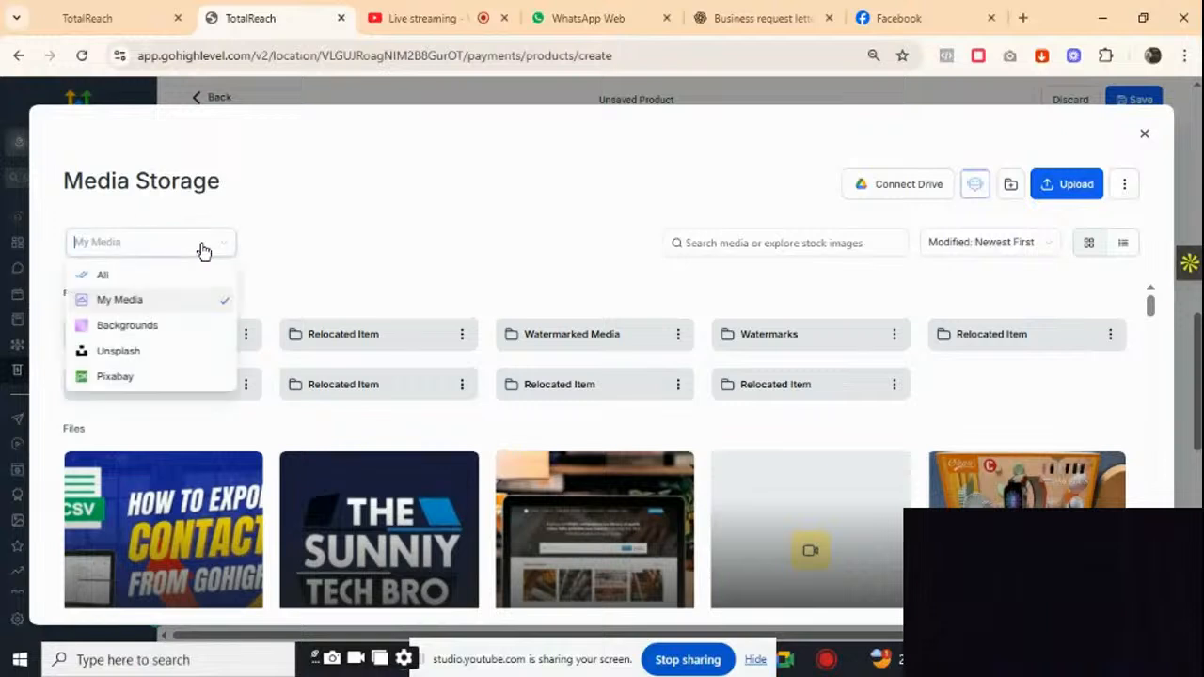
click(161, 350)
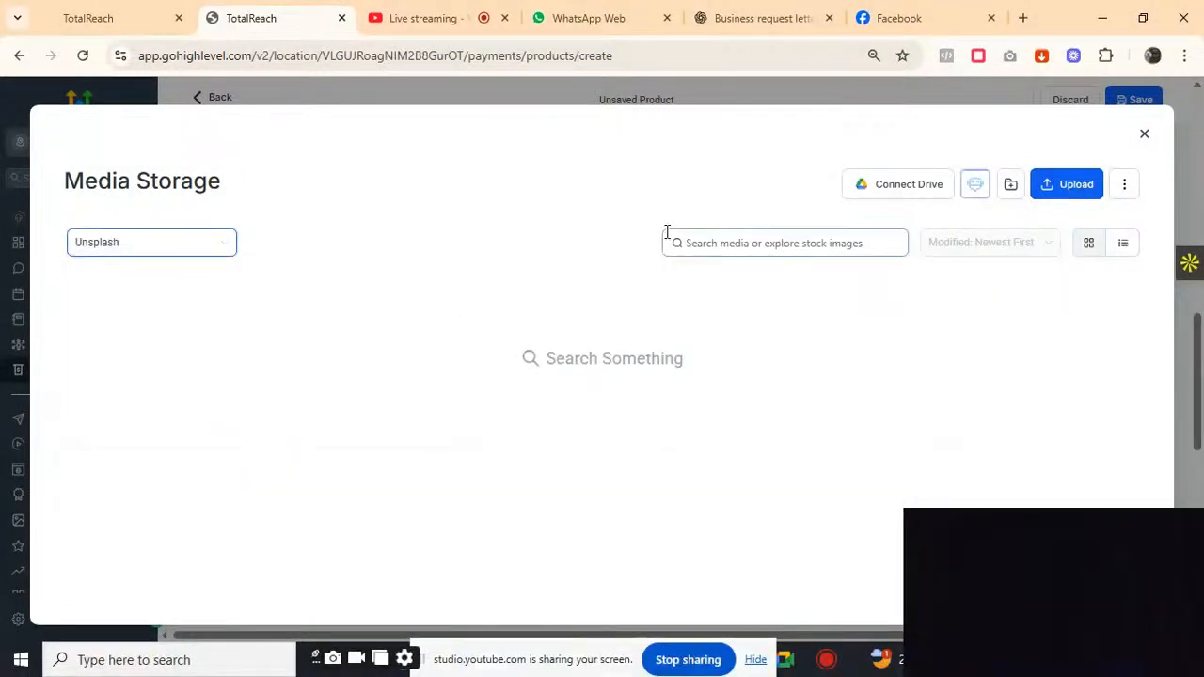
click(705, 246)
click(704, 243)
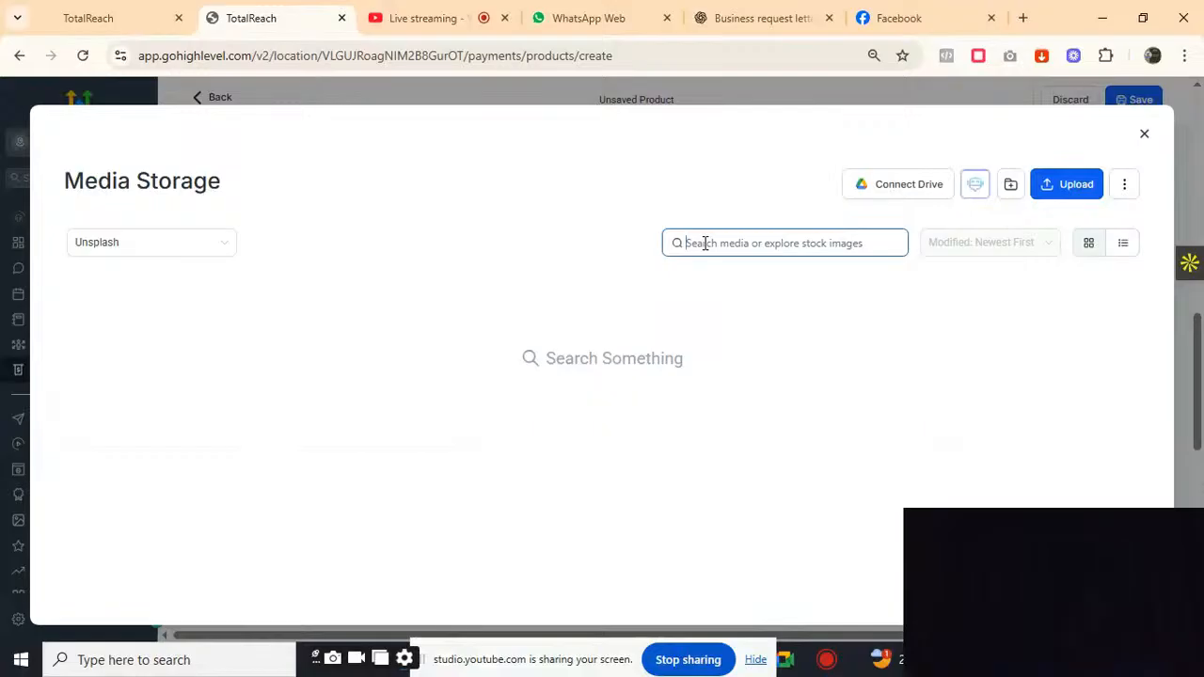
text(bag)
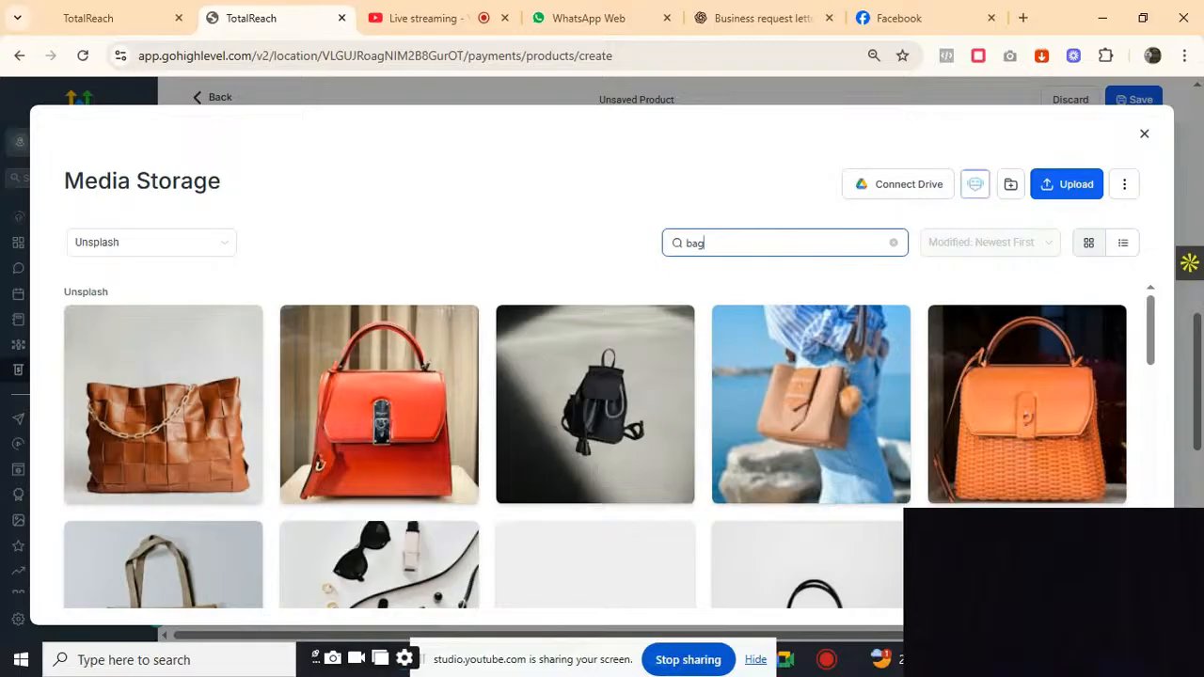
scroll(608, 444, down, 3)
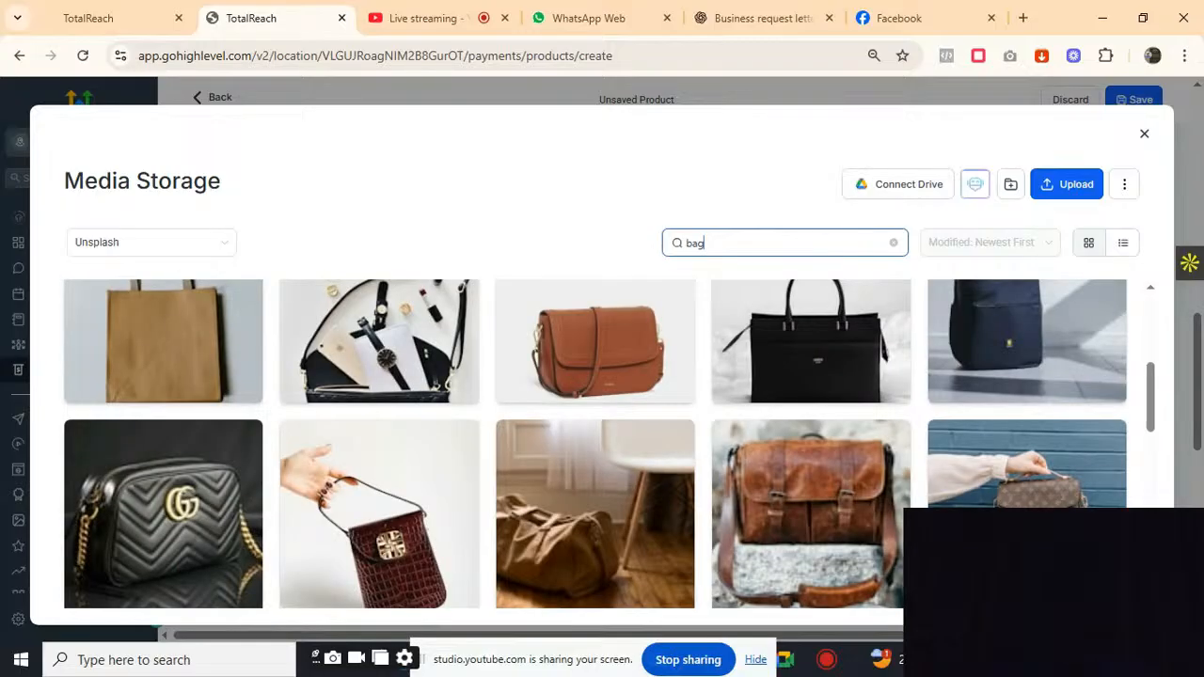
scroll(608, 443, down, 1)
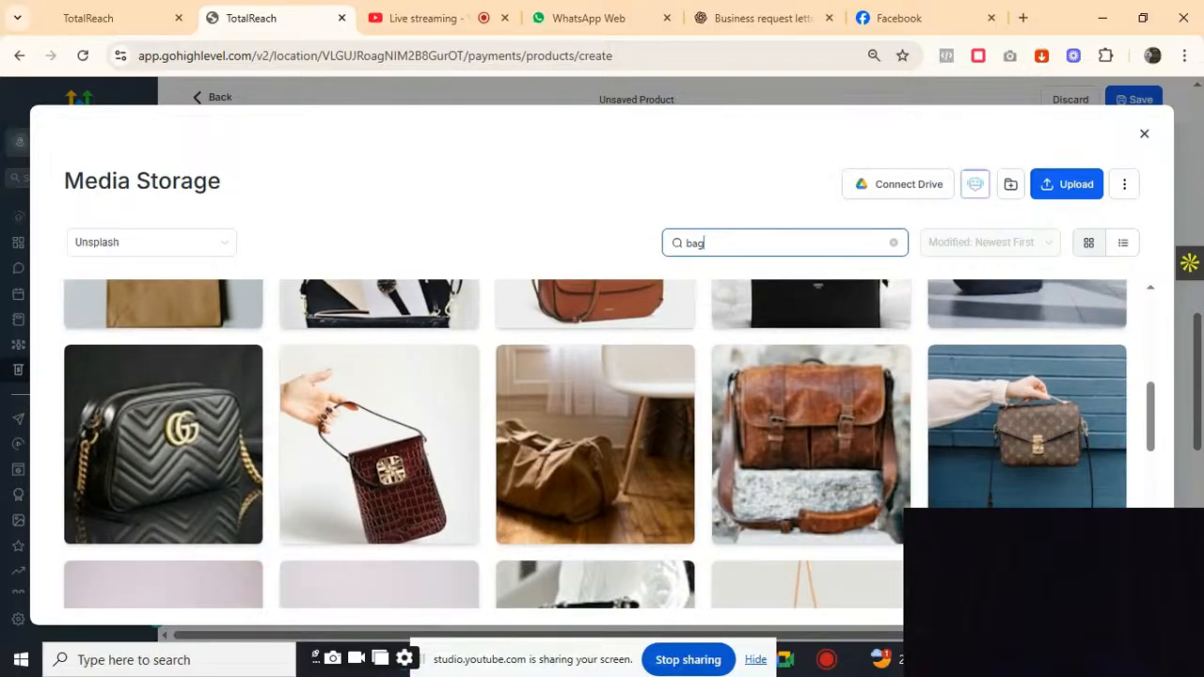
scroll(608, 444, down, 3)
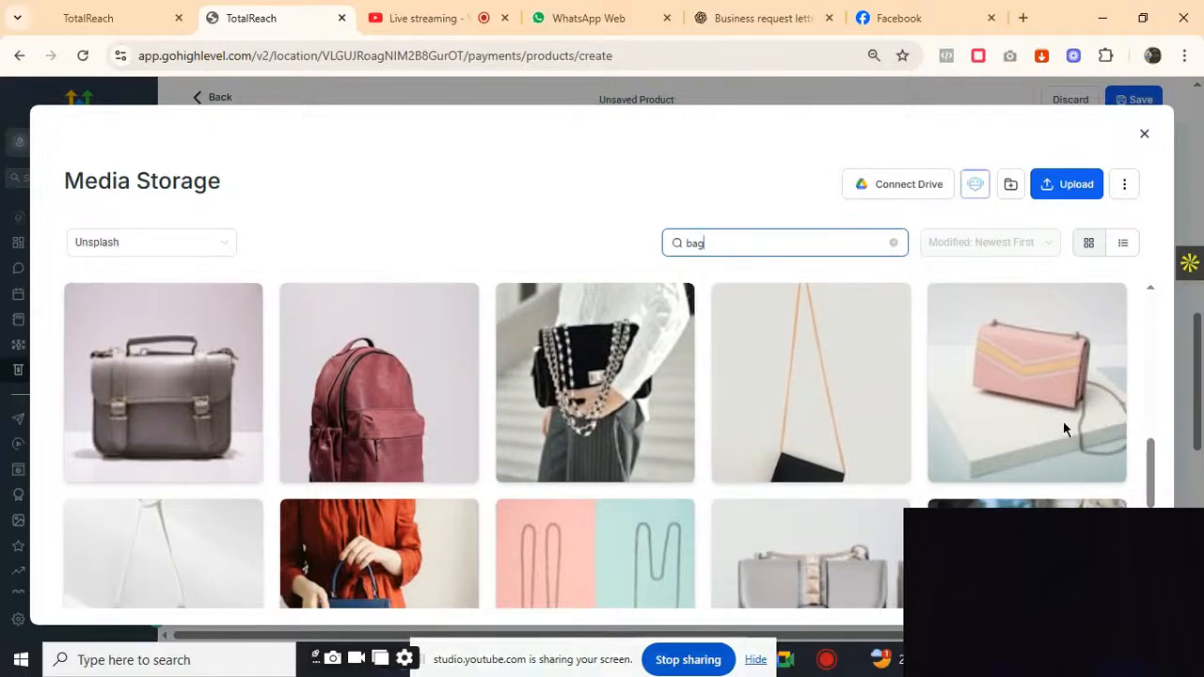
click(1034, 392)
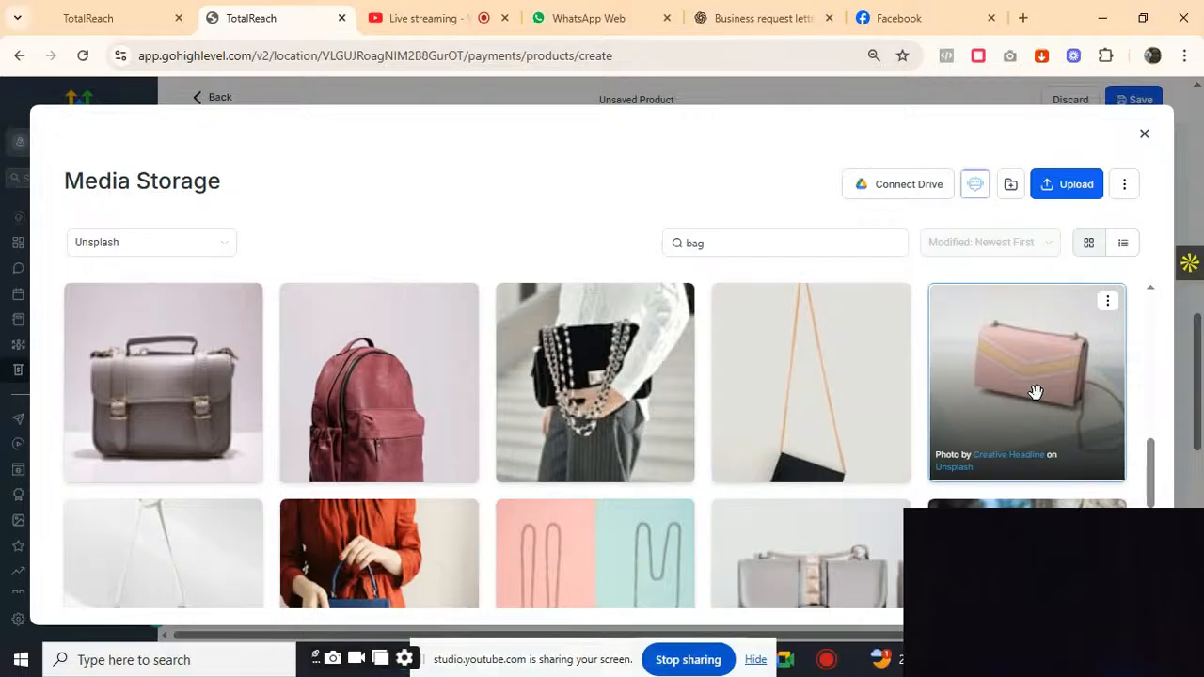
click(1036, 391)
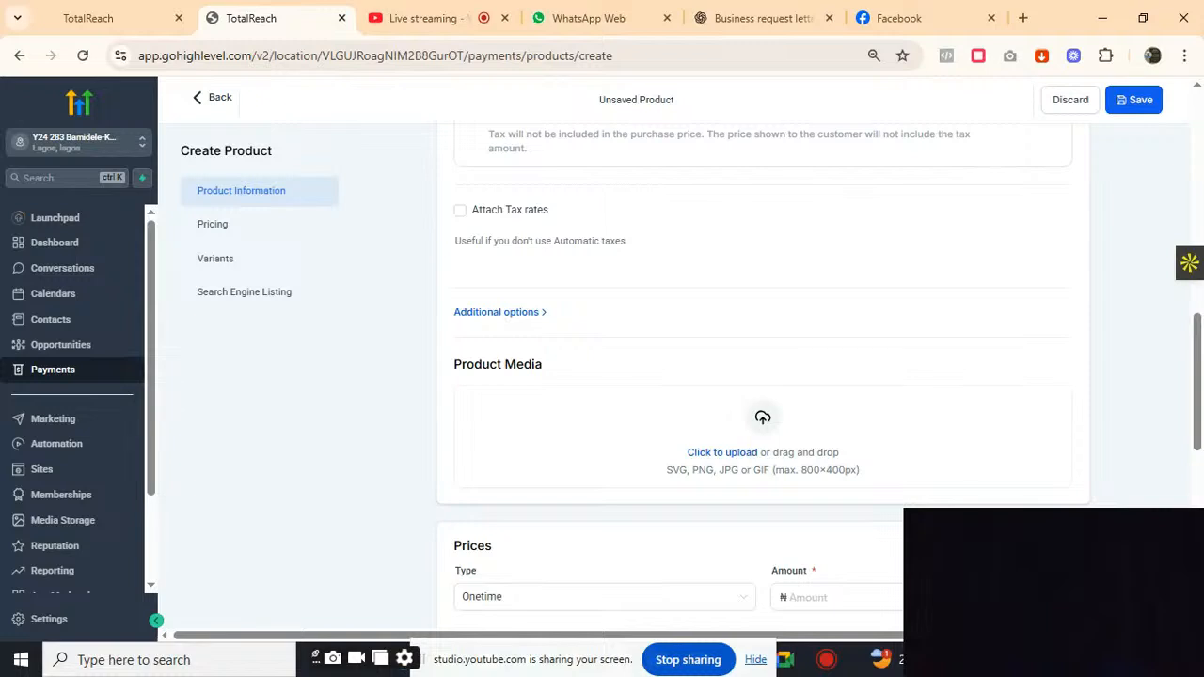
Step: Reopen the media storage, search Unsplash for "bag" again and try to add the orange woven handbag photo
scroll(763, 376, down, 1)
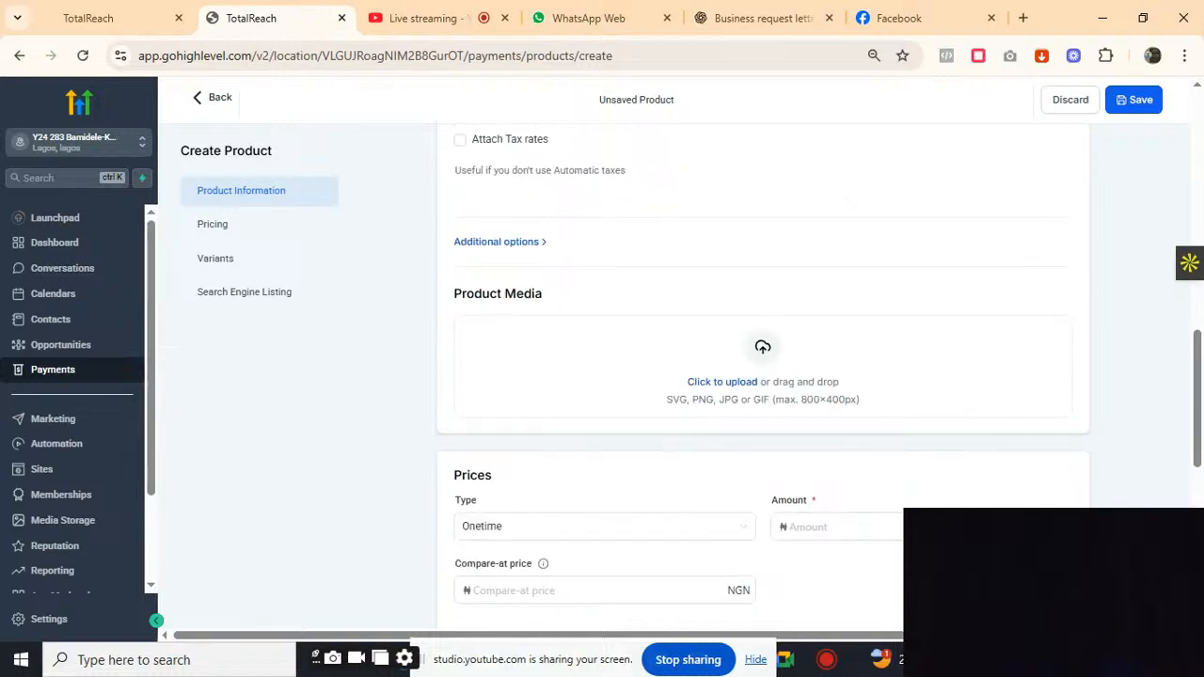
click(758, 346)
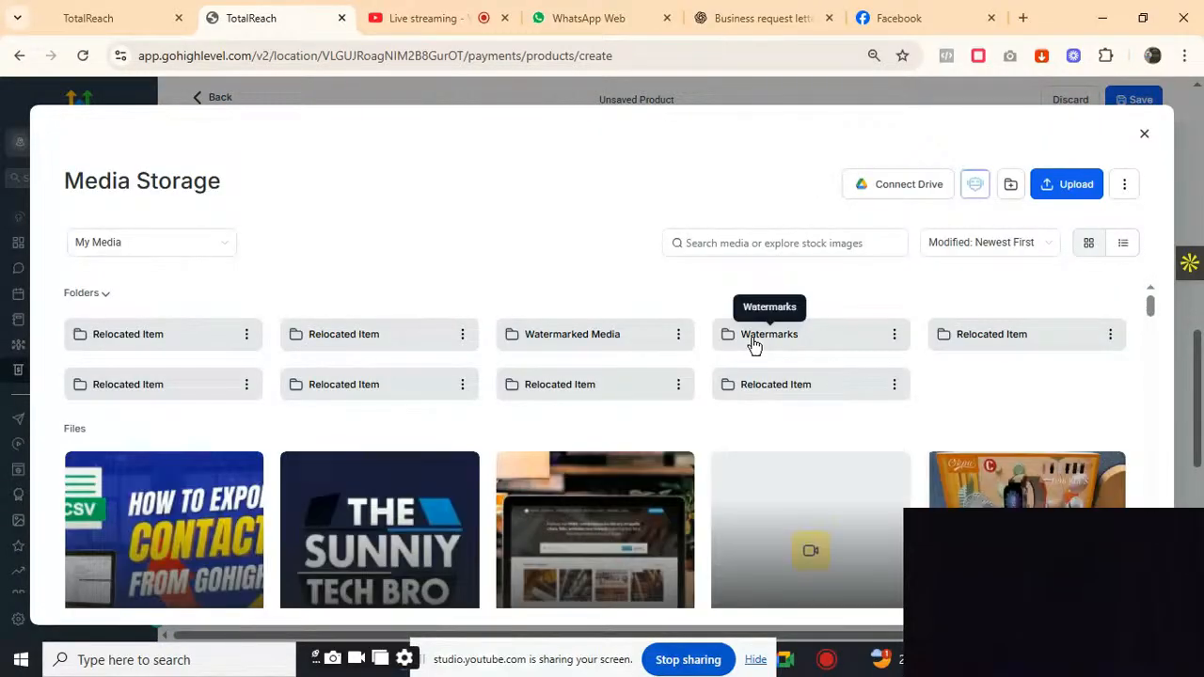
click(152, 252)
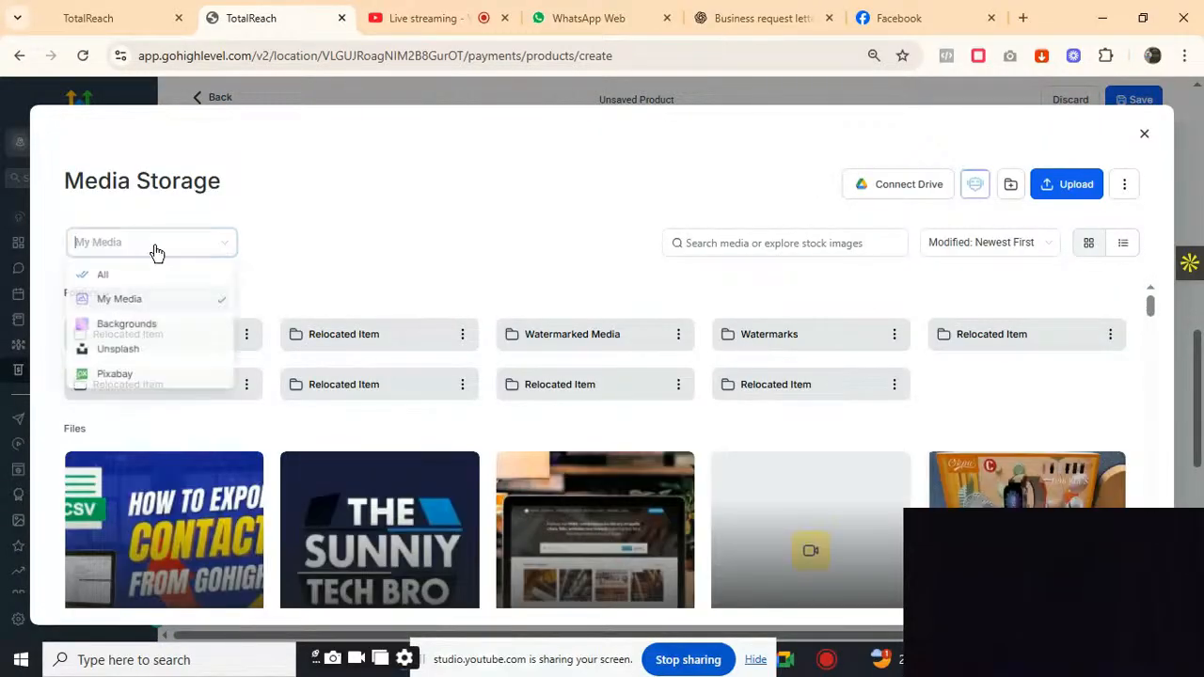
click(157, 352)
click(707, 243)
text(ba)
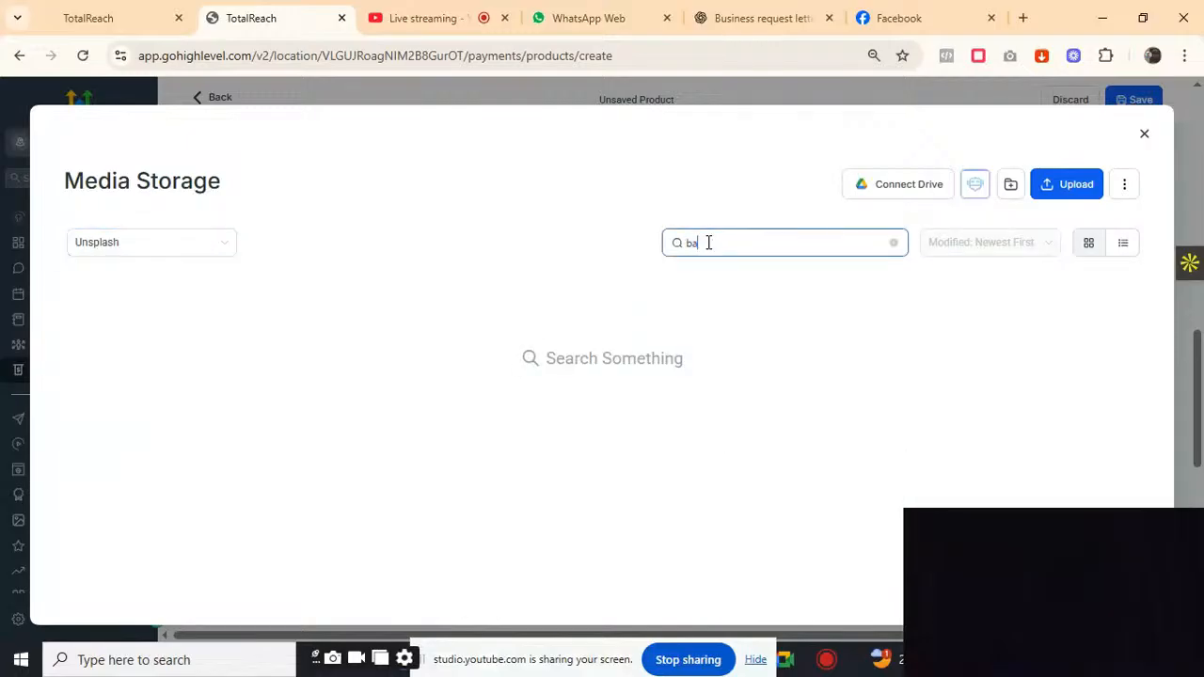
text(g)
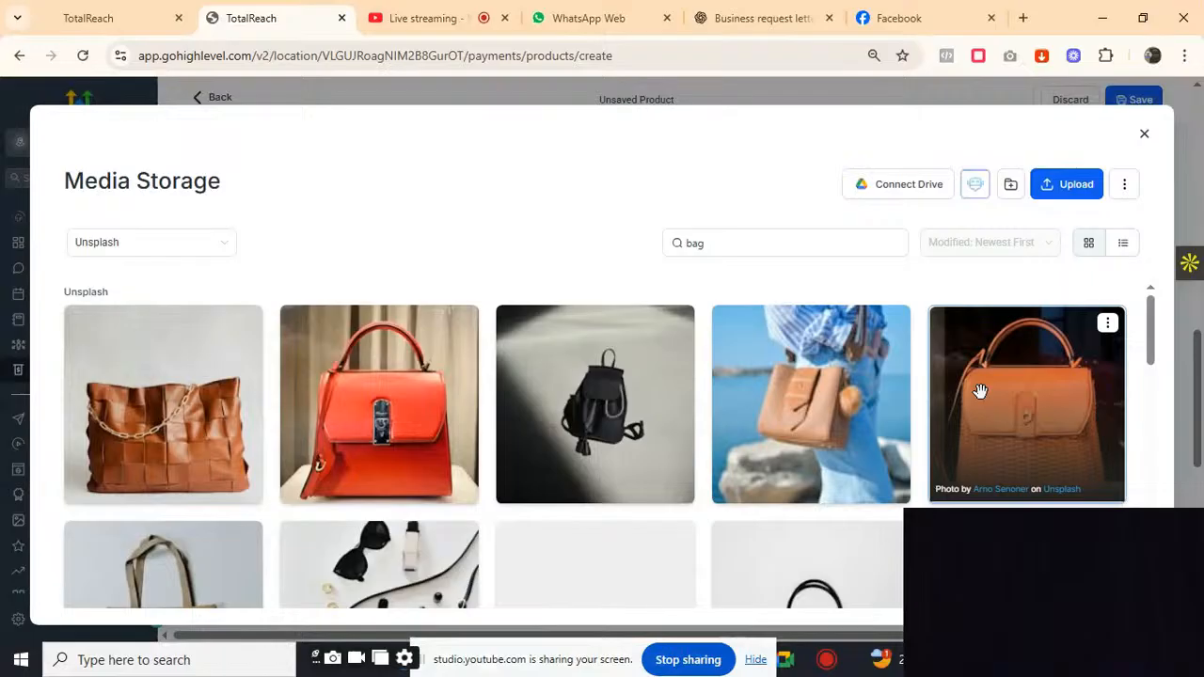
click(1035, 427)
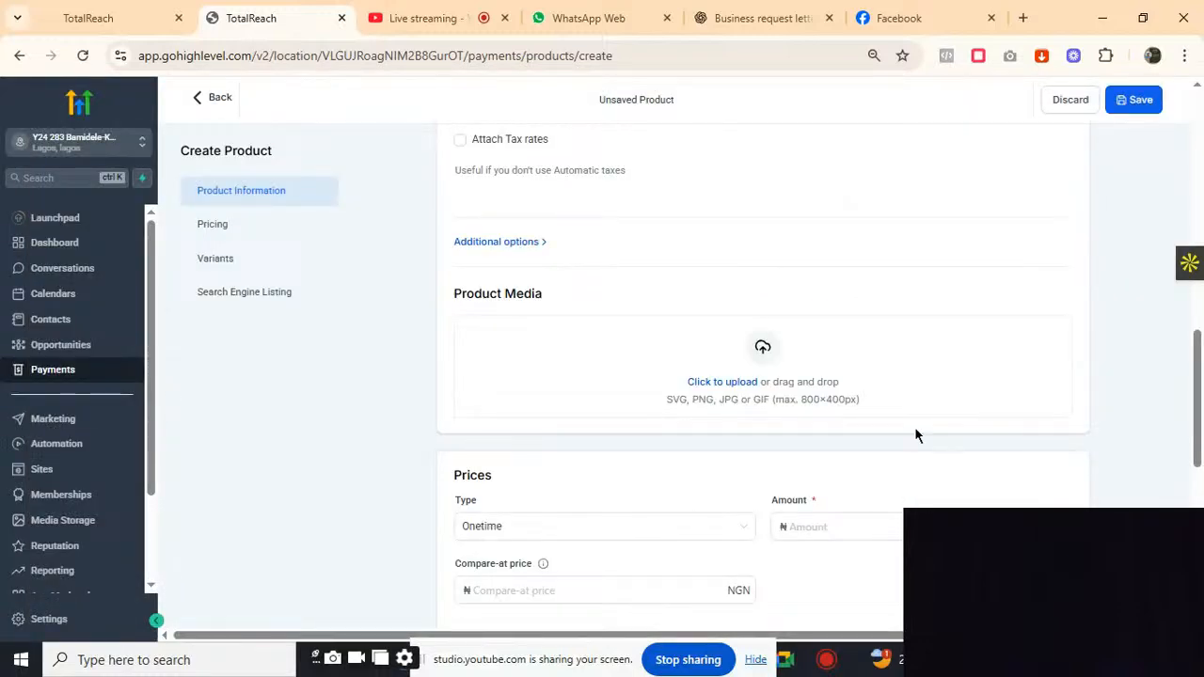
Step: Insert instabilidade-servidor.png from My Media into the Bag's product media
click(742, 357)
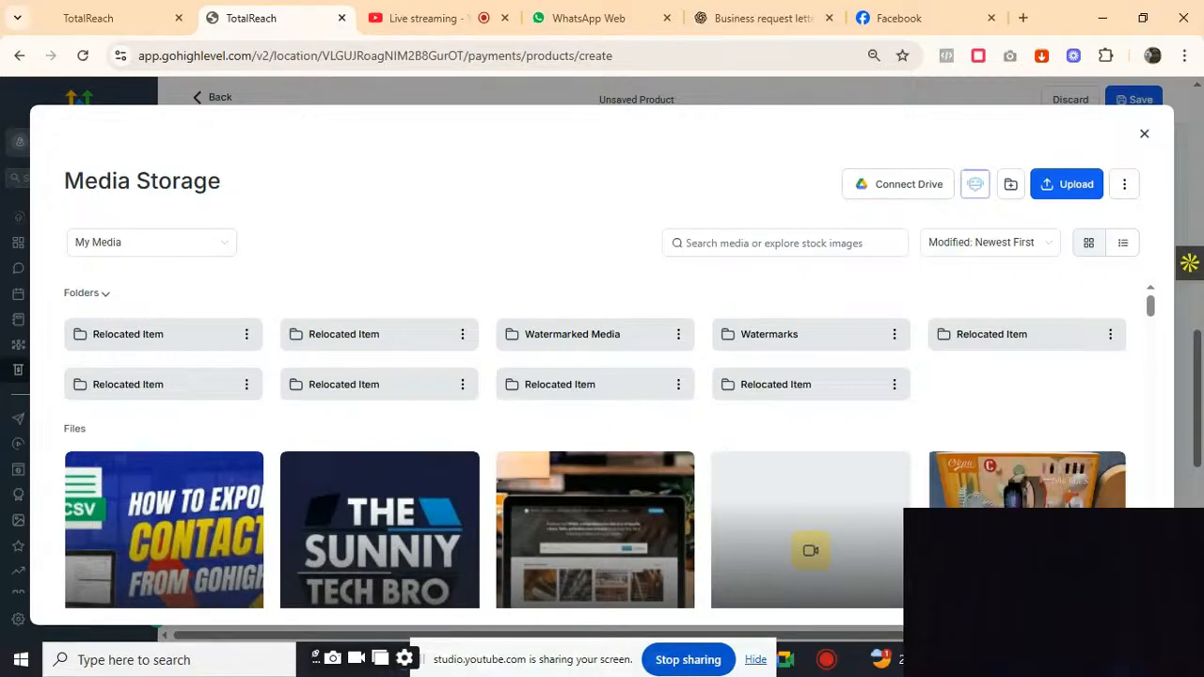
scroll(595, 449, down, 5)
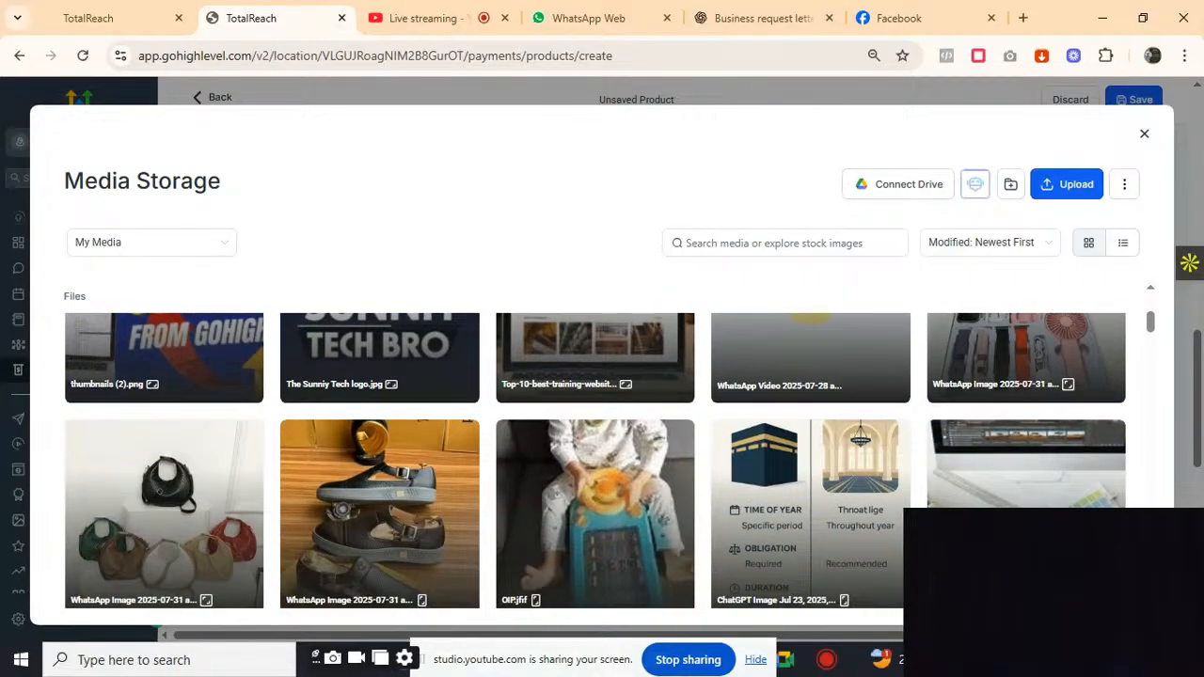
right_click(884, 201)
scroll(922, 376, down, 5)
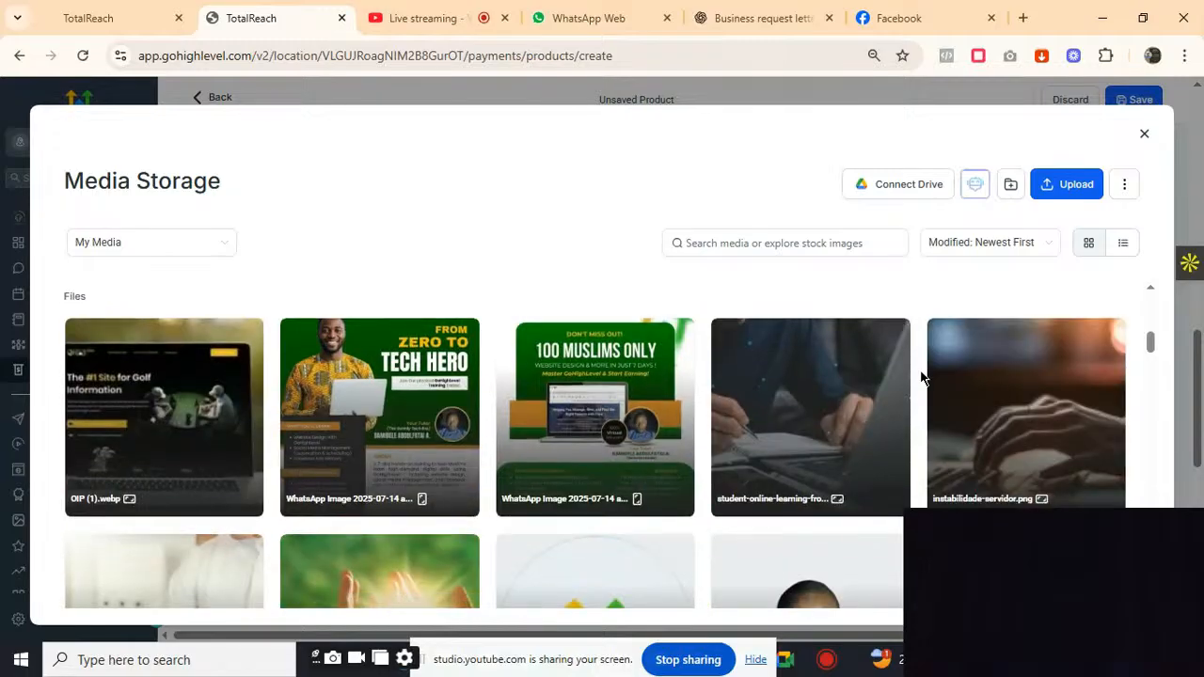
click(1008, 387)
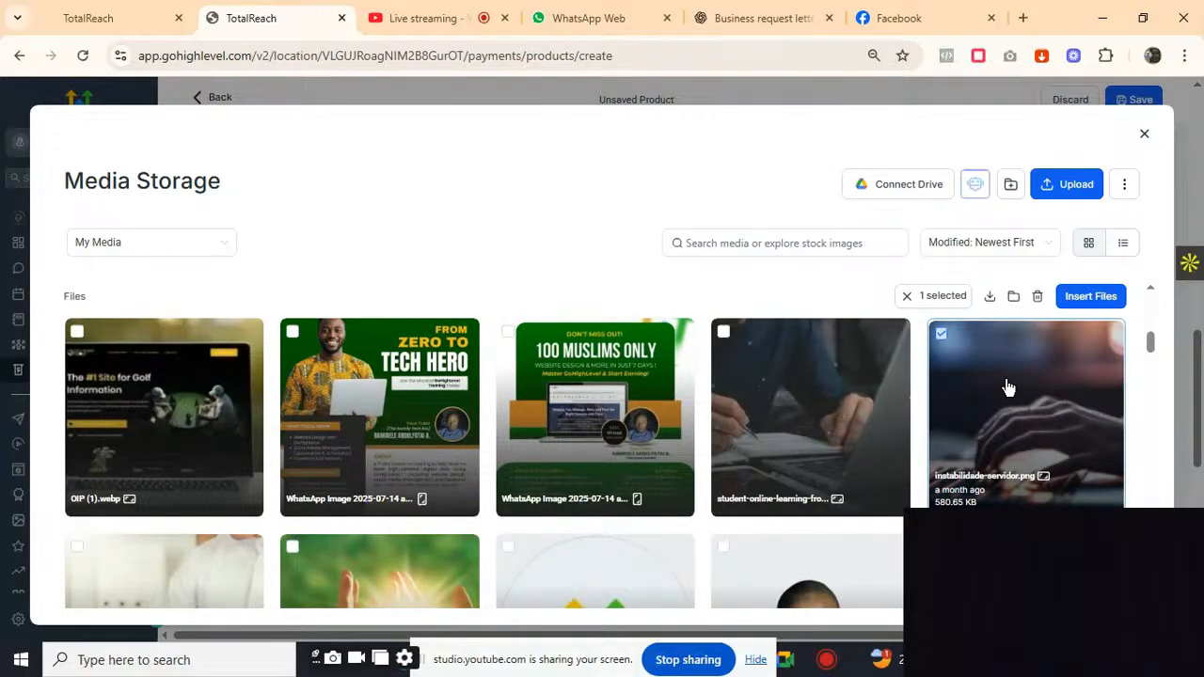
click(1068, 299)
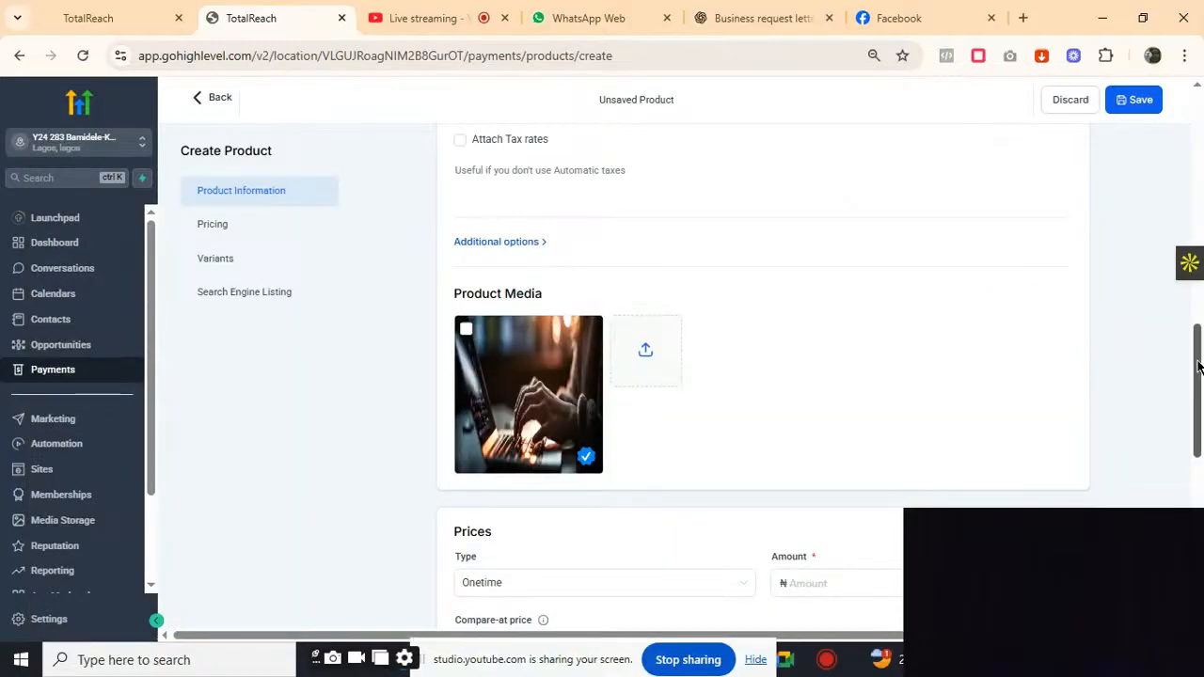
Step: Set the Bag's one-time price to 120000 NGN with a compare-at price of 20000 NGN, and save the product
drag(1198, 367, 1200, 421)
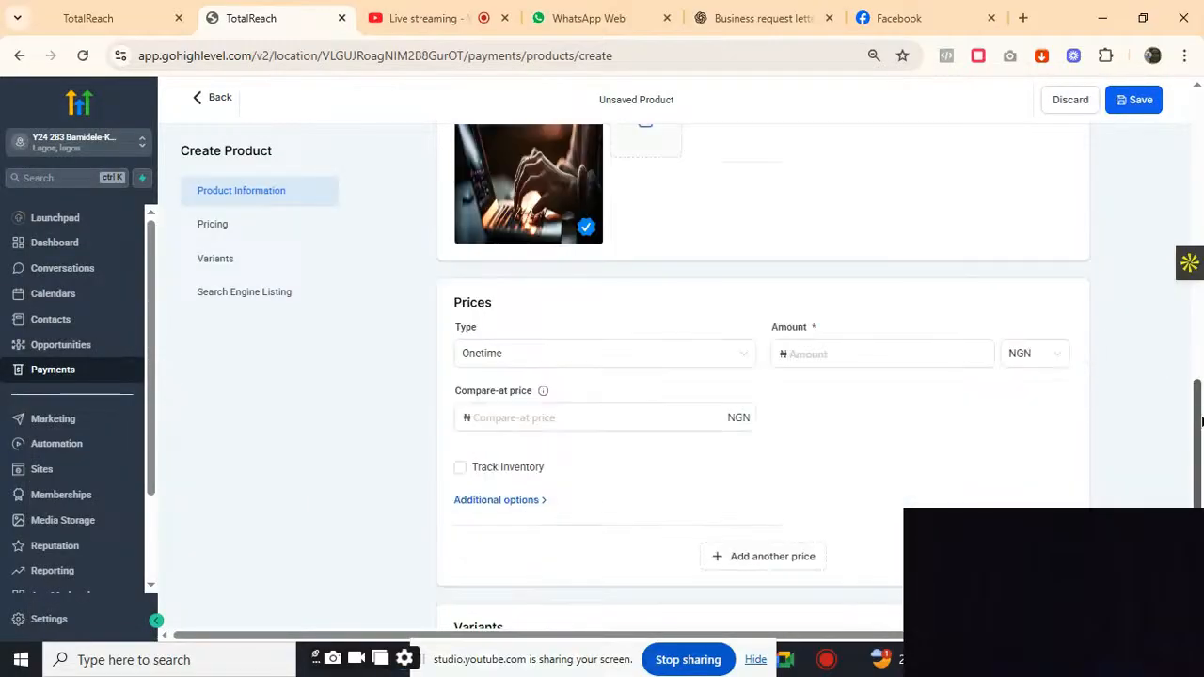
click(932, 357)
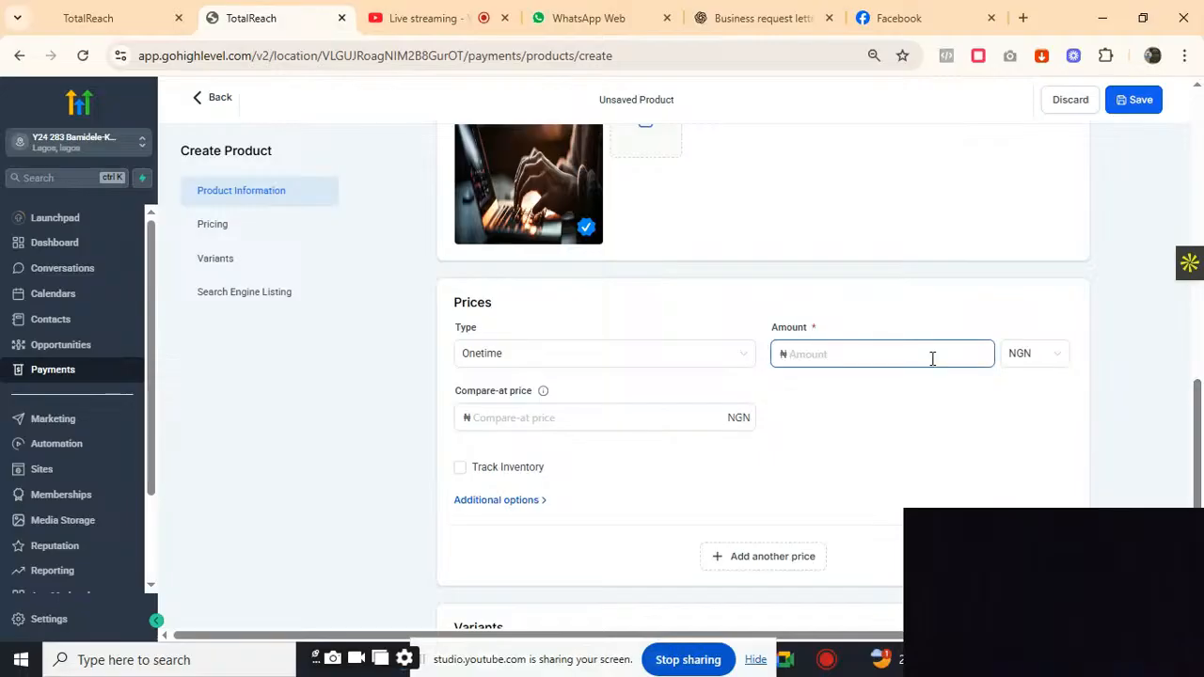
text(120000)
click(679, 411)
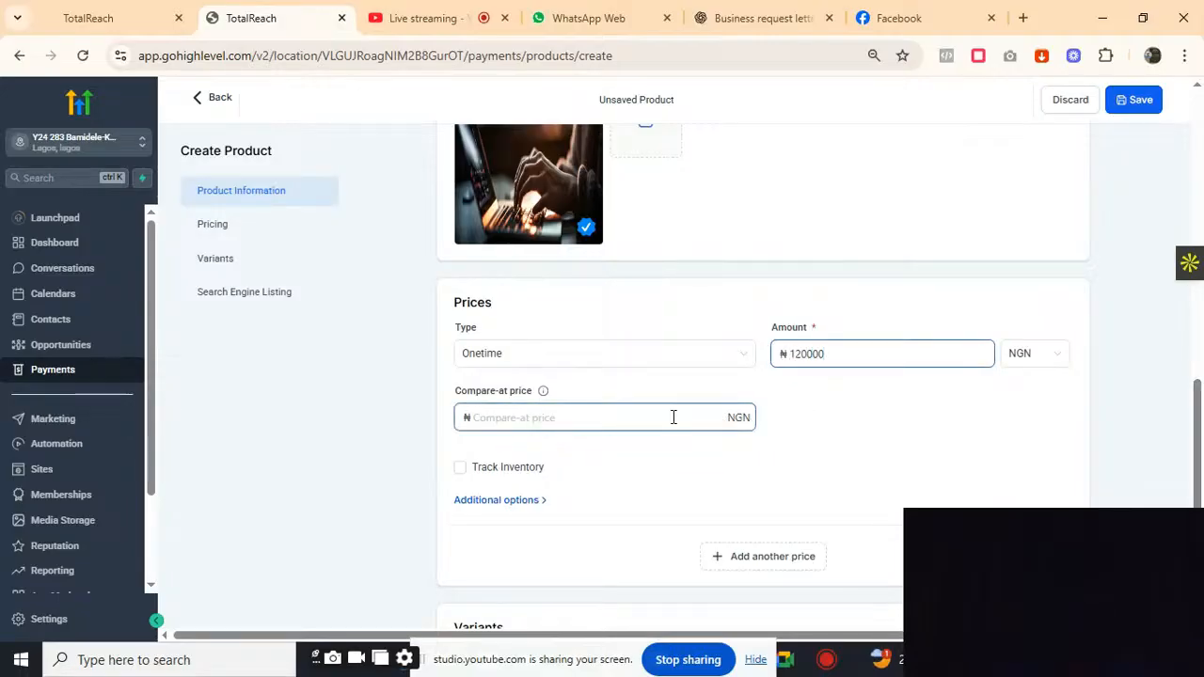
text(20000)
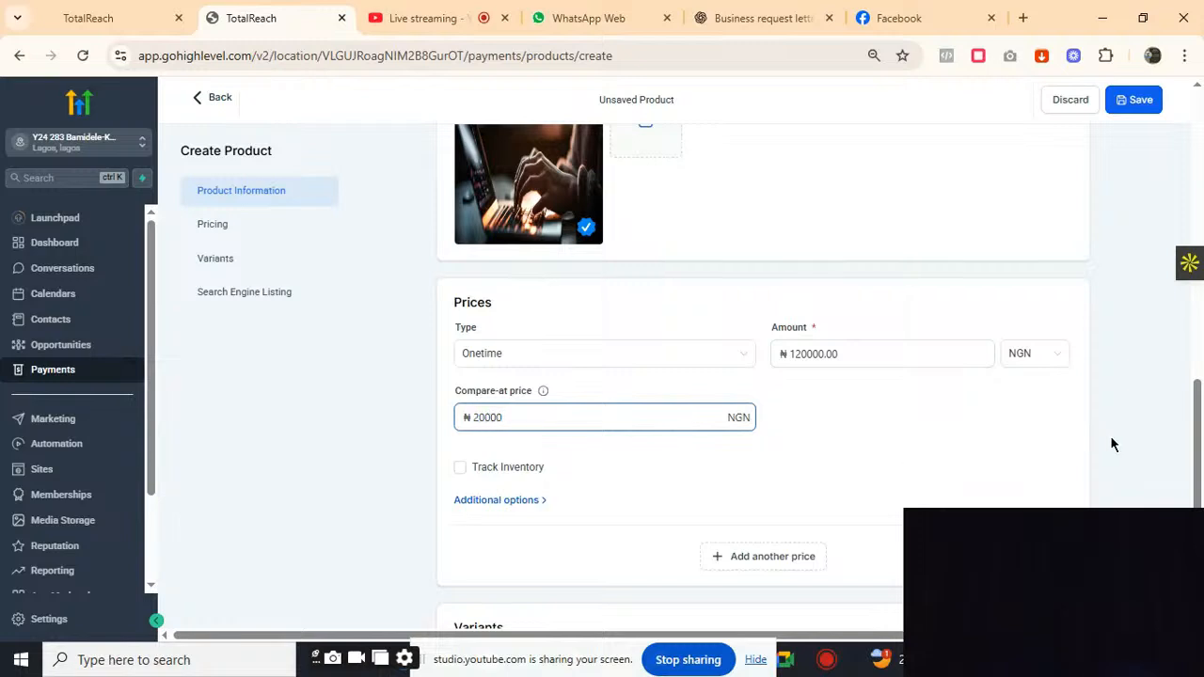
drag(1196, 434, 1197, 535)
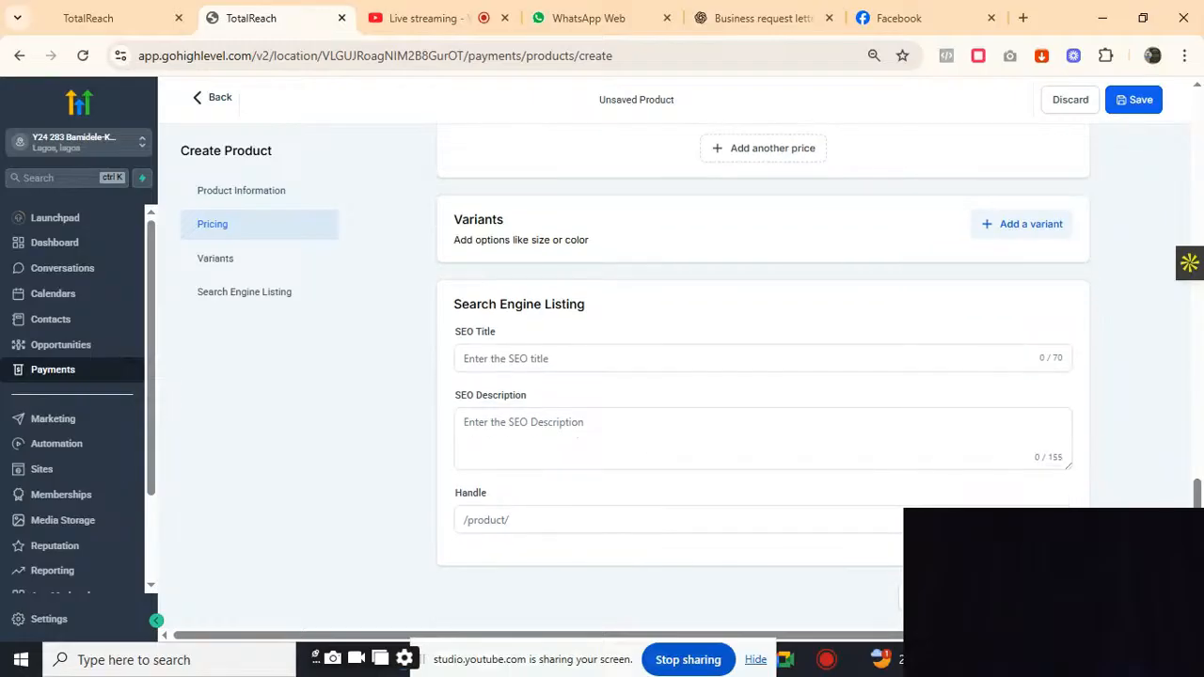
click(1054, 596)
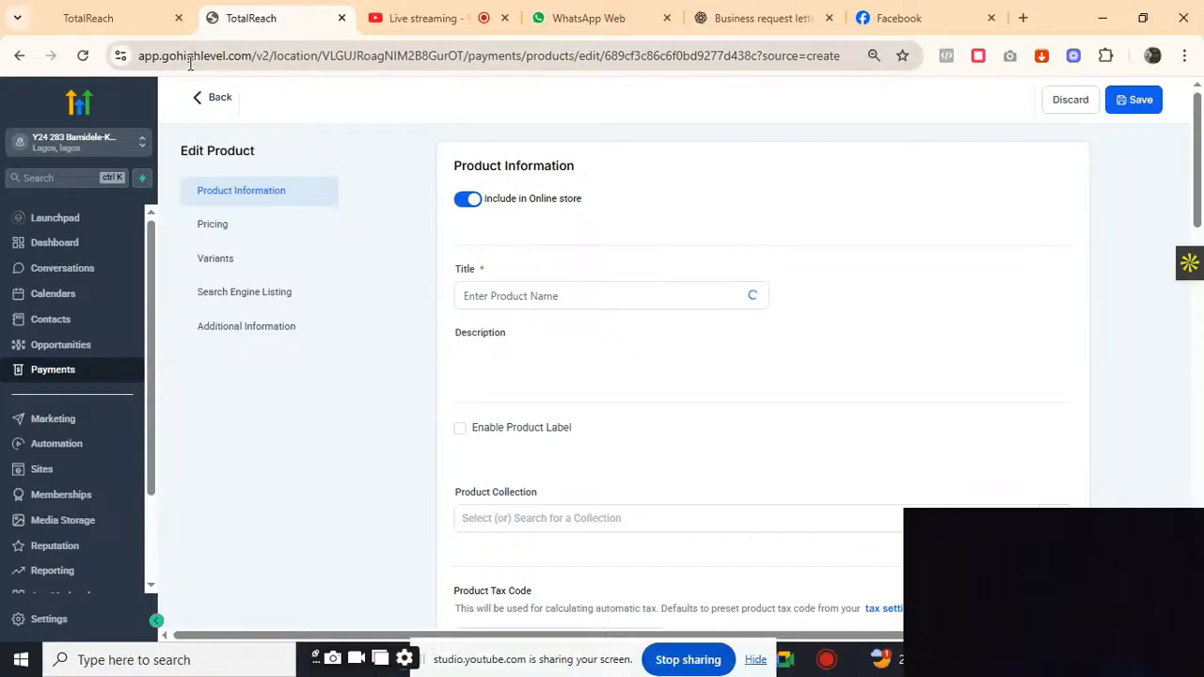
Step: Leave the product editor and open the most recently updated Luggage Store from the Sites stores list
click(202, 99)
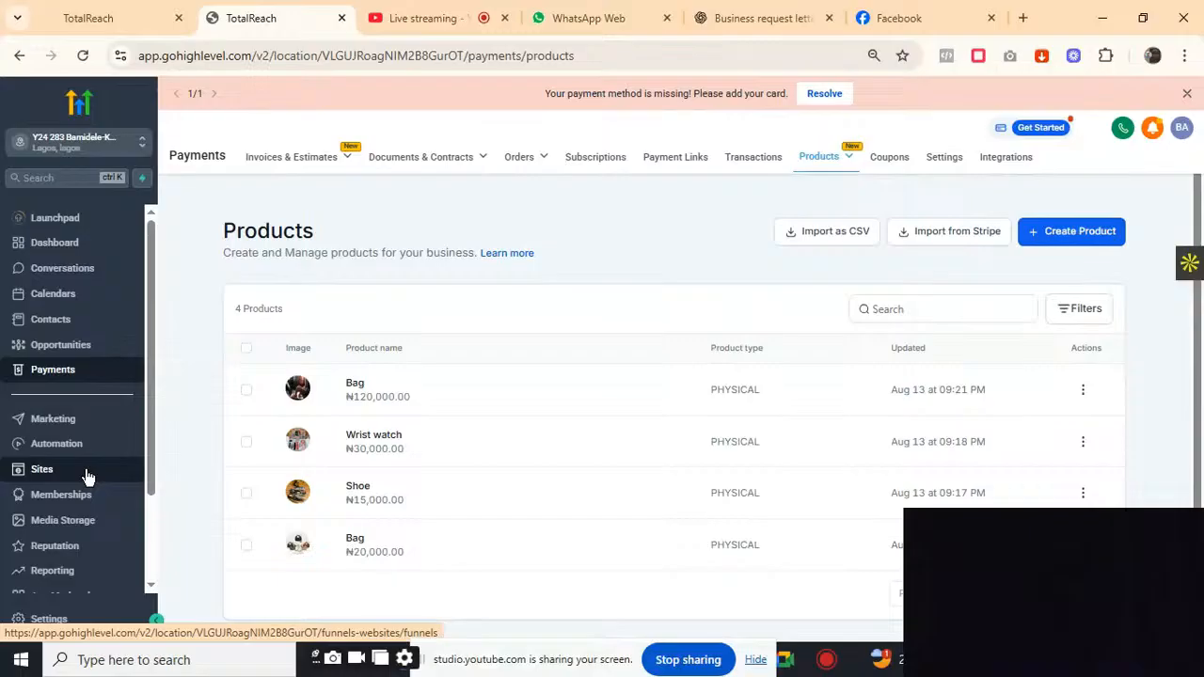
click(86, 478)
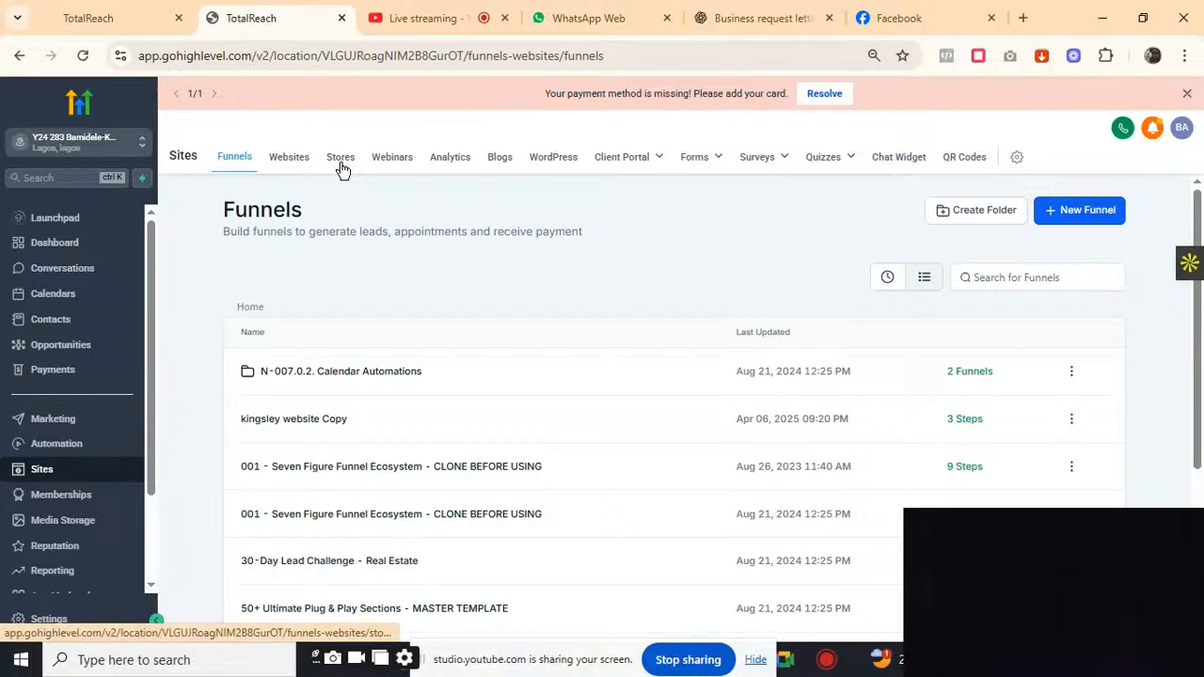
click(340, 160)
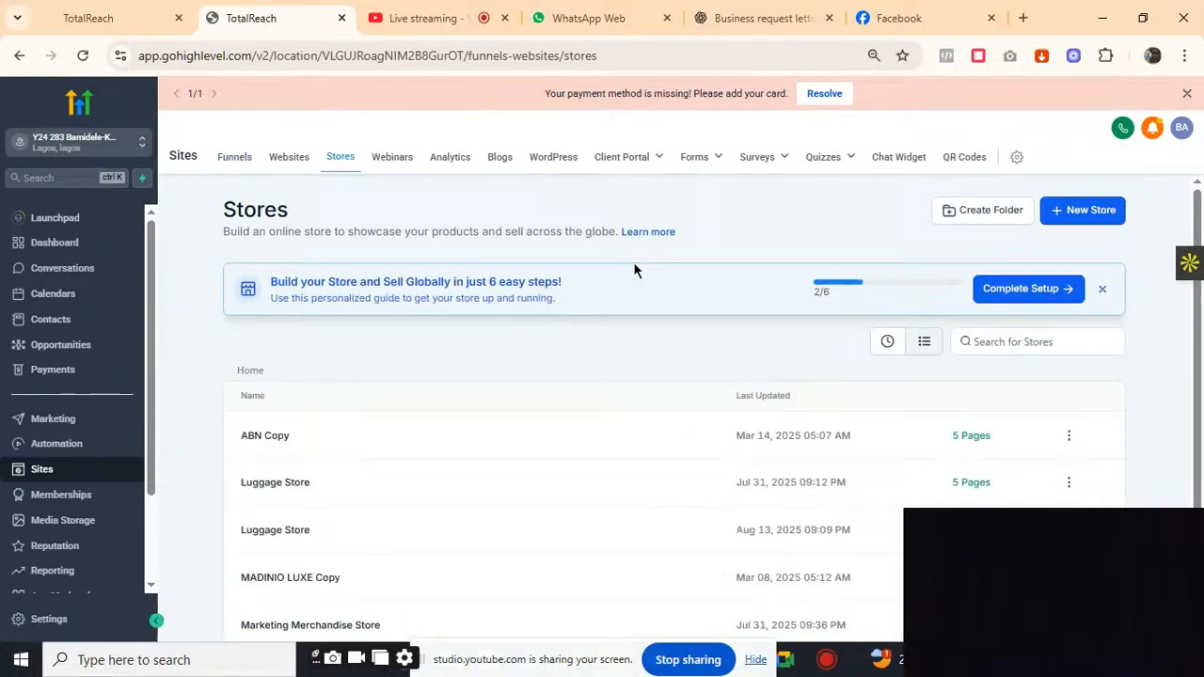
click(889, 342)
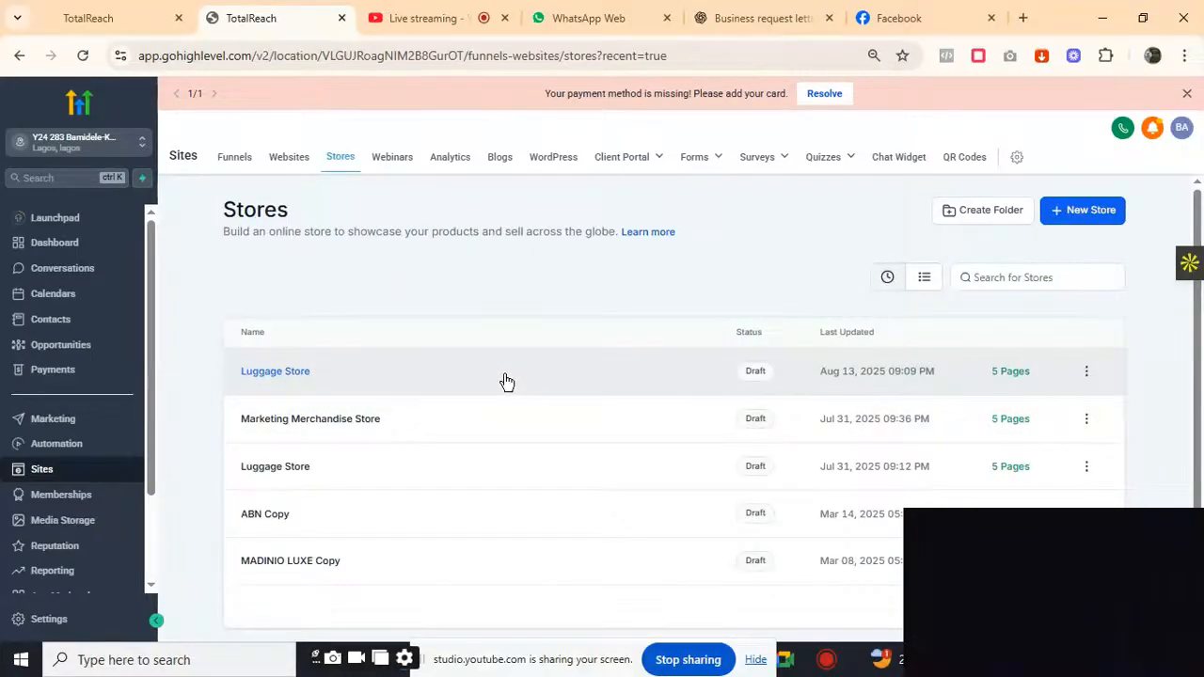
click(493, 379)
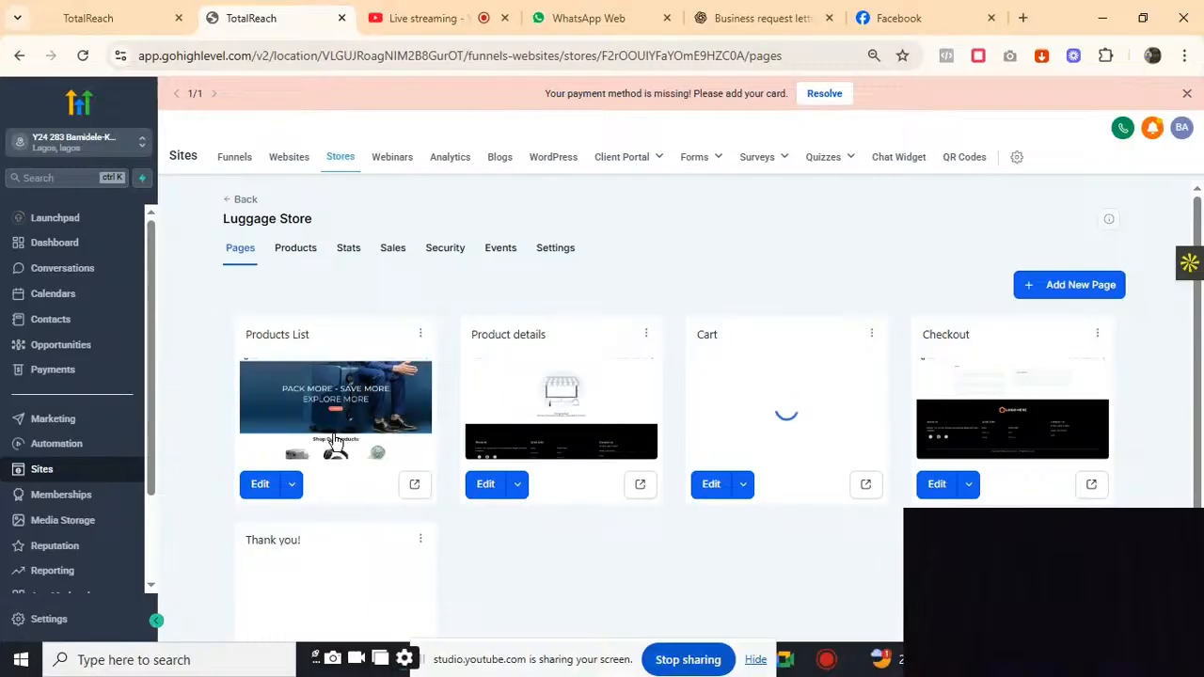
Step: Open the store's Products List page for editing in a new tab and bring its Shop Our Products section into view
click(293, 485)
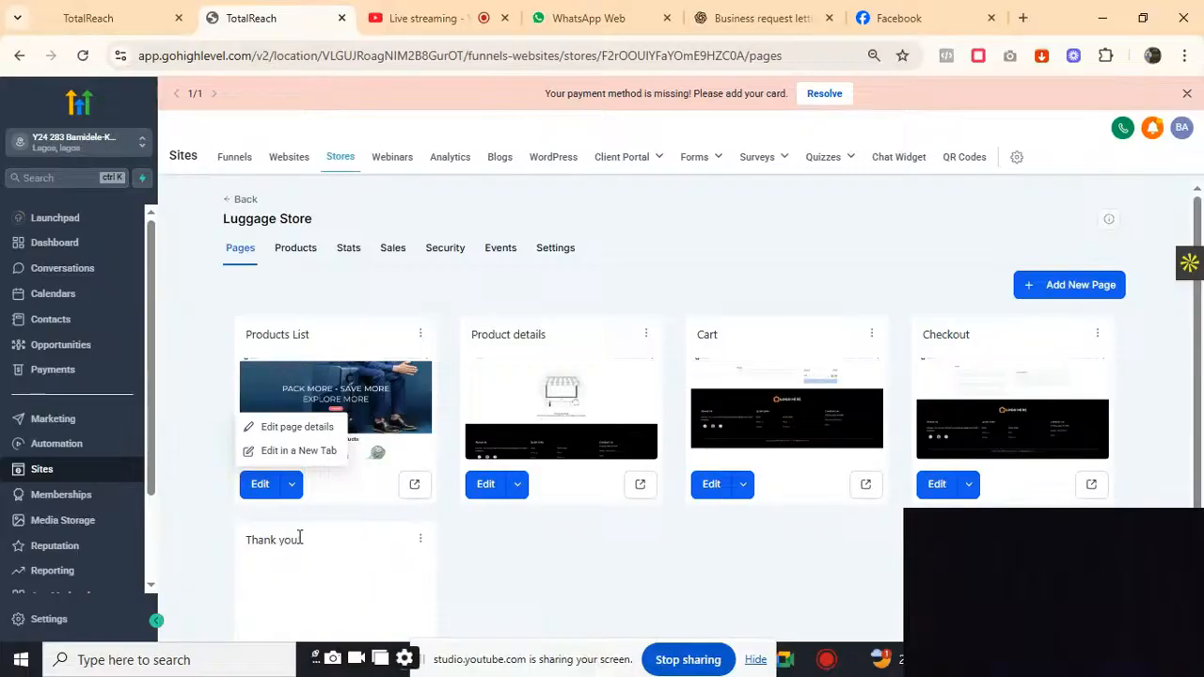
click(280, 453)
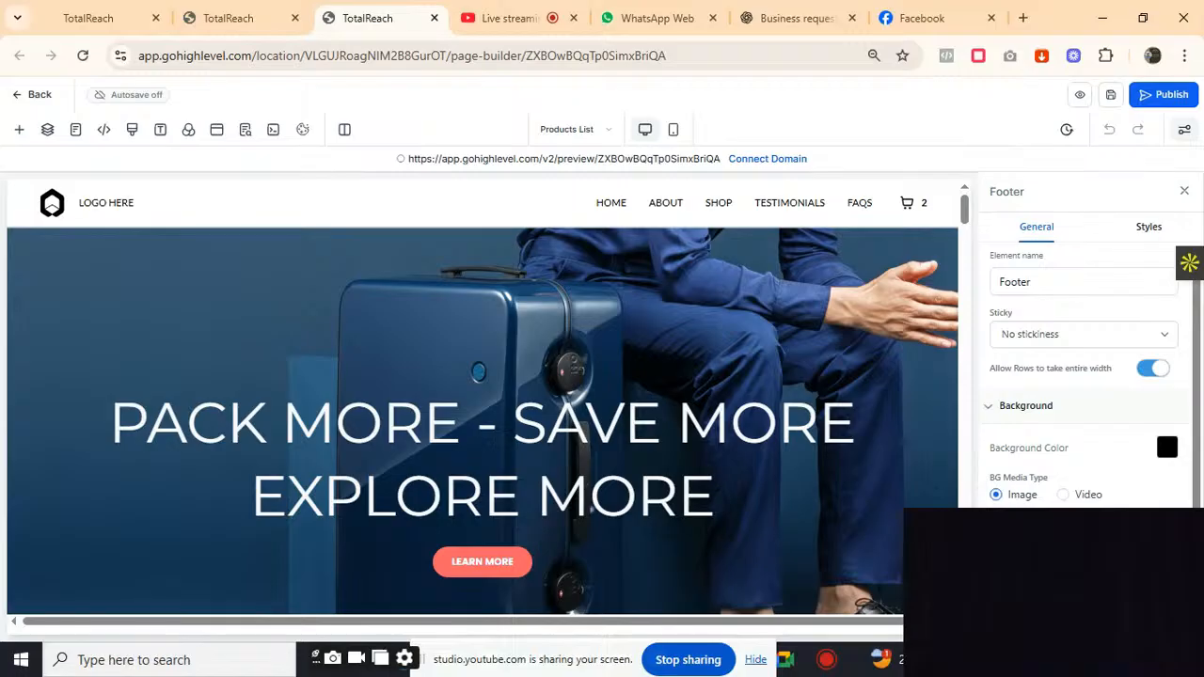
scroll(483, 396, down, 5)
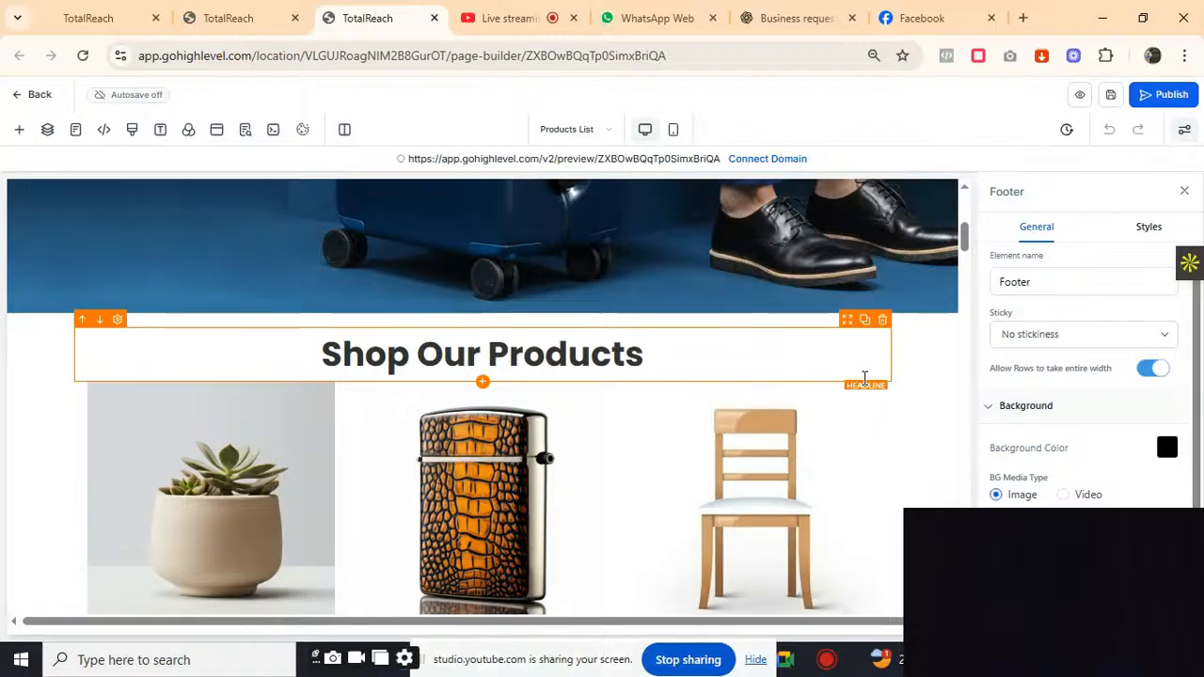
Step: Preview the Products List page and examine the product images, prices and remaining page sections
click(1079, 95)
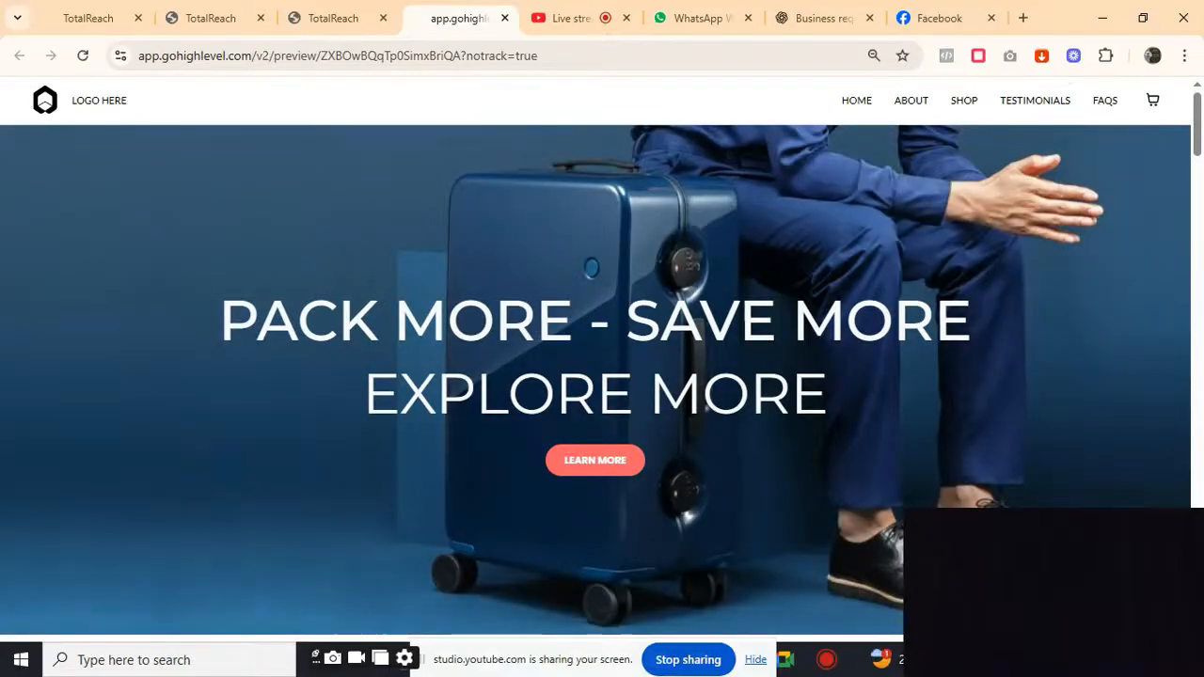
scroll(602, 358, down, 5)
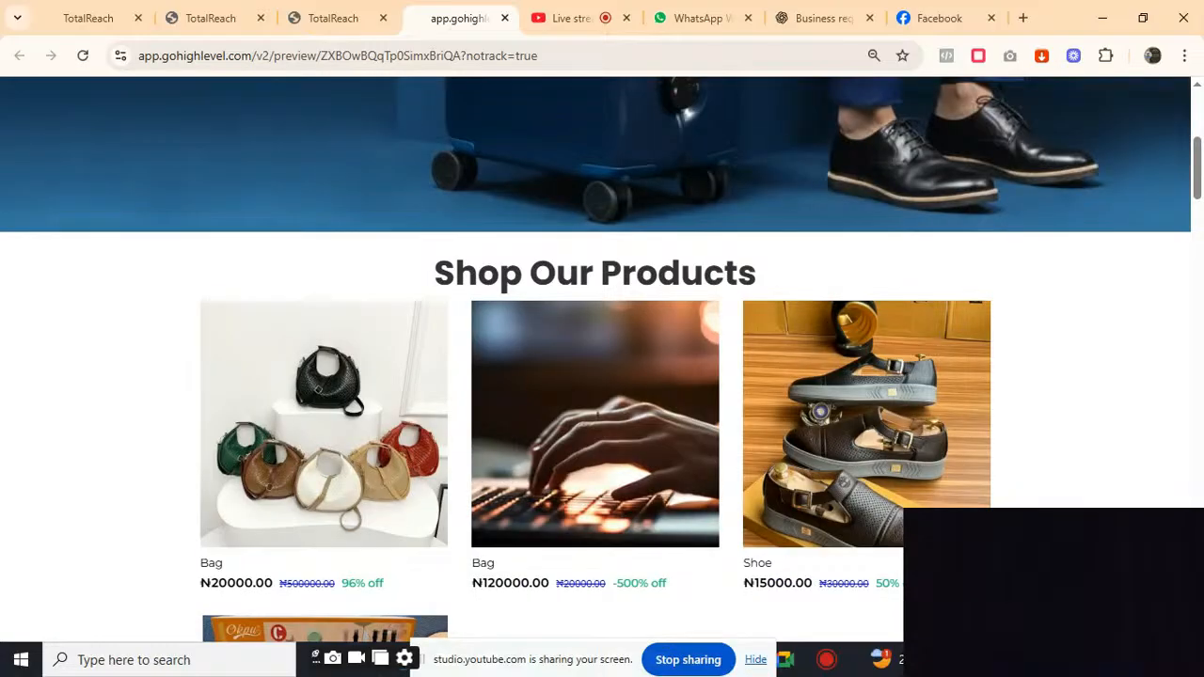
scroll(602, 357, down, 1)
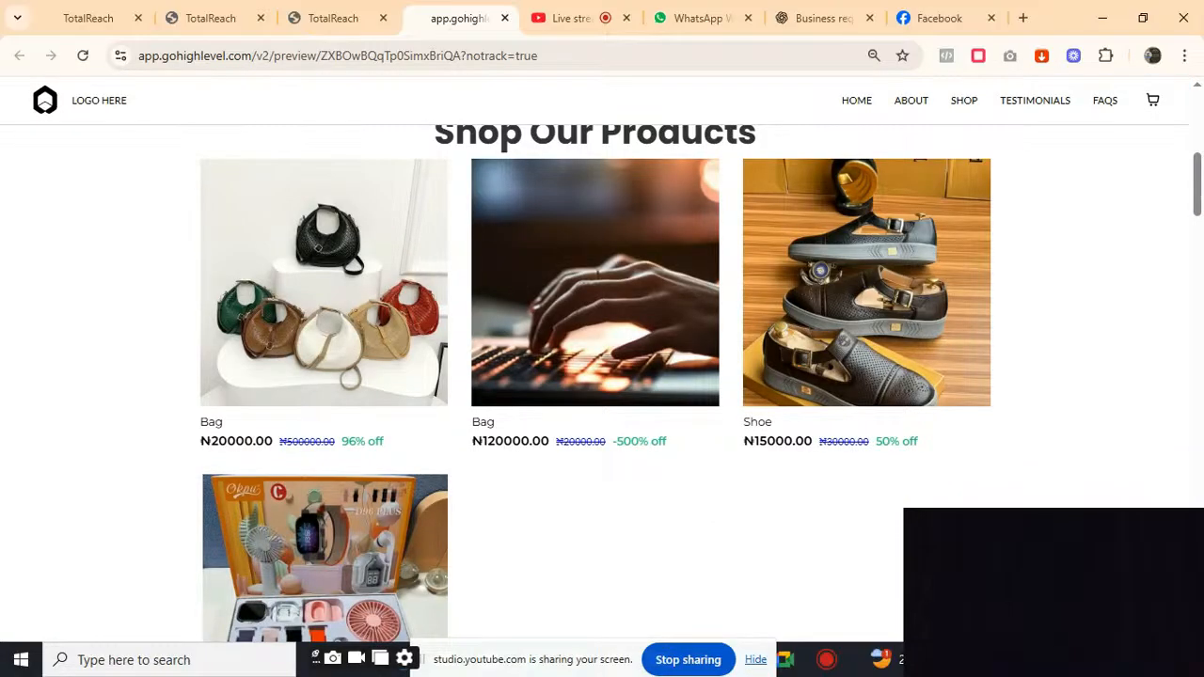
scroll(869, 624, down, 1)
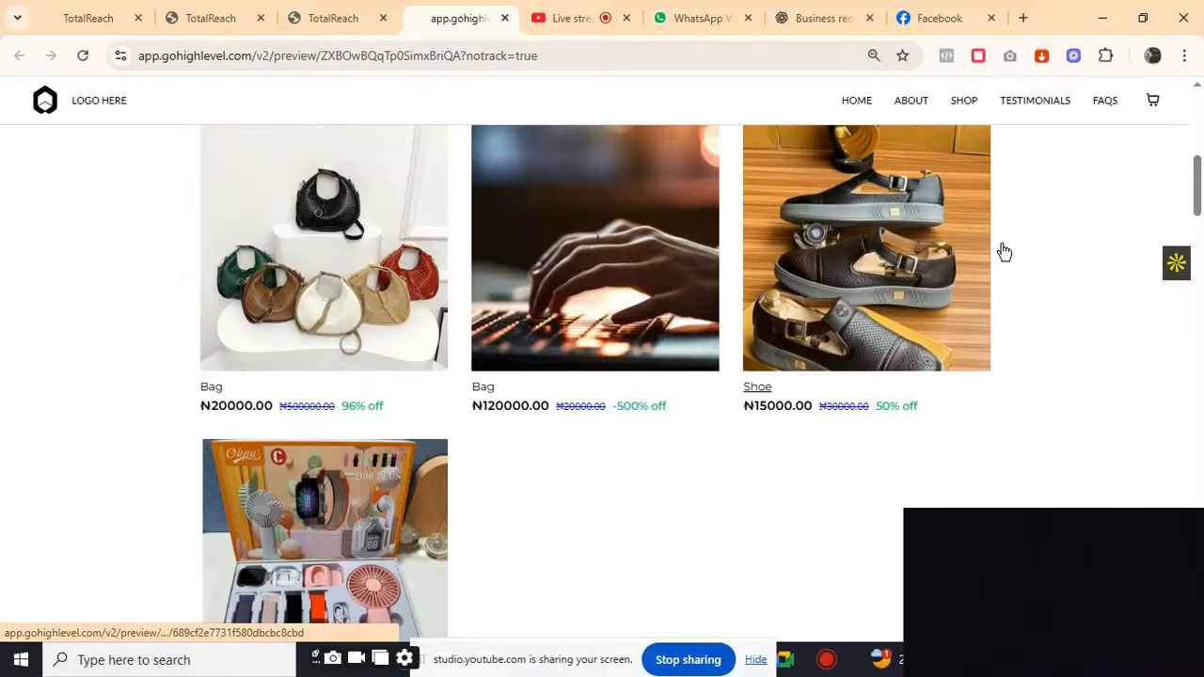
scroll(1190, 178, down, 1)
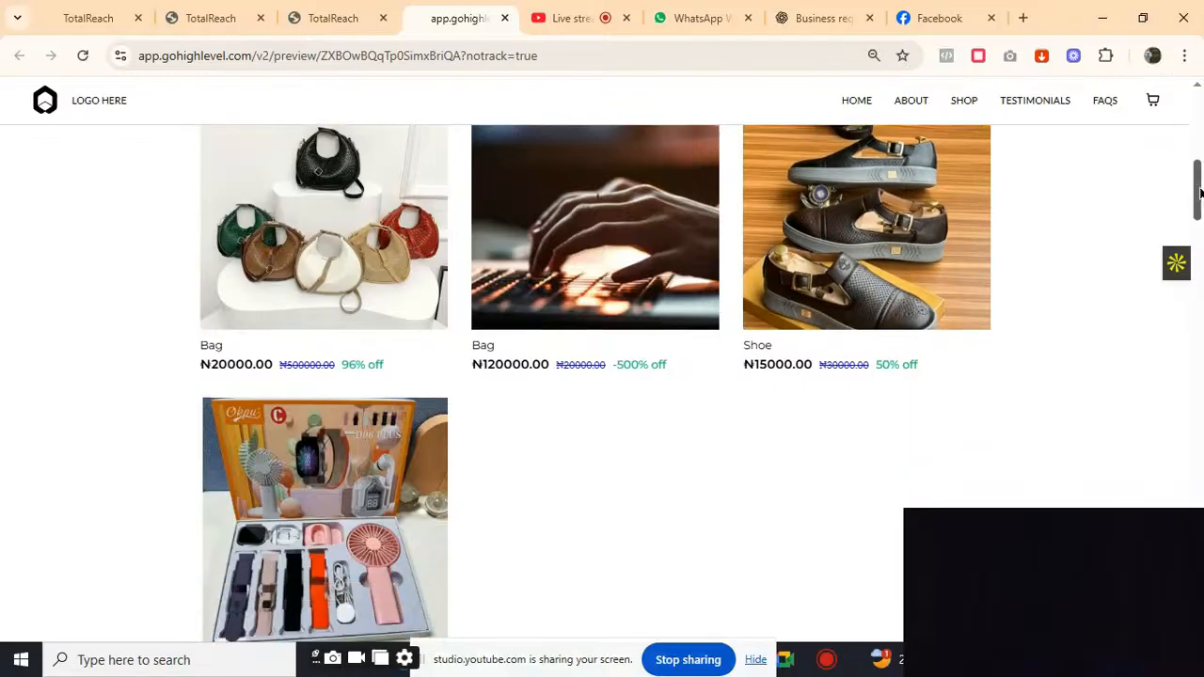
scroll(1144, 176, up, 2)
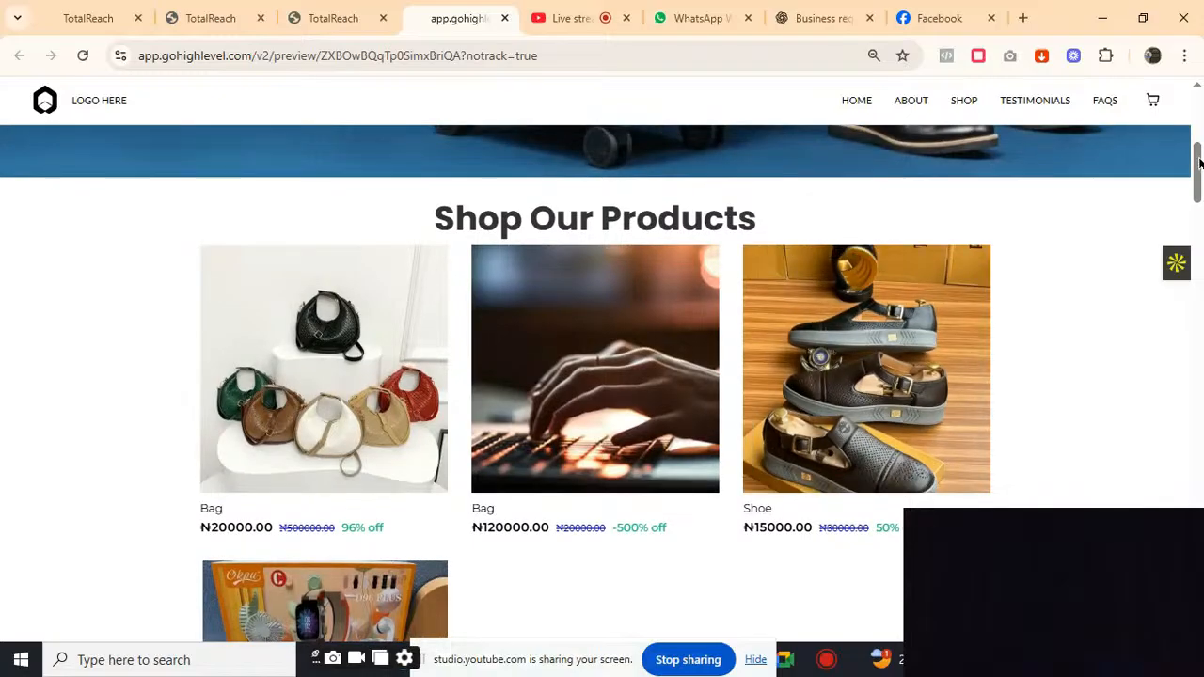
drag(1198, 163, 1139, 272)
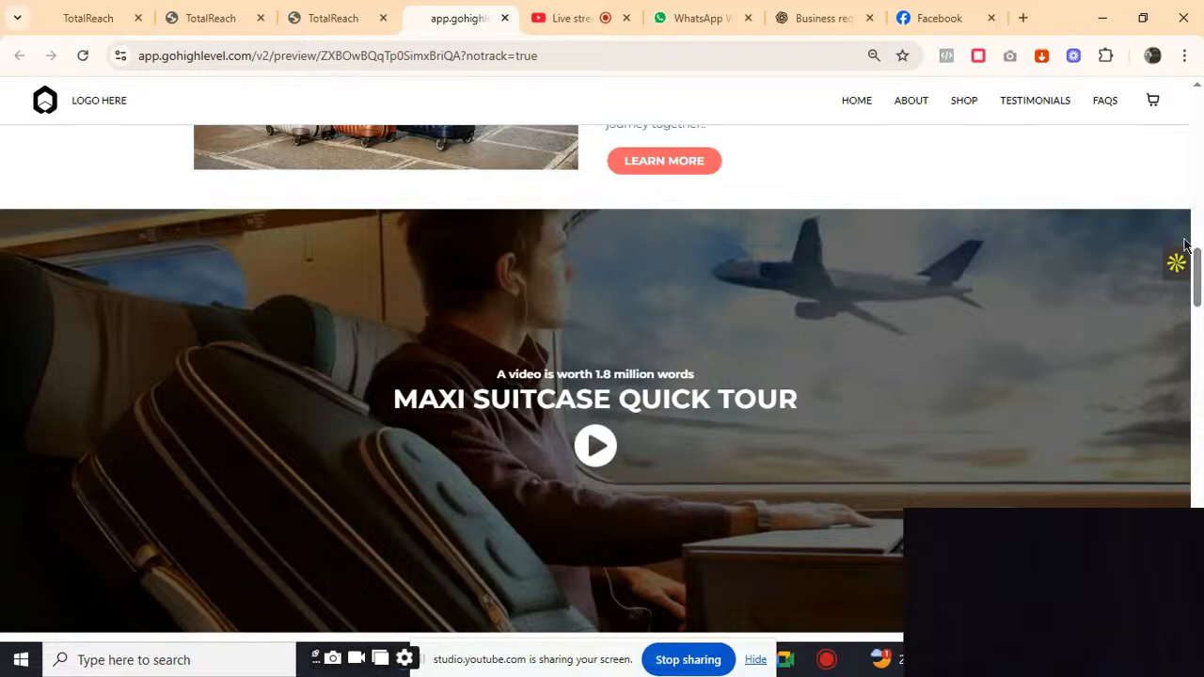
drag(1196, 263, 1077, 254)
scroll(1196, 256, up, 10)
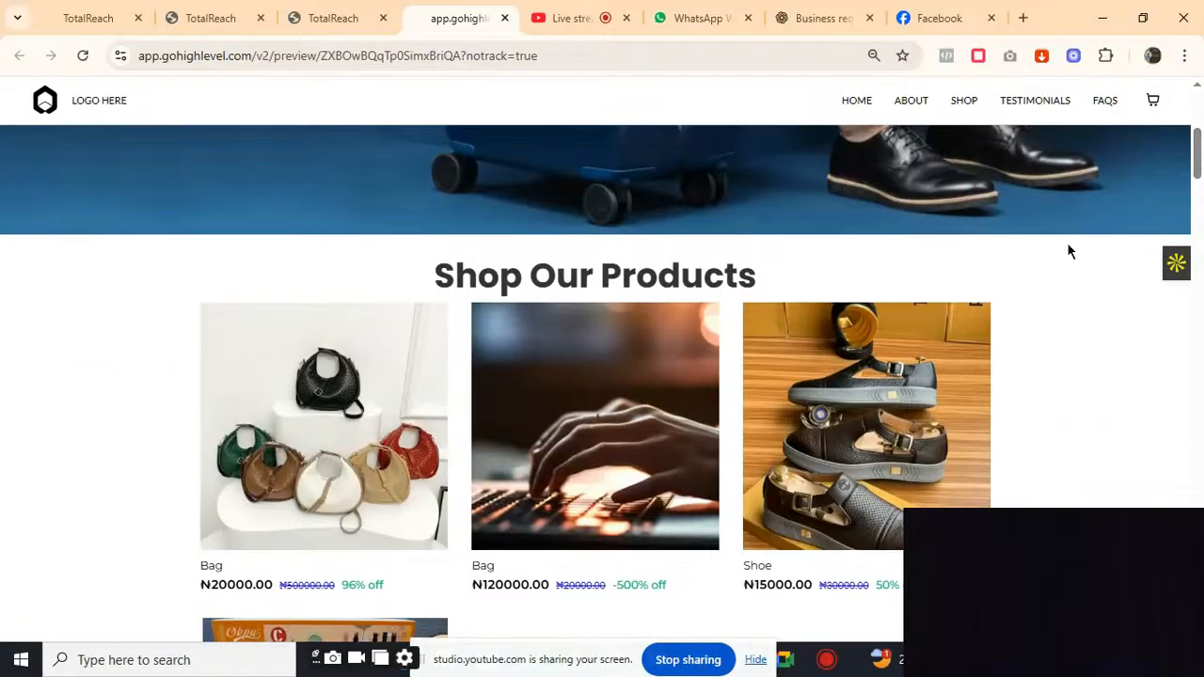
Step: Add one Shoe to the cart from its product page, continue shopping back to the store page, and close the preview
click(858, 473)
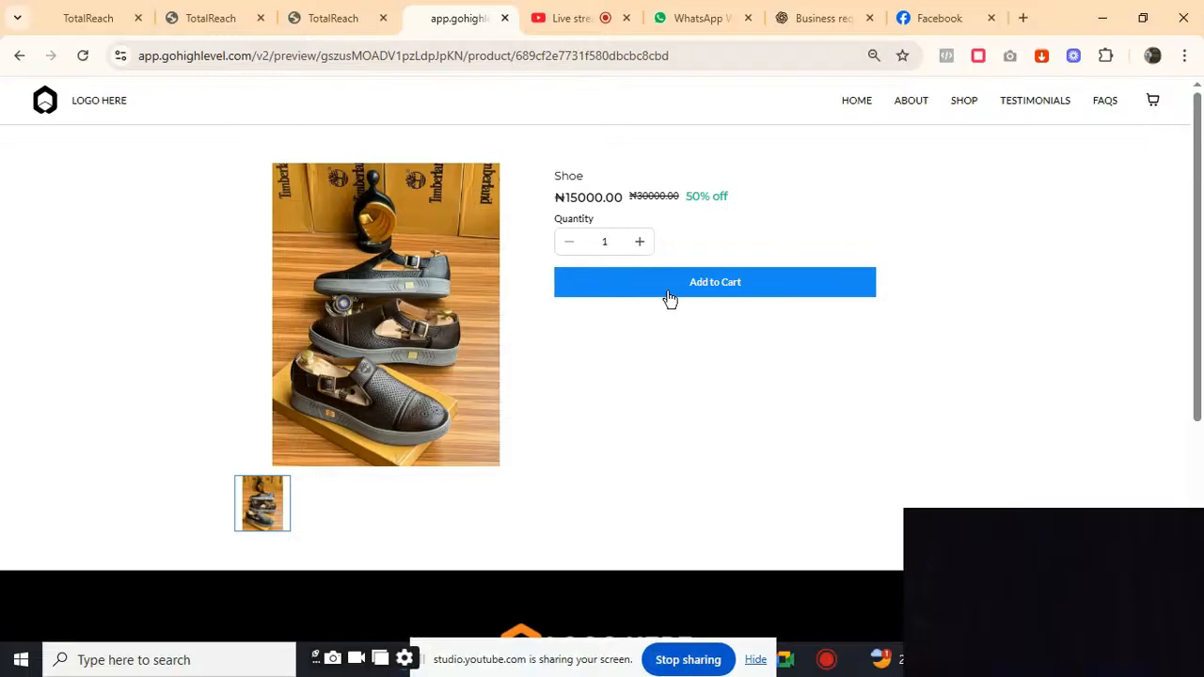
click(671, 277)
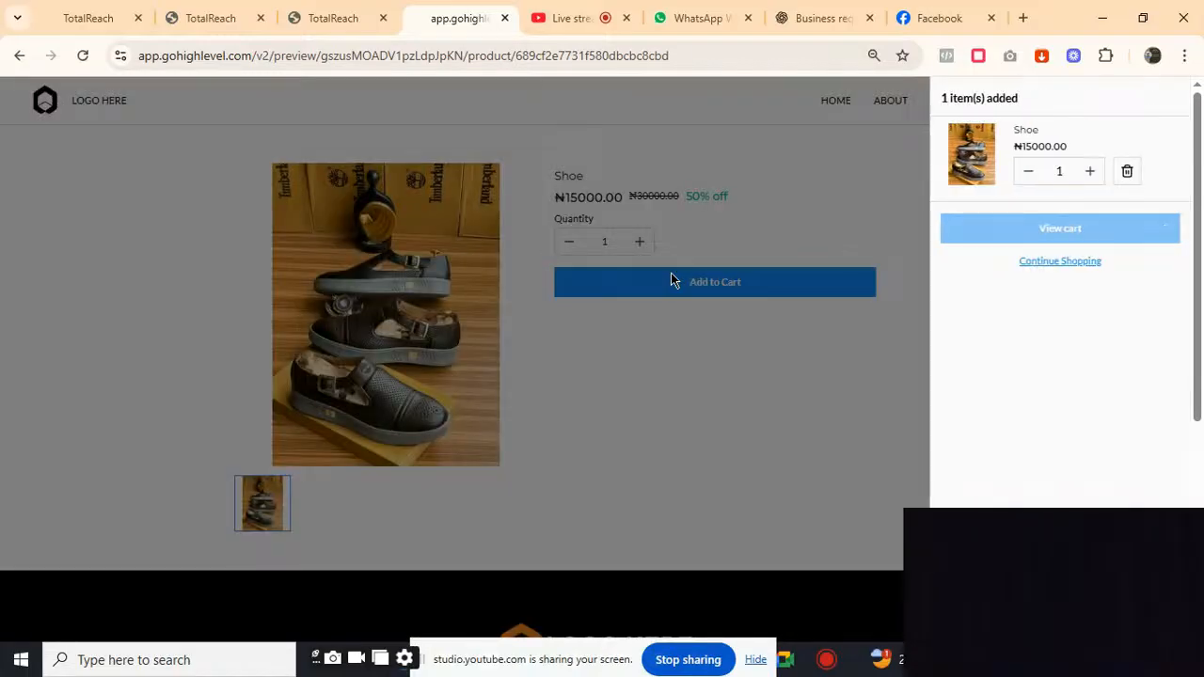
click(1043, 267)
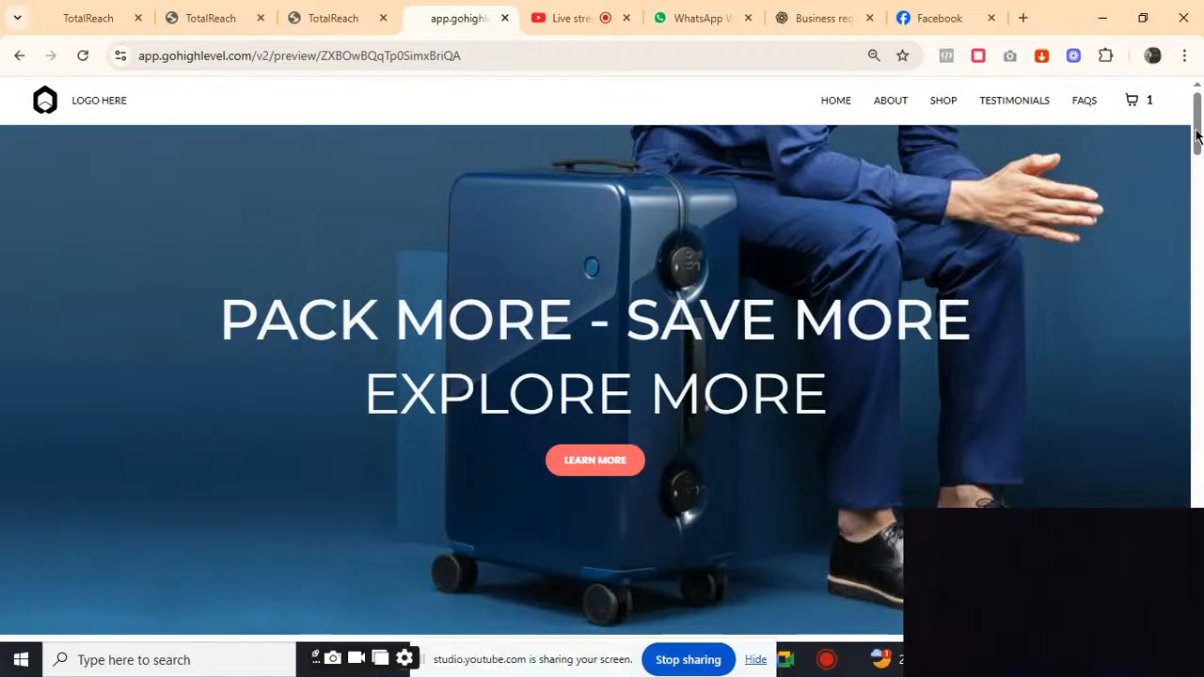
drag(1198, 137, 1188, 188)
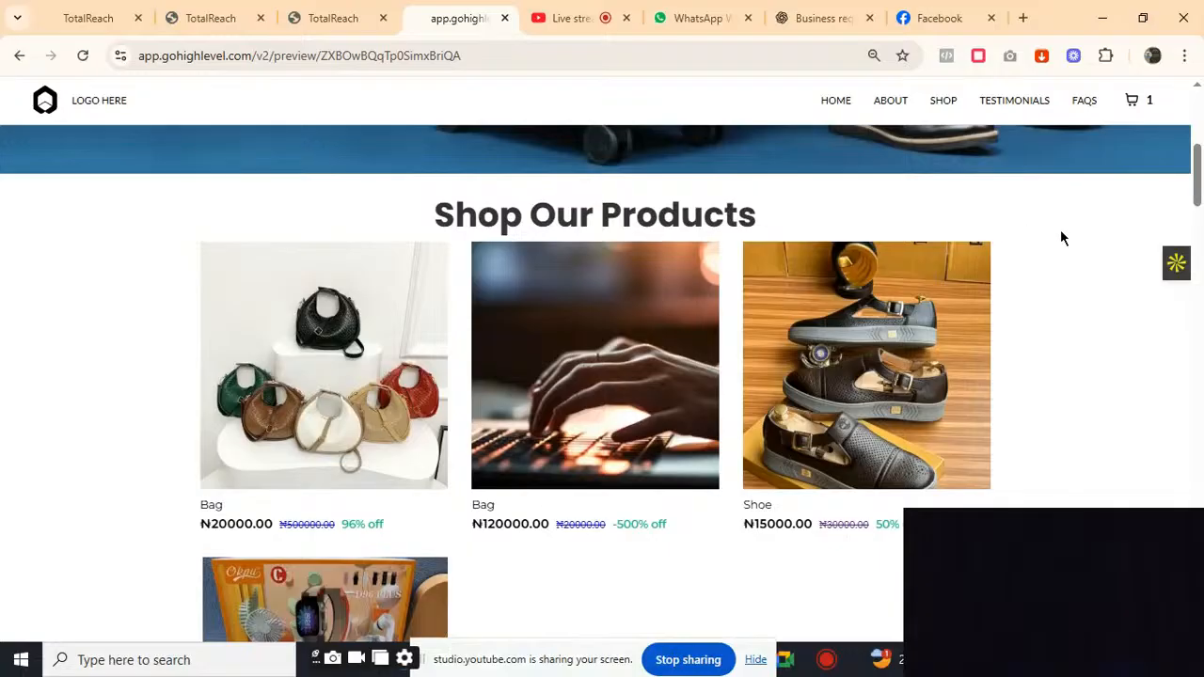
click(504, 19)
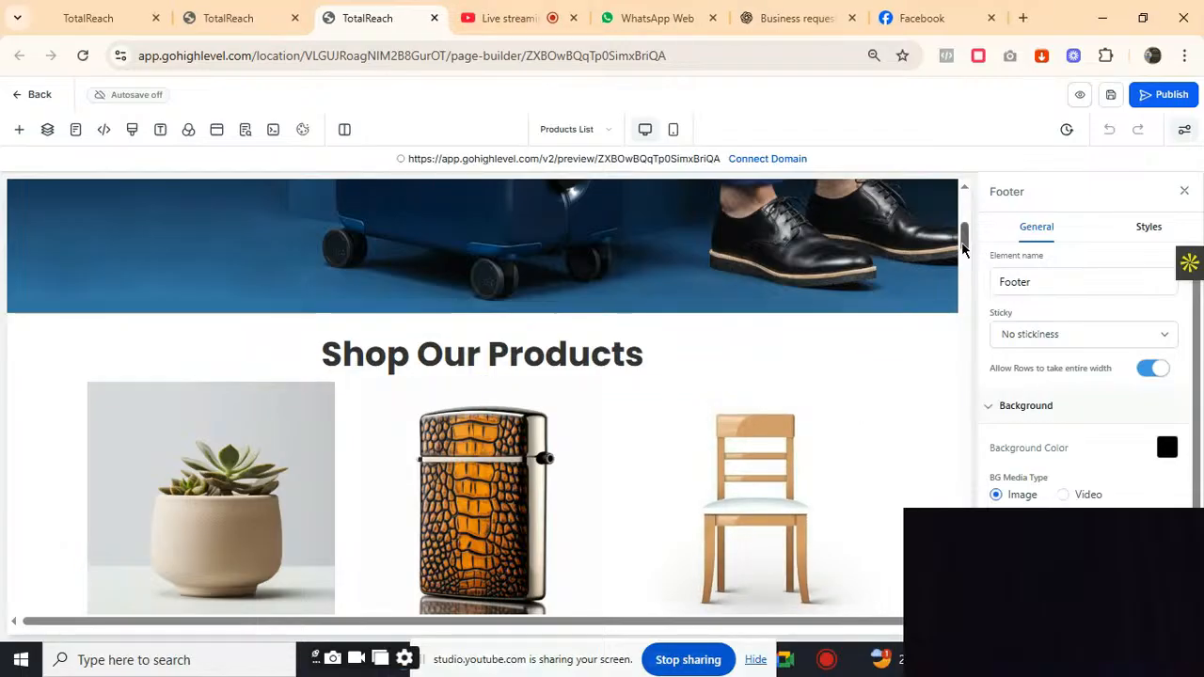
Step: Preview the Products List page again and copy the preview's web address
mouse_move(964, 245)
mouse_down()
mouse_move(959, 196)
mouse_move(963, 253)
mouse_up()
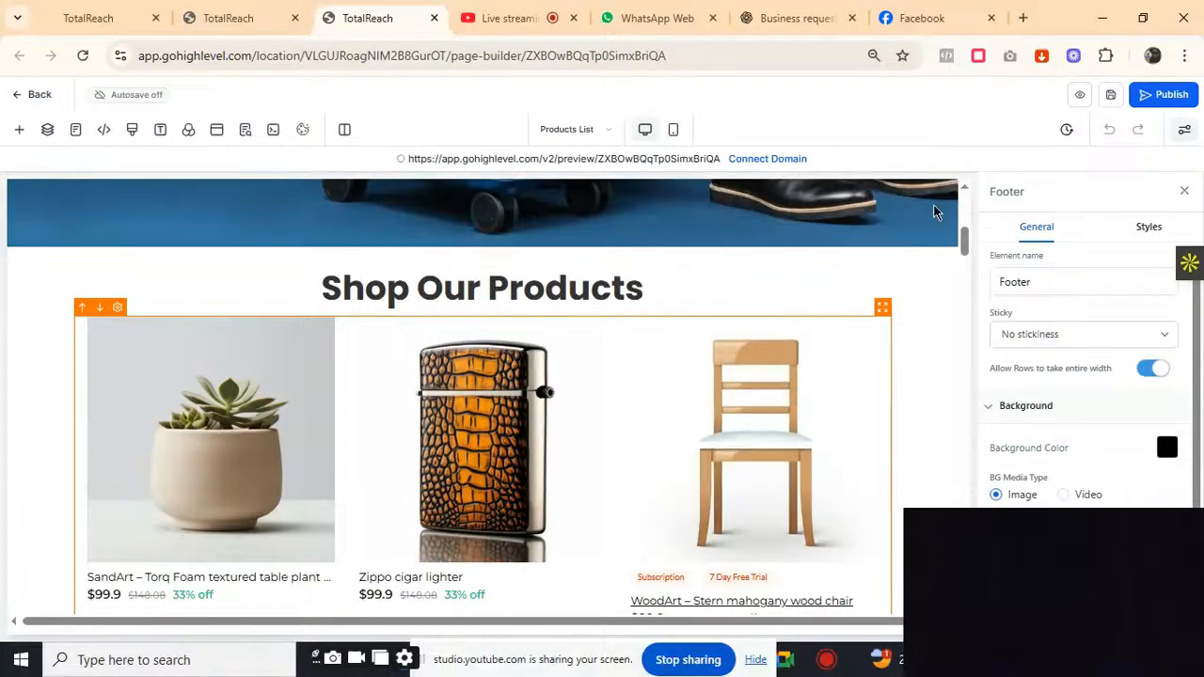
click(1081, 97)
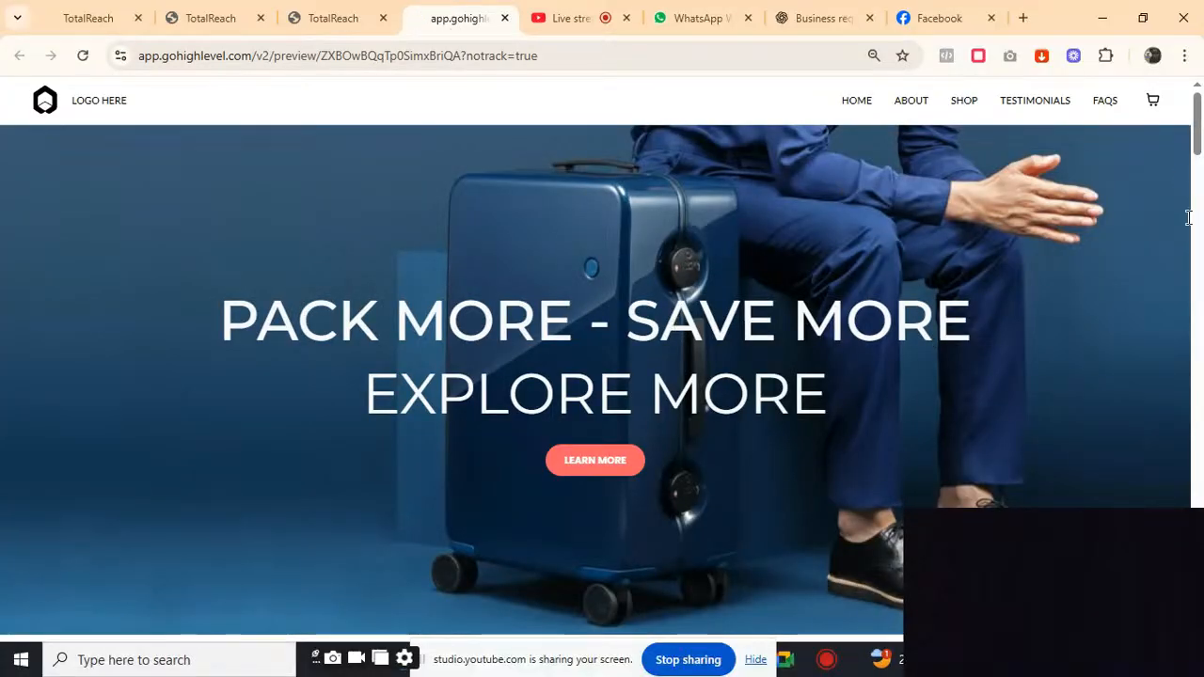
scroll(1194, 166, down, 6)
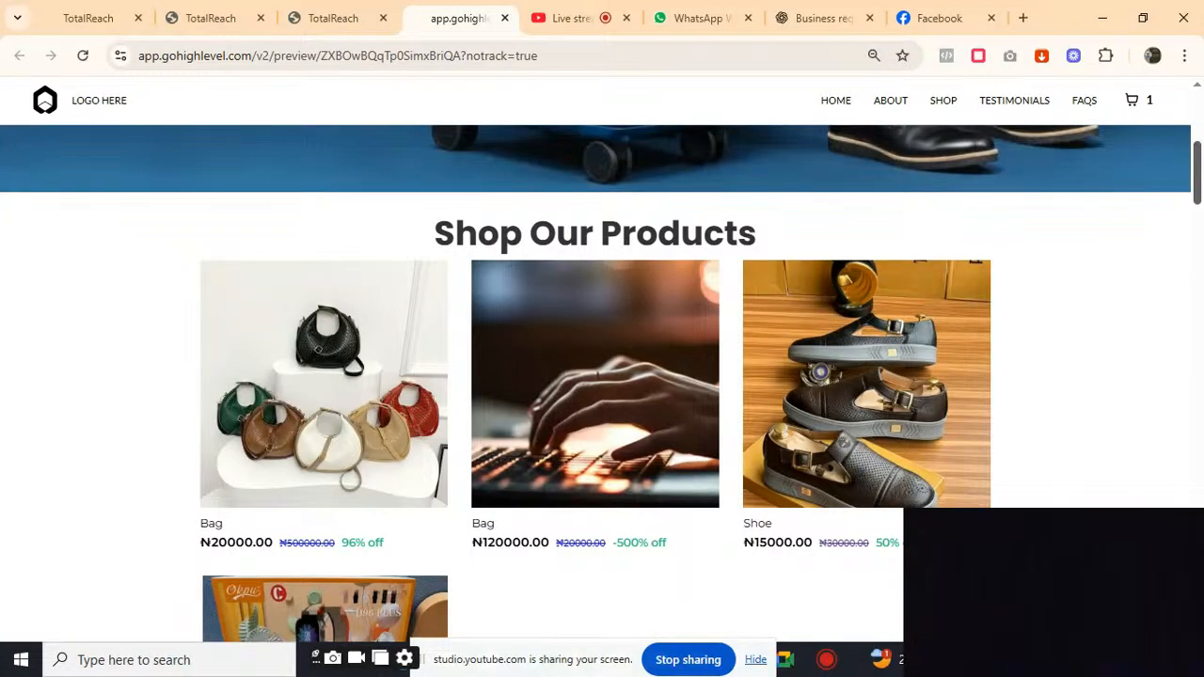
scroll(1195, 166, up, 5)
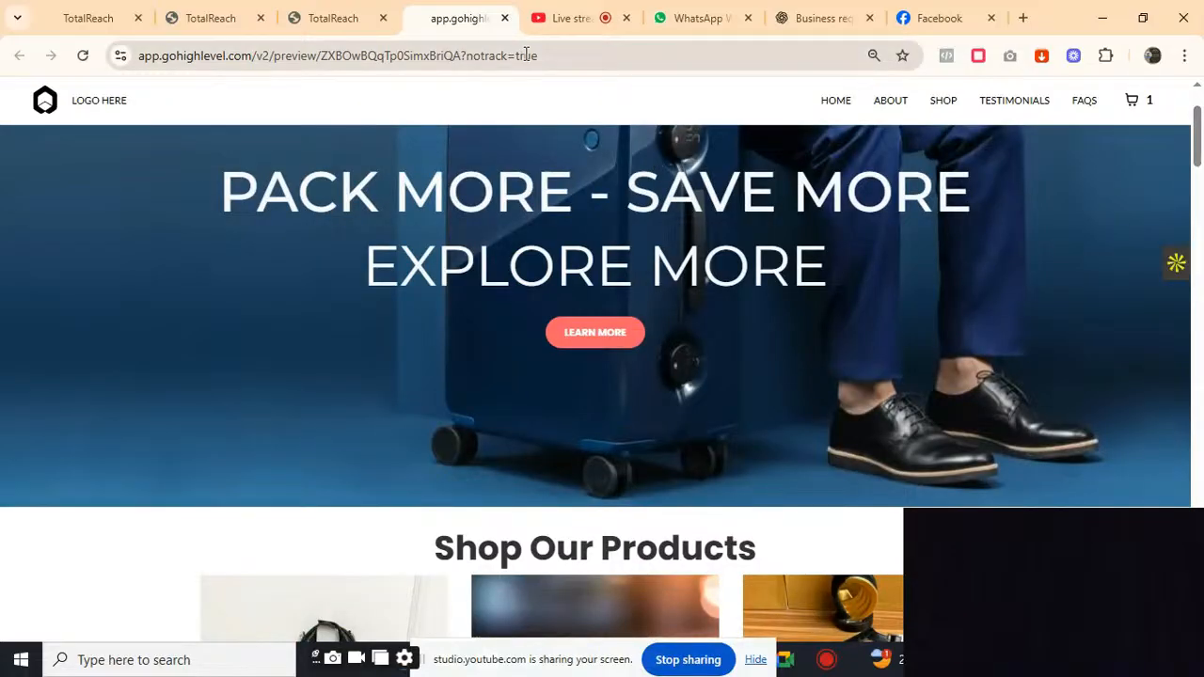
drag(540, 56, 136, 56)
key(ctrl+c)
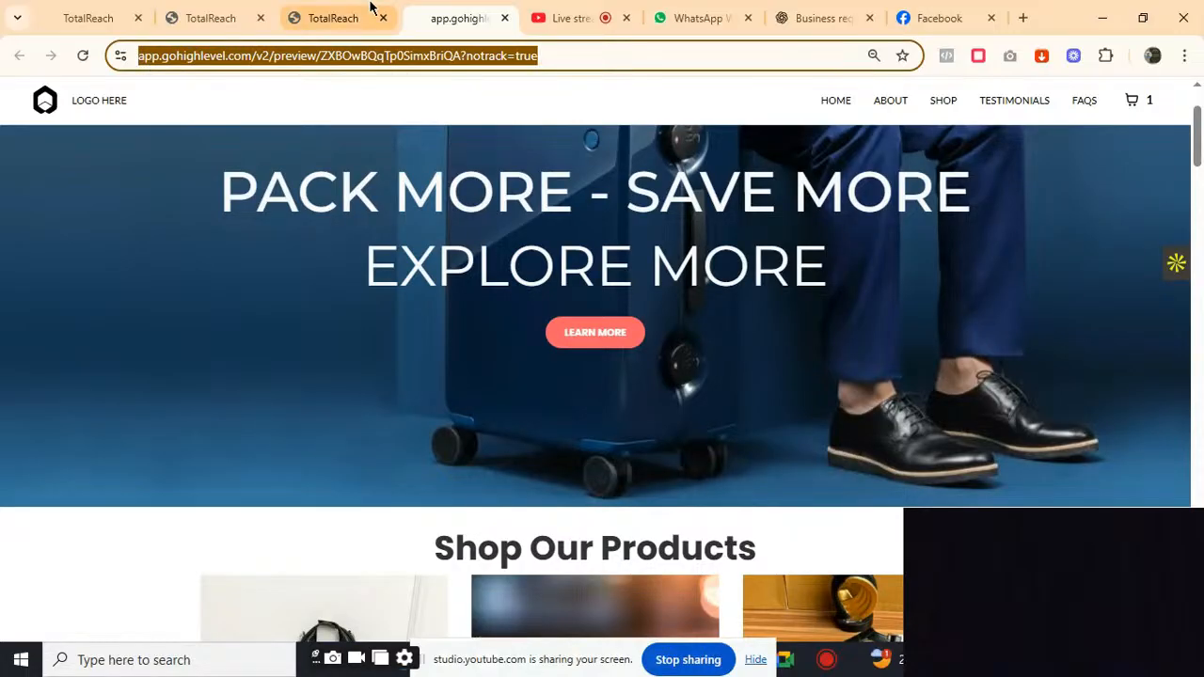
Step: Close the preview and page editor, load the copied preview link in a new tab to check the store, and close it
click(504, 18)
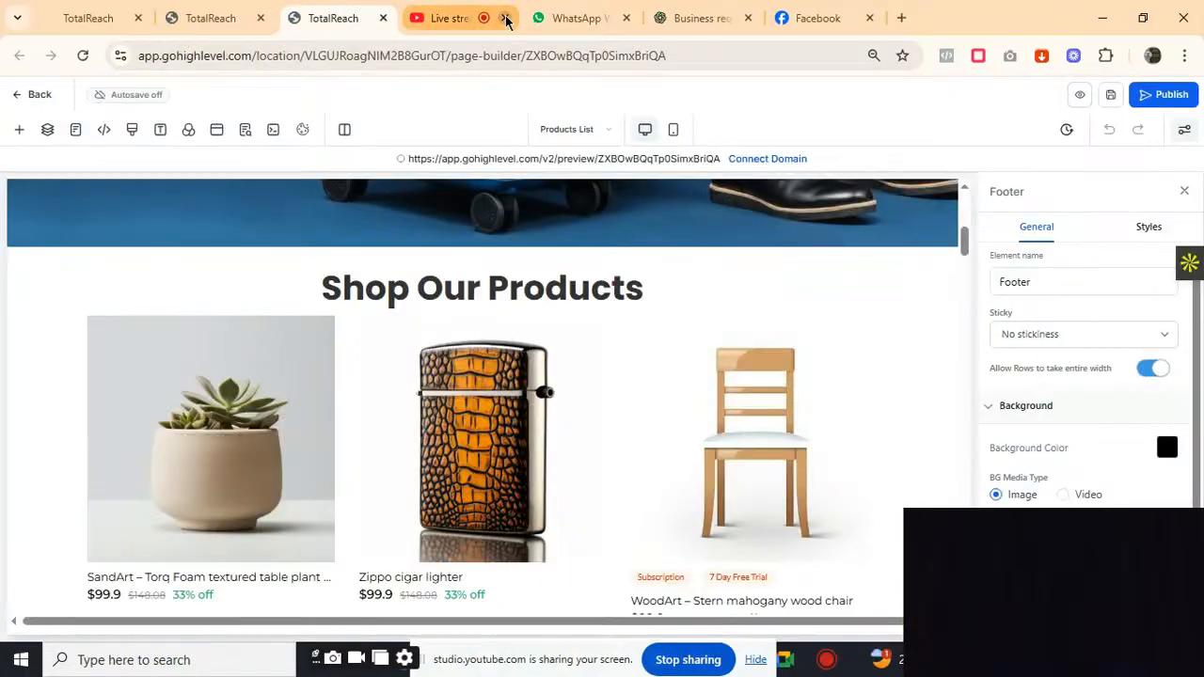
click(383, 19)
click(779, 18)
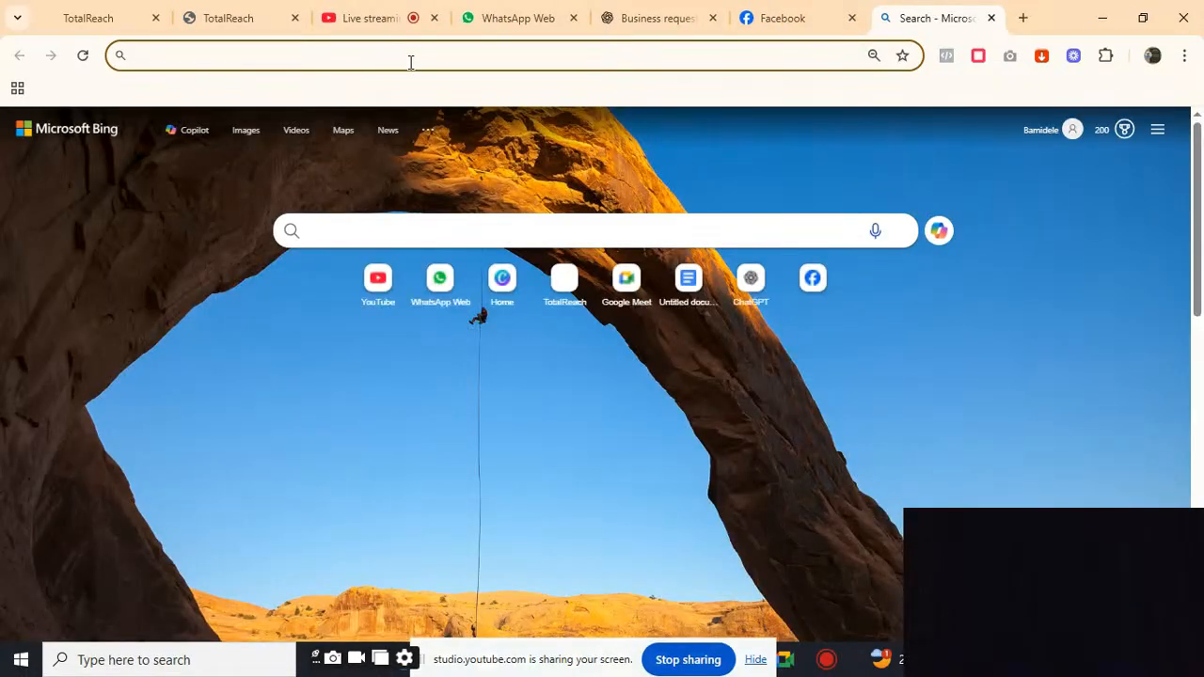
key(ctrl+v)
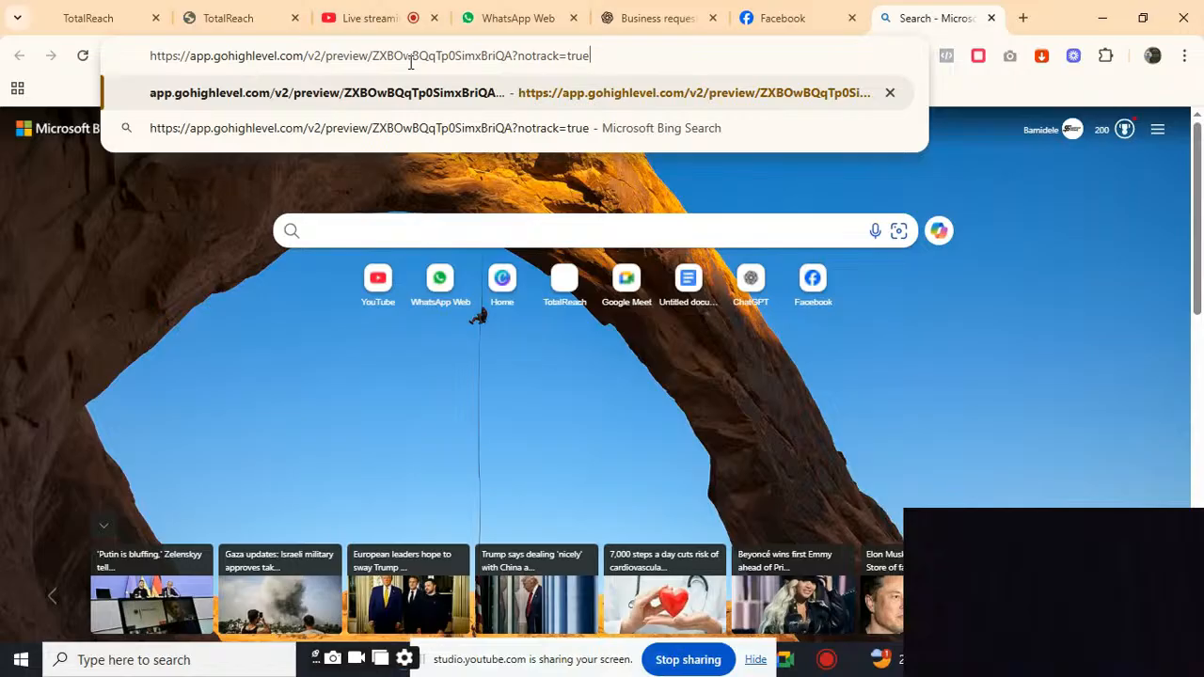
key(Return)
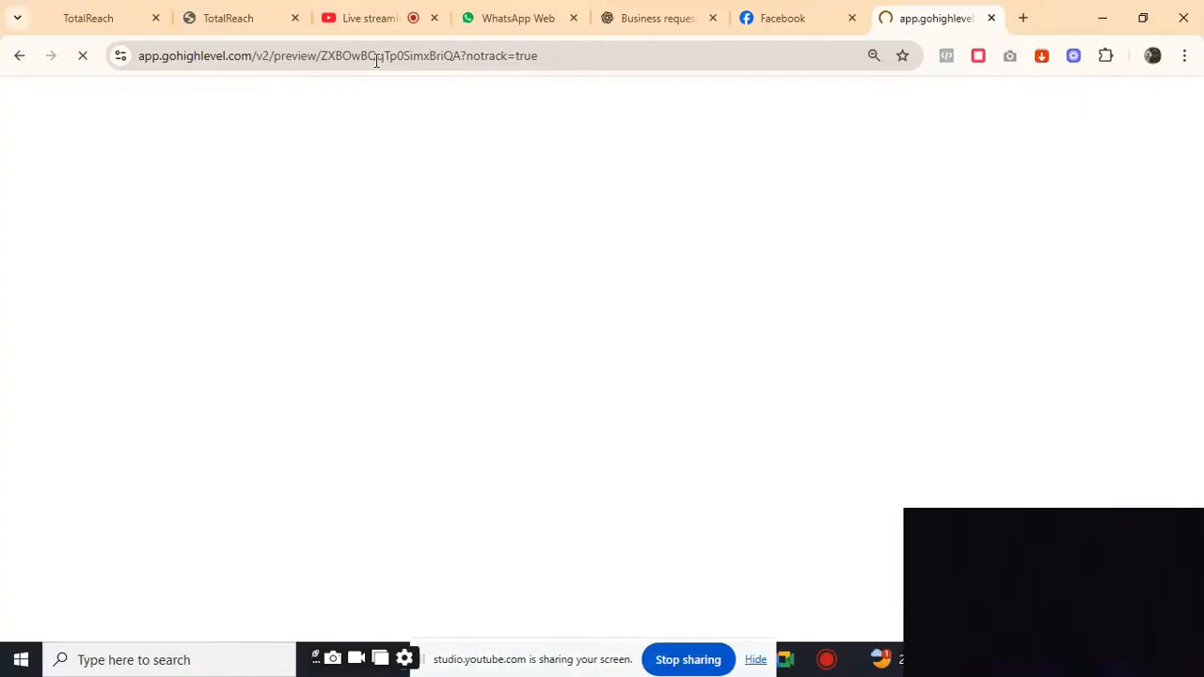
scroll(820, 516, down, 3)
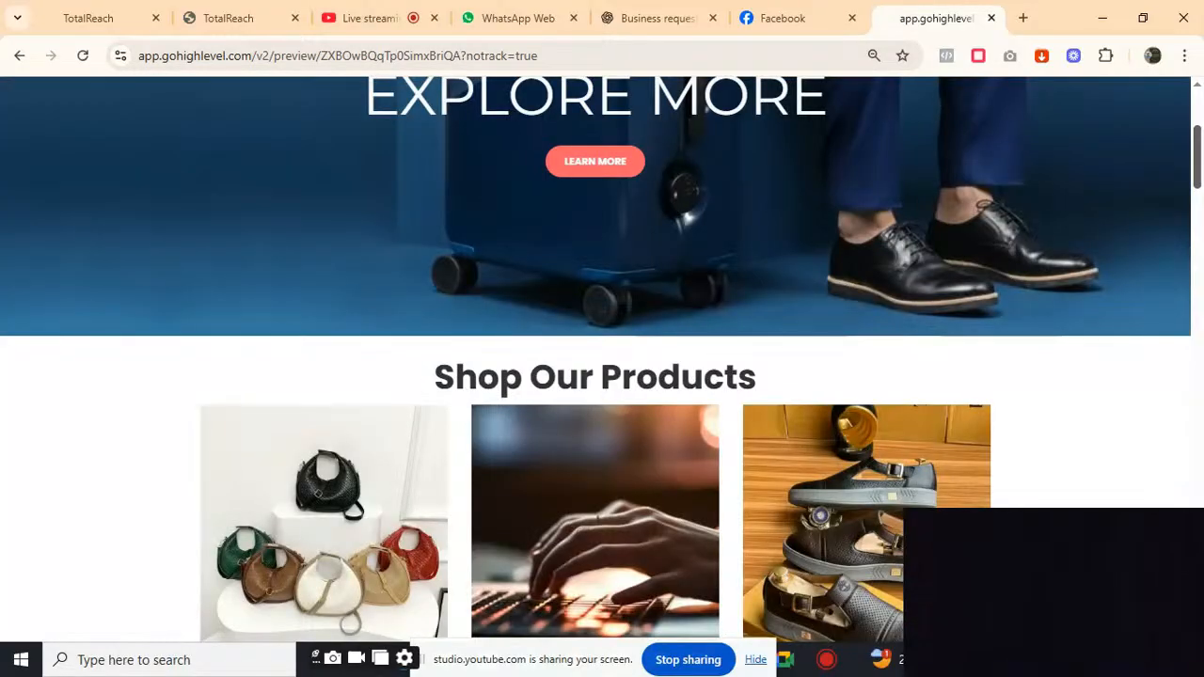
drag(1199, 151, 1156, 183)
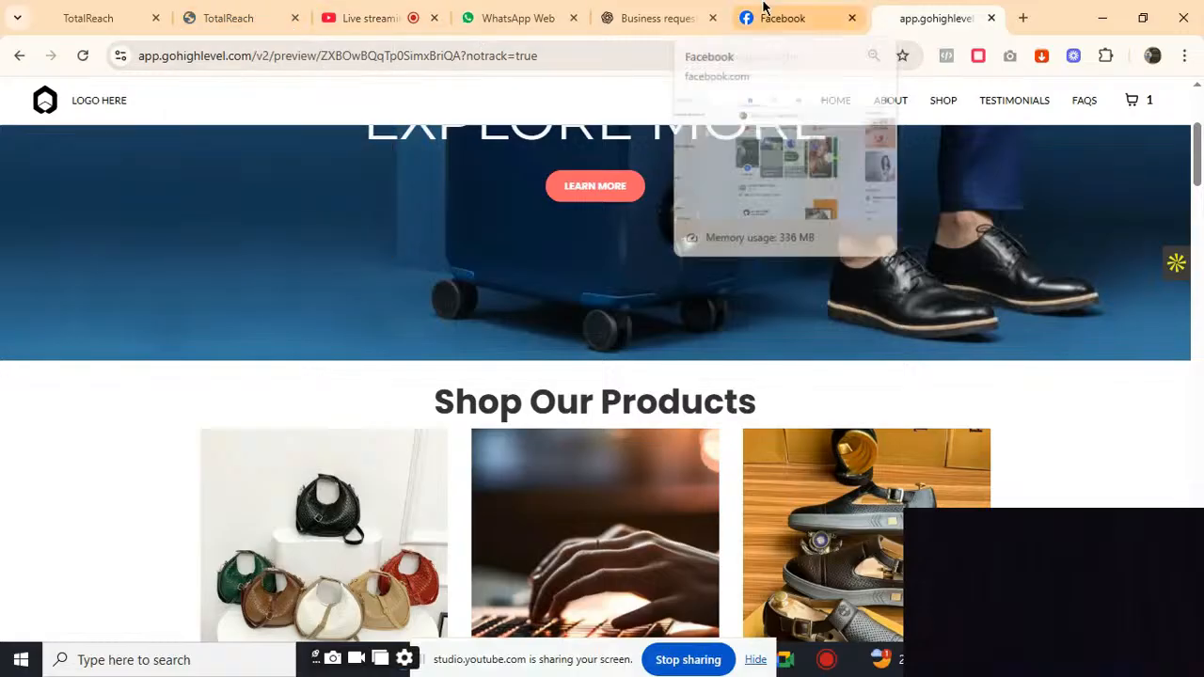
click(992, 19)
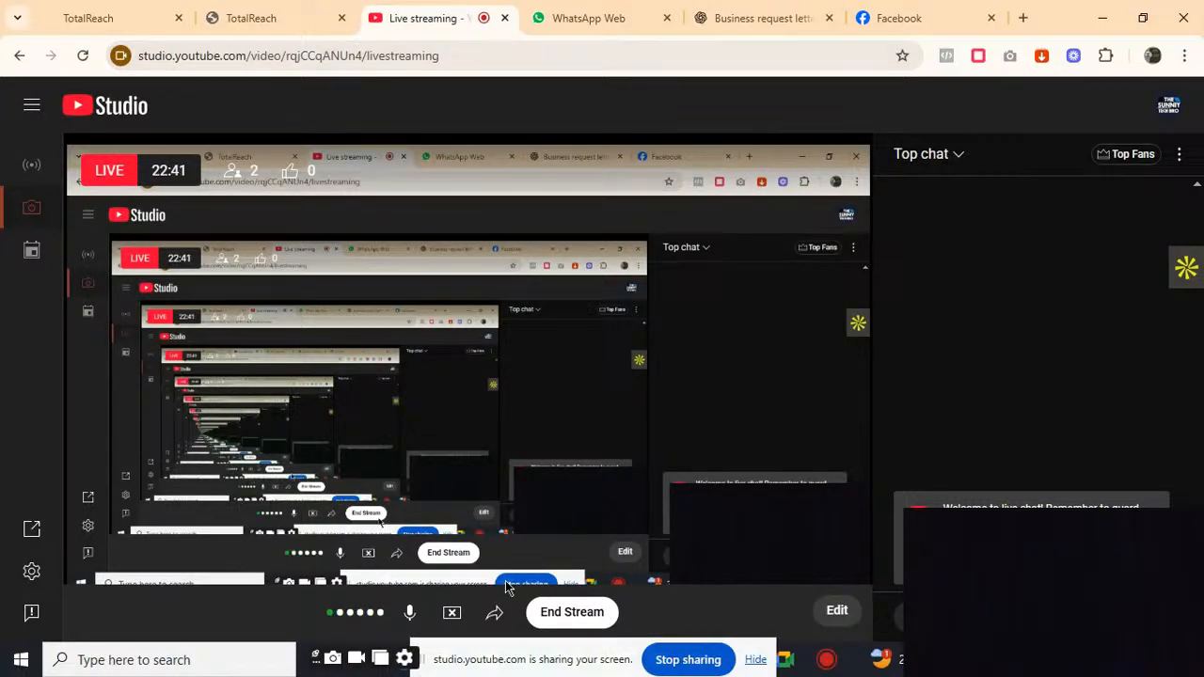
click(570, 619)
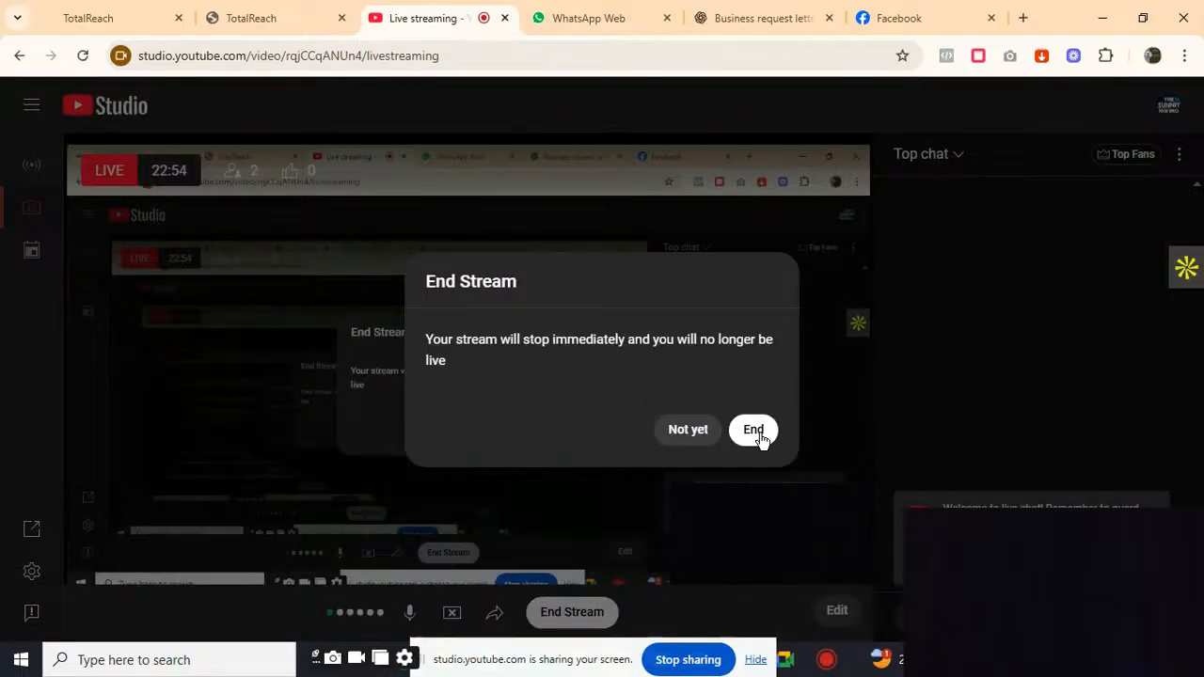